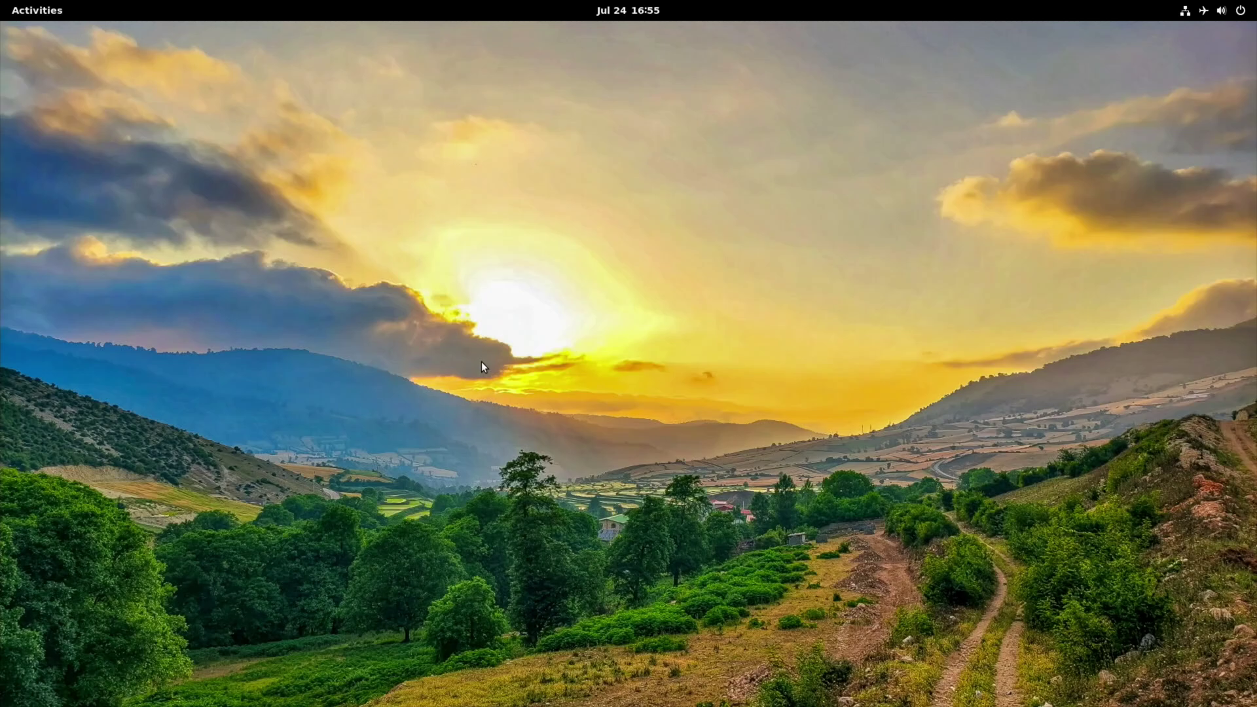
# - Launch Chromium from the dock and search Google for 'openfyde'
pyautogui.press('super')
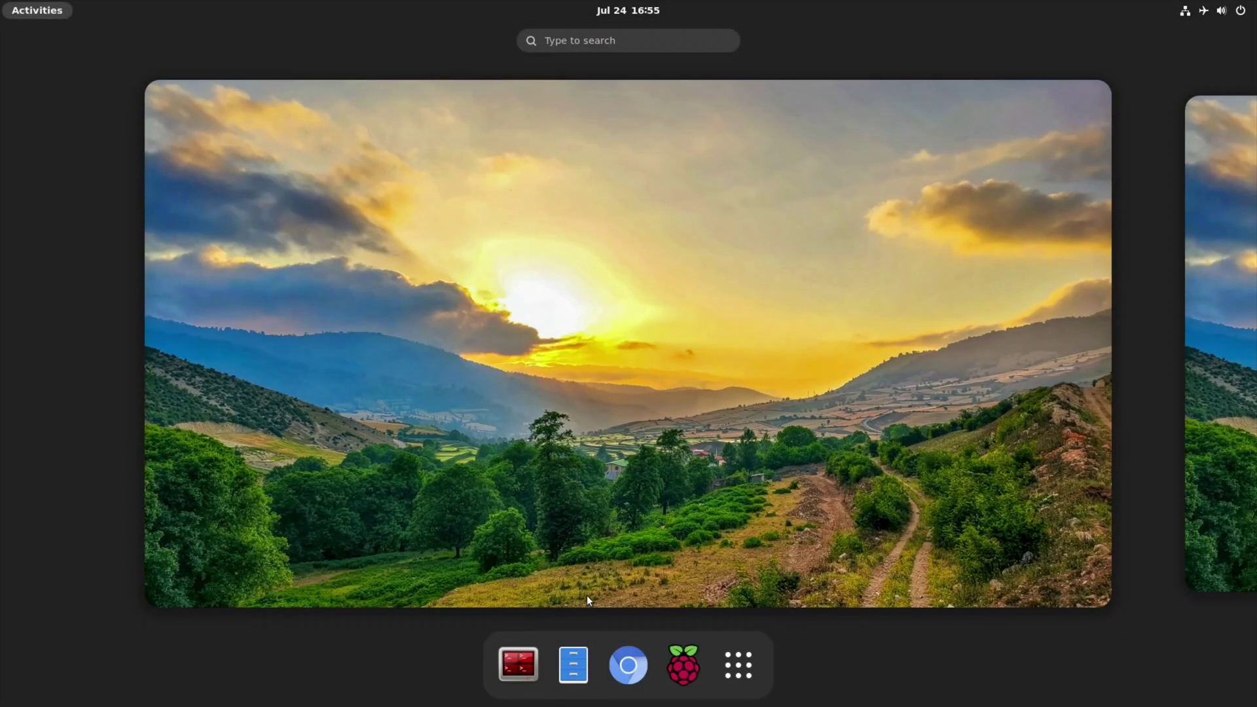
pyautogui.click(629, 663)
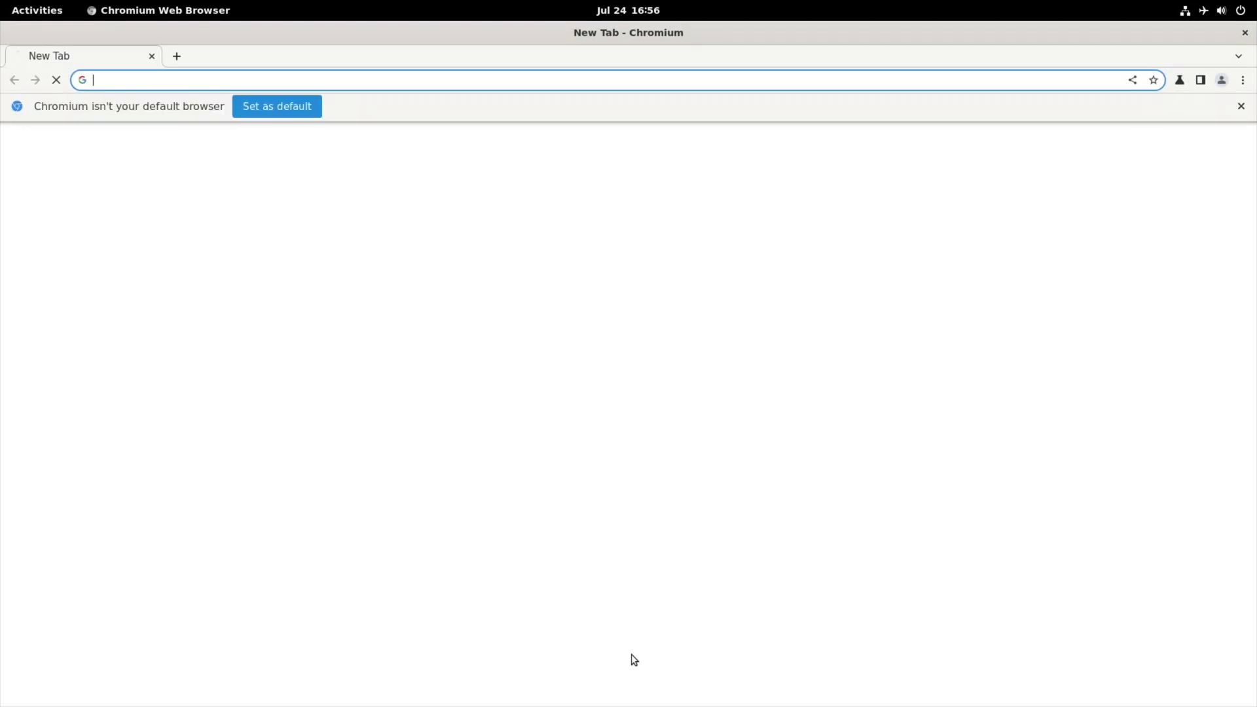
pyautogui.write('openfyde')
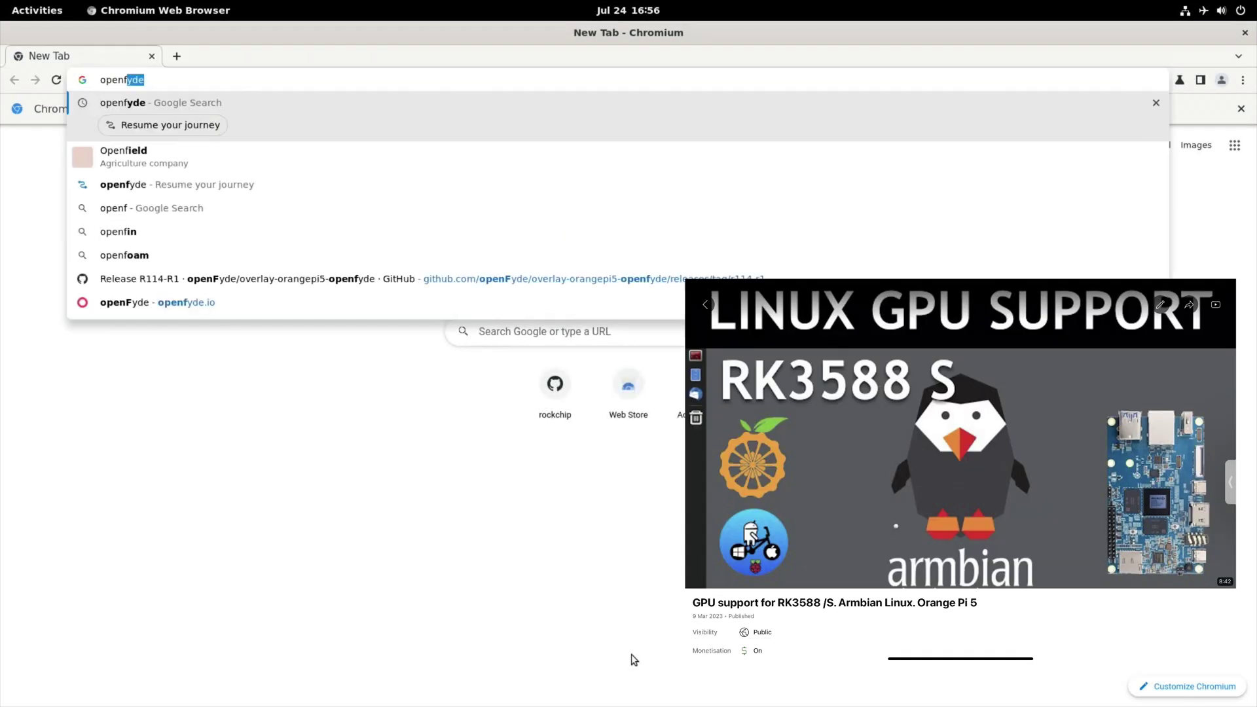
pyautogui.press('Return')
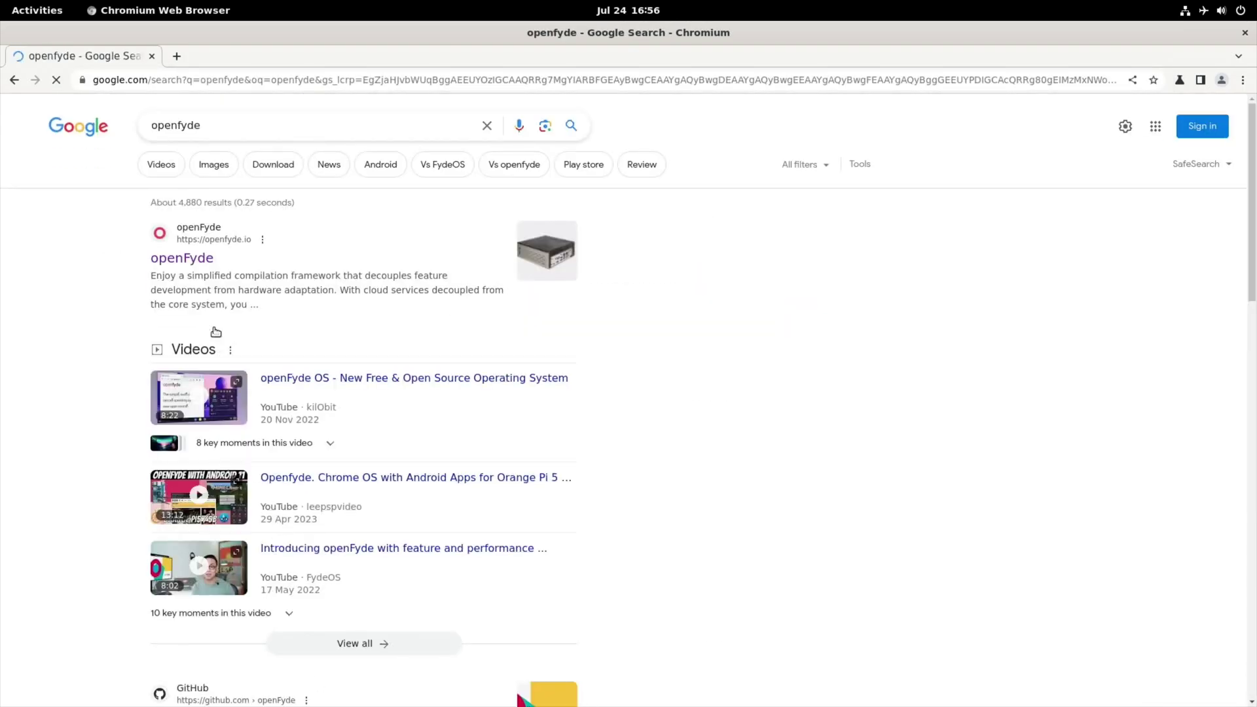
# - Open the openFyde site and find 'orang' on the page to locate the Orange Pi 5 row
pyautogui.click(167, 258)
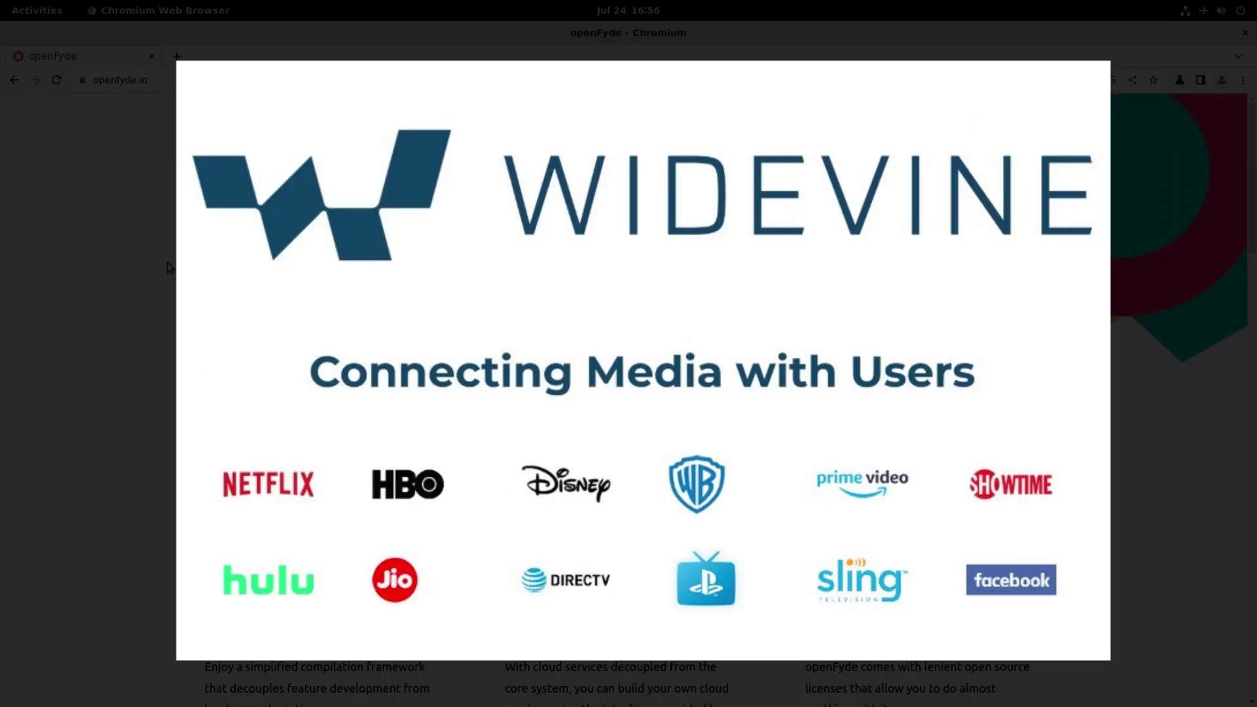
pyautogui.scroll(-4, 169, 267)
pyautogui.scroll(5, 169, 267)
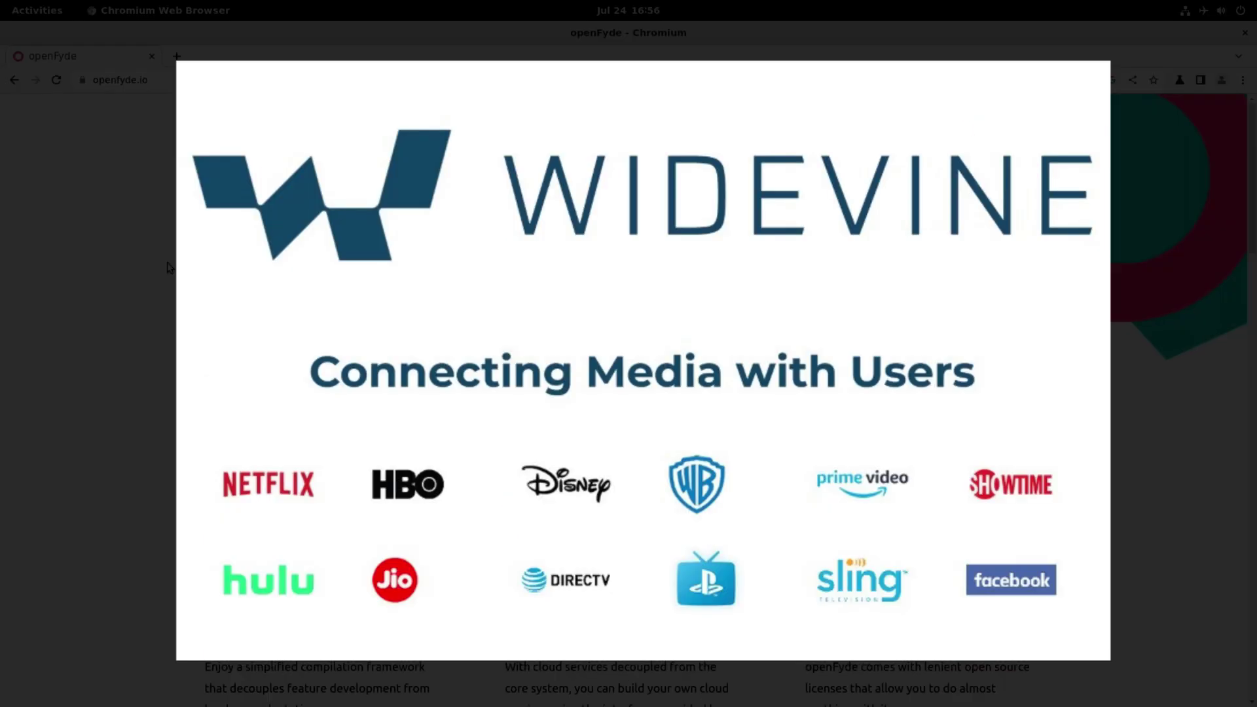
pyautogui.scroll(-8, 169, 267)
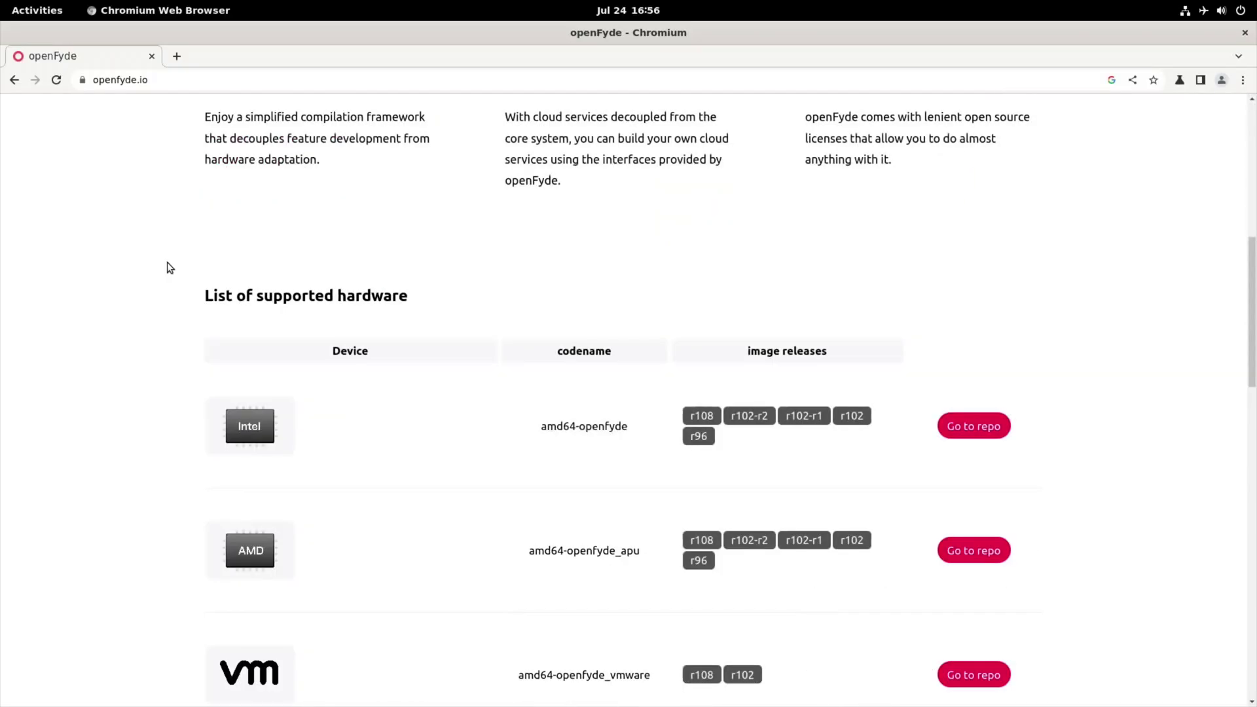
pyautogui.hotkey('ctrl', 'f')
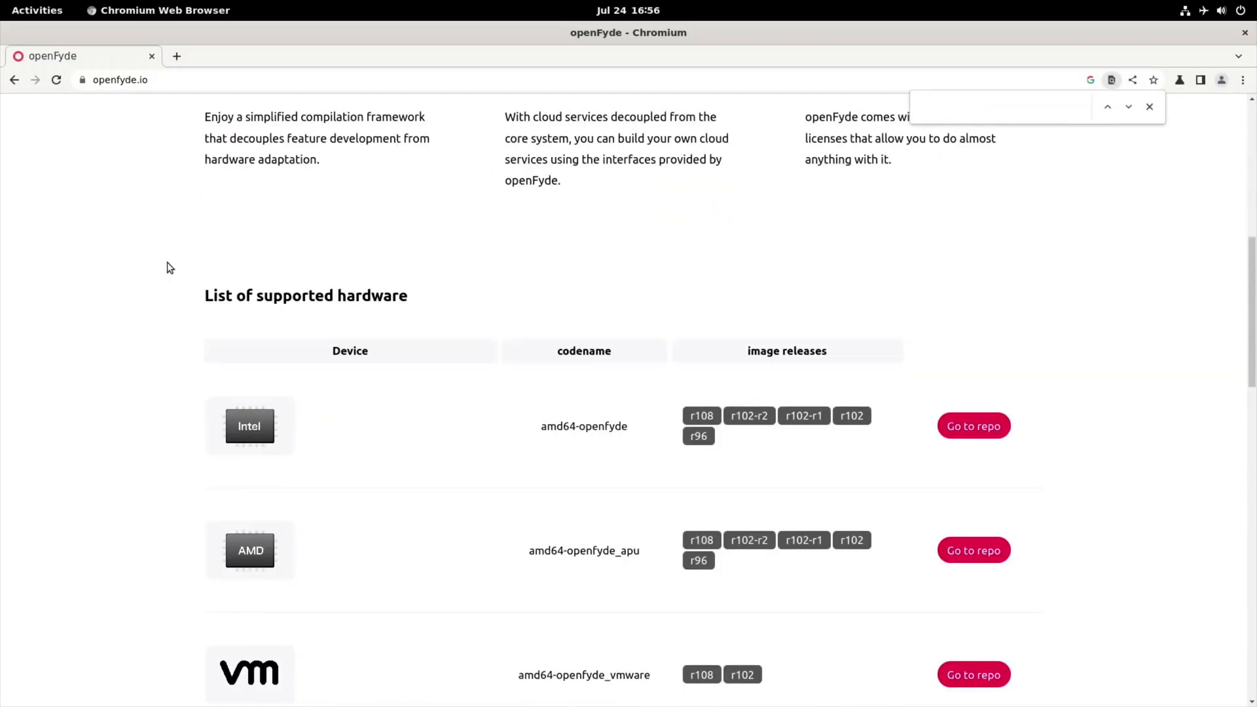
pyautogui.write('or')
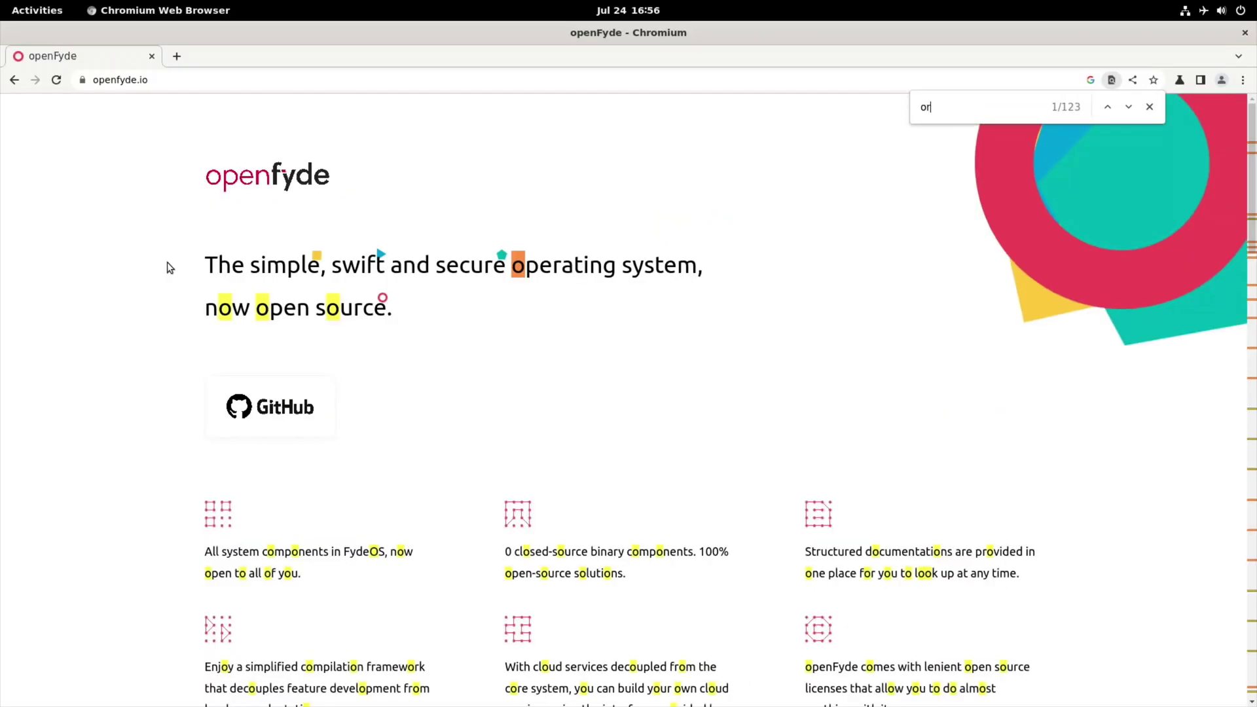
pyautogui.write('ang')
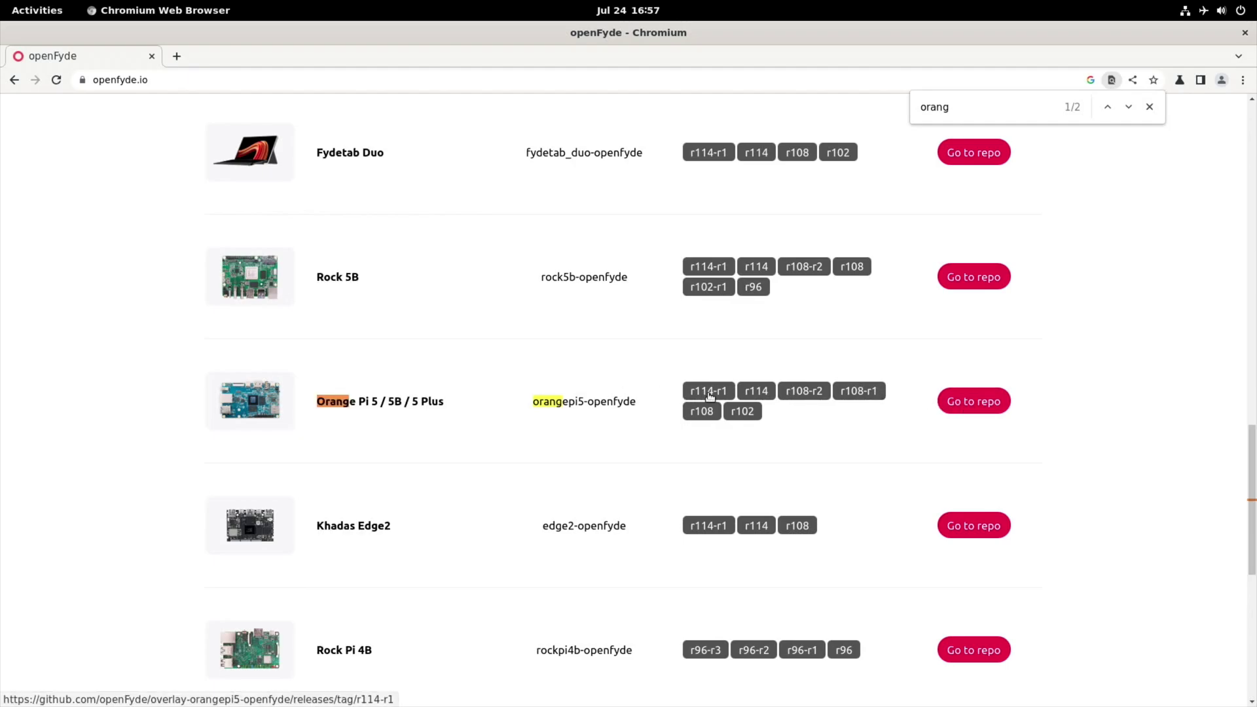
# - Open the Orange Pi 5 r114-r1 release page
pyautogui.click(708, 392)
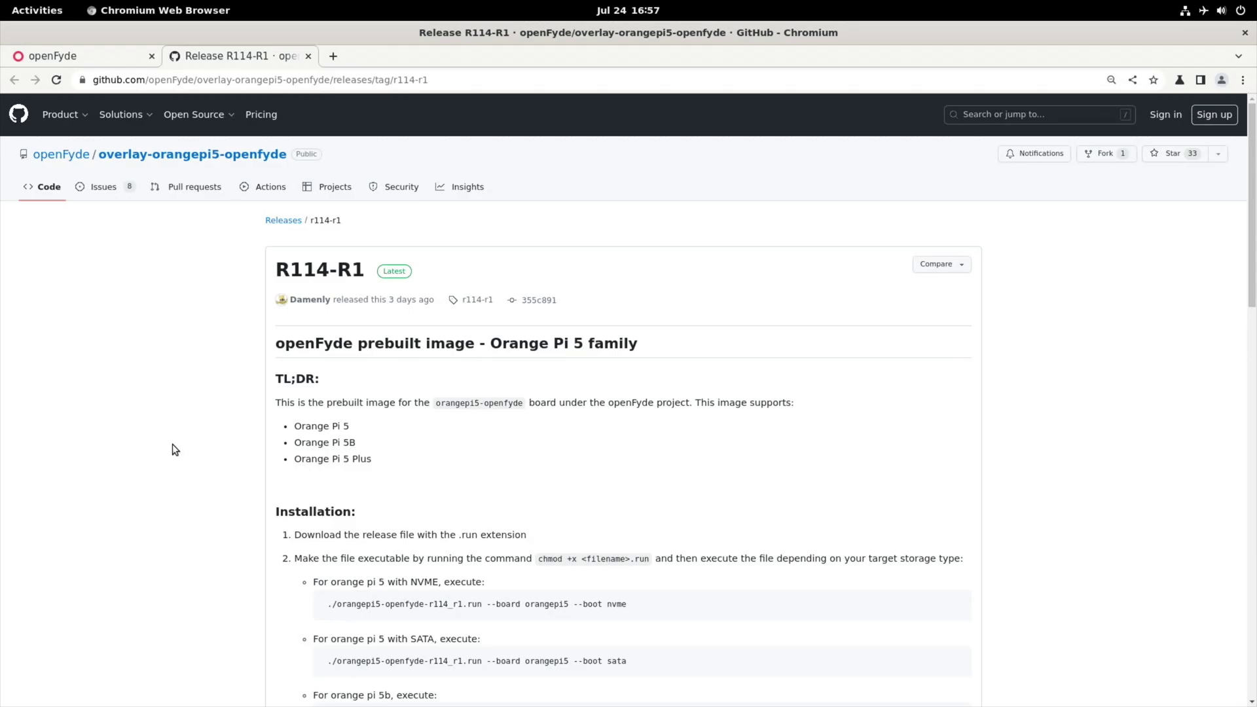
pyautogui.scroll(-3, 172, 444)
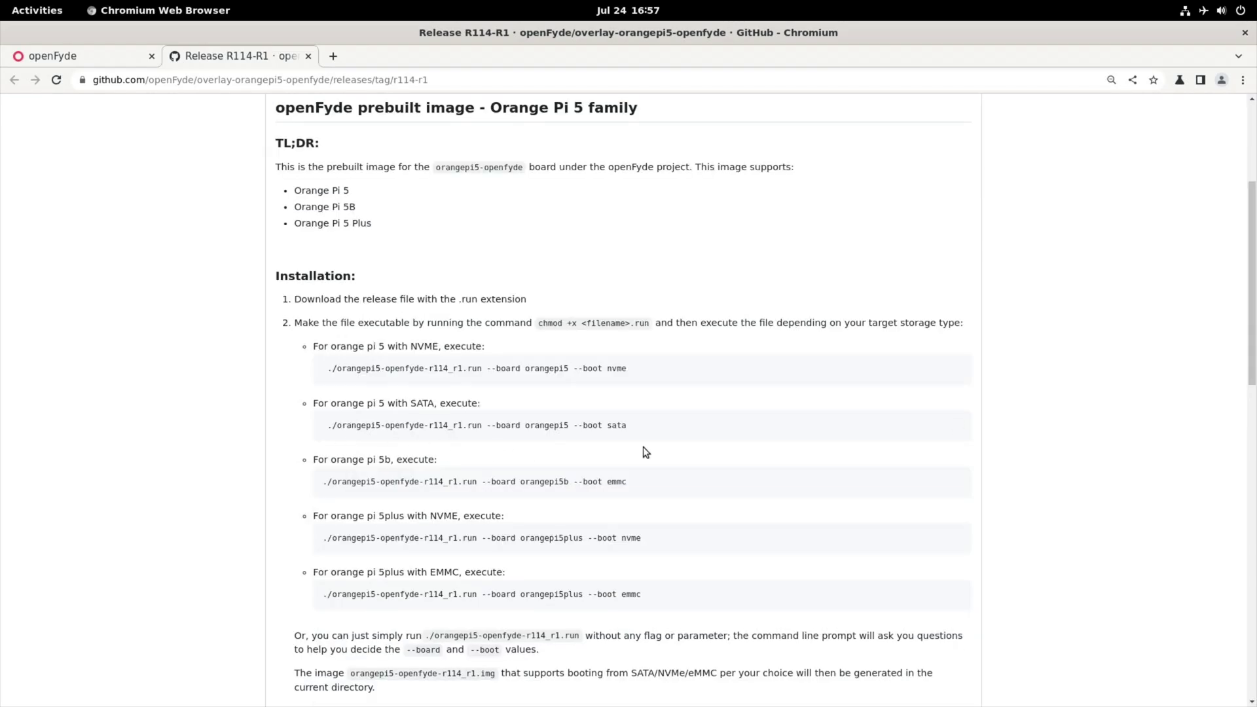
pyautogui.moveTo(644, 447)
pyautogui.moveTo(655, 473)
# - Download orangepi5-openfyde-r114_r1.run from the release Assets and show all downloads
pyautogui.scroll(-5, 201, 369)
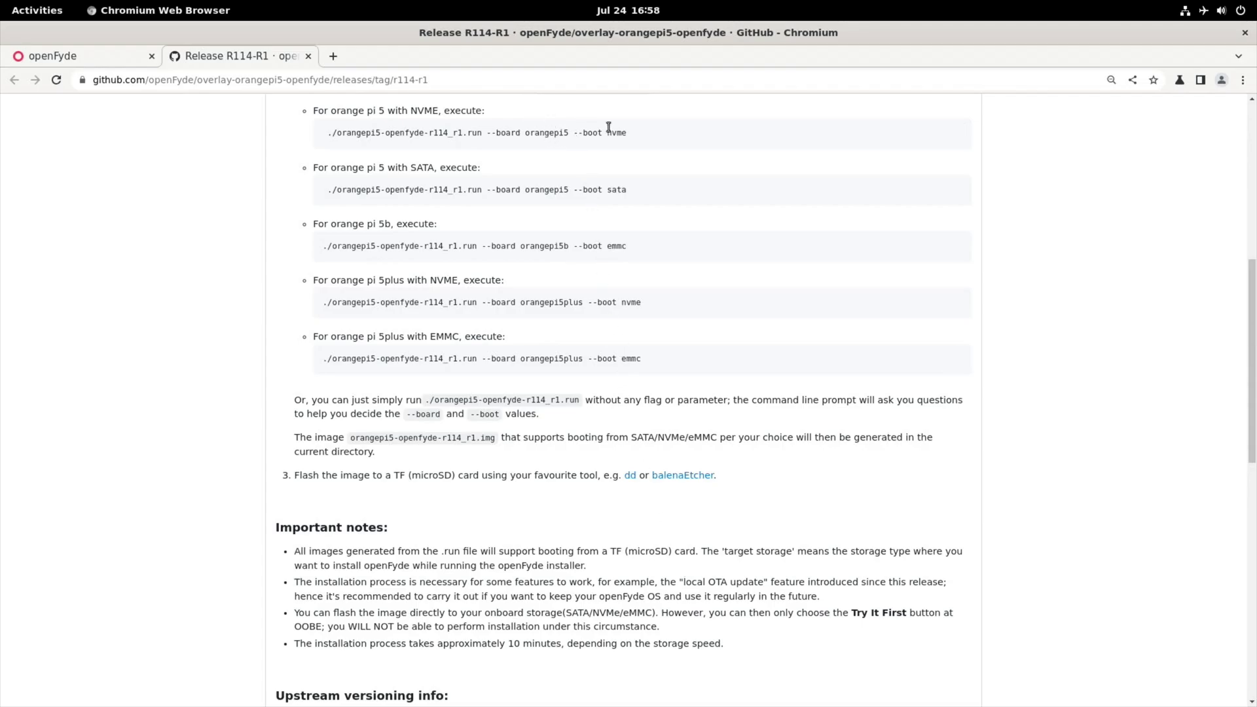
pyautogui.scroll(-5, 193, 360)
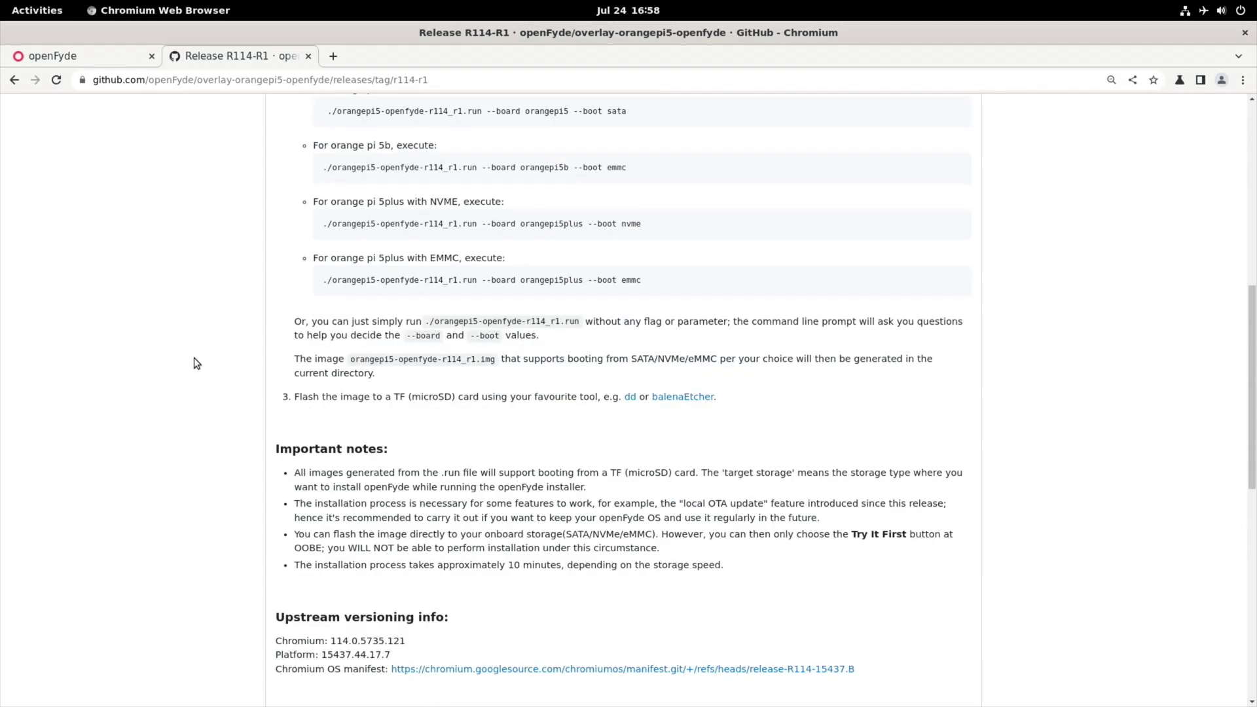
pyautogui.scroll(-2, 194, 361)
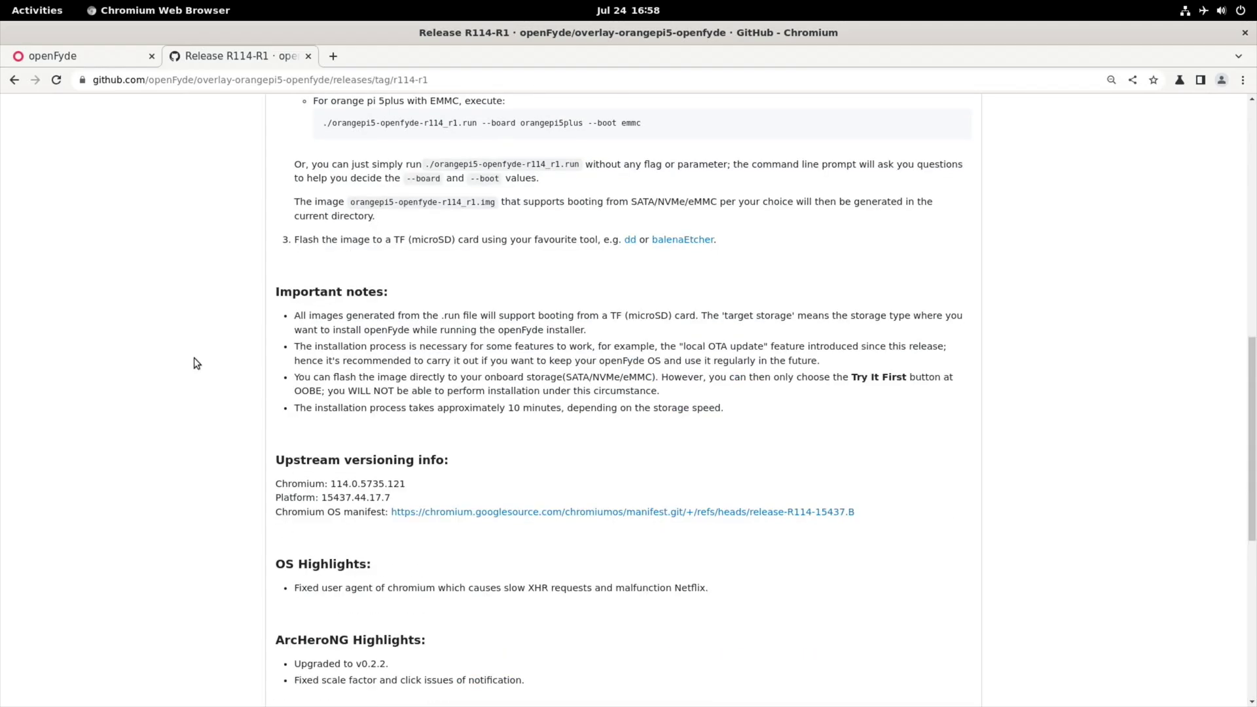
pyautogui.scroll(-7, 194, 363)
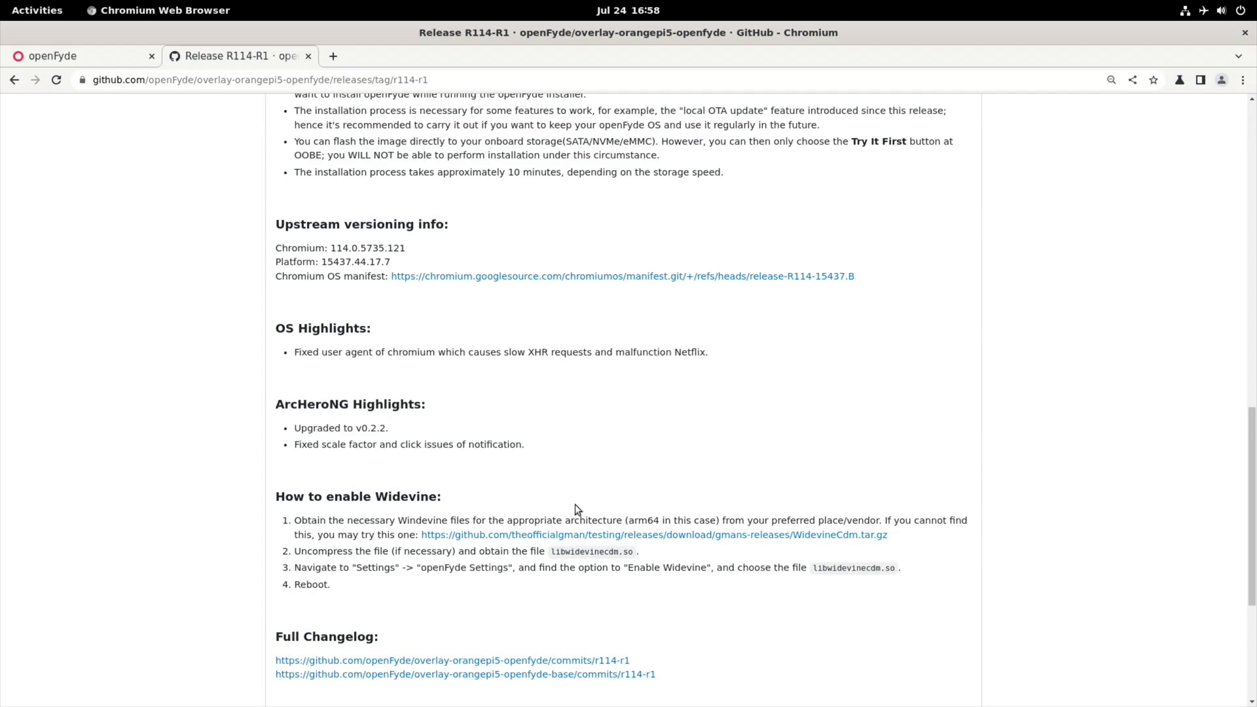
pyautogui.scroll(-7, 585, 510)
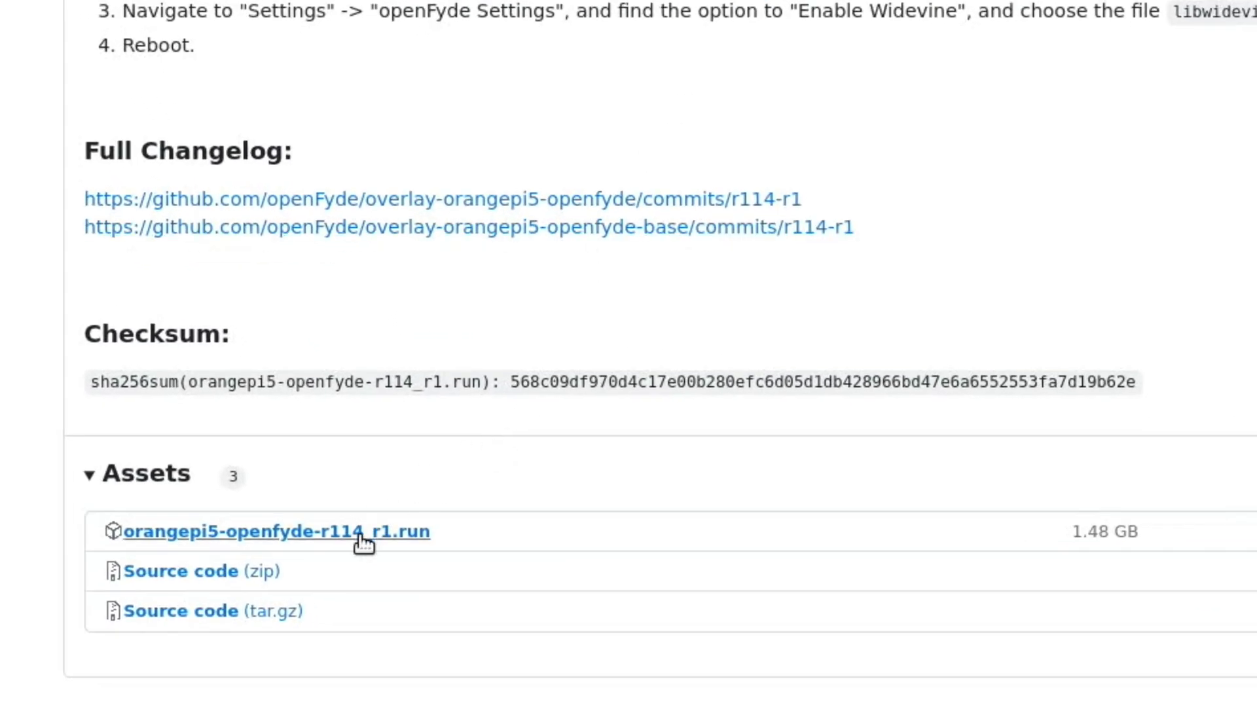
pyautogui.click(361, 539)
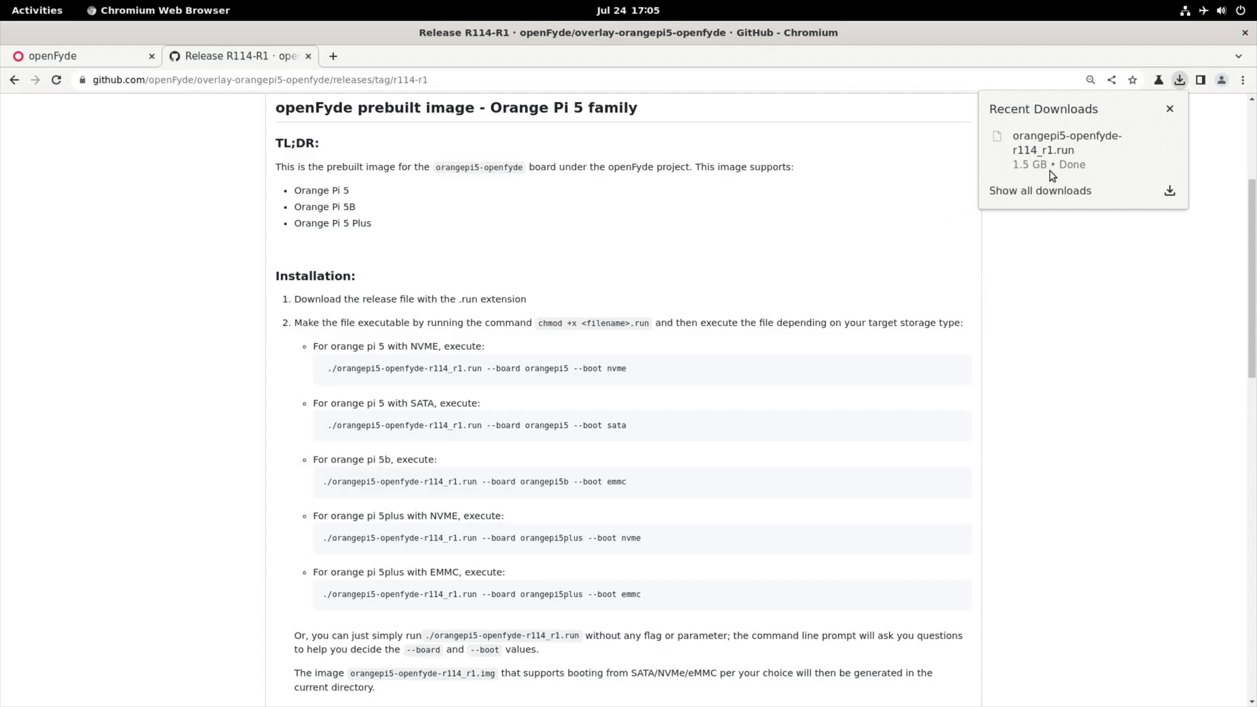
pyautogui.click(1044, 195)
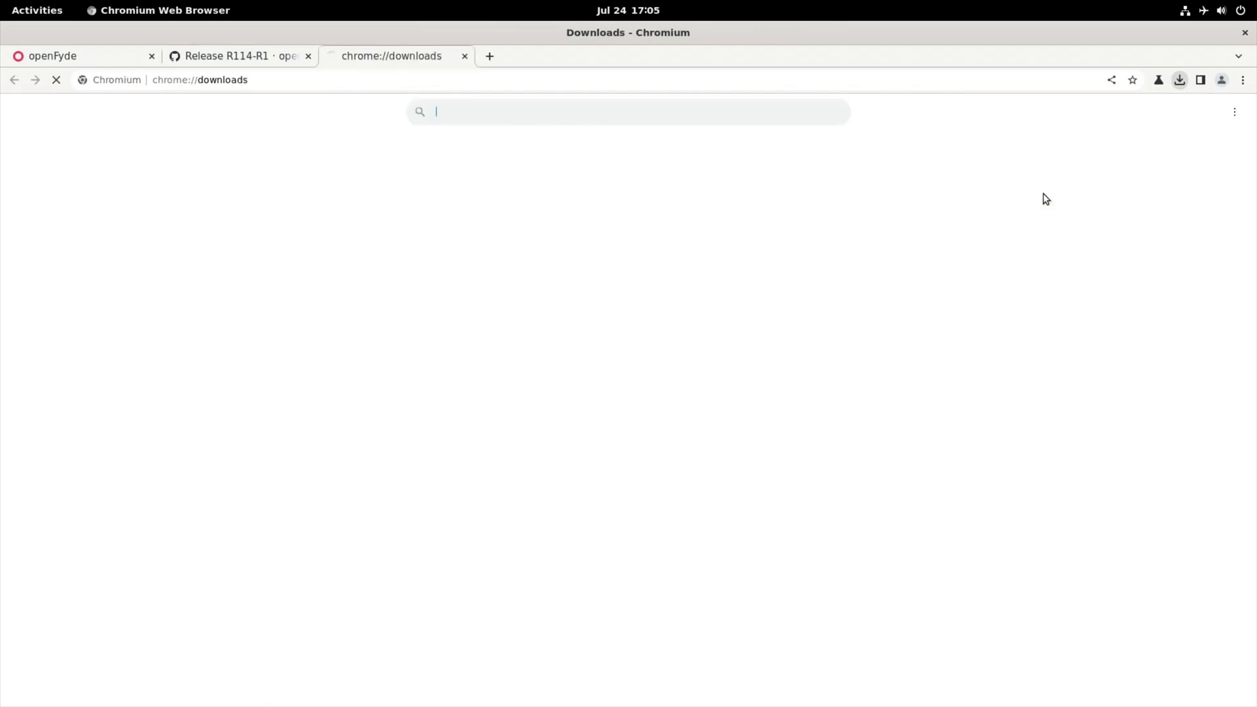
# - Reveal the .run file in Files and copy its full name from the Rename field
pyautogui.click(503, 236)
pyautogui.click(216, 168)
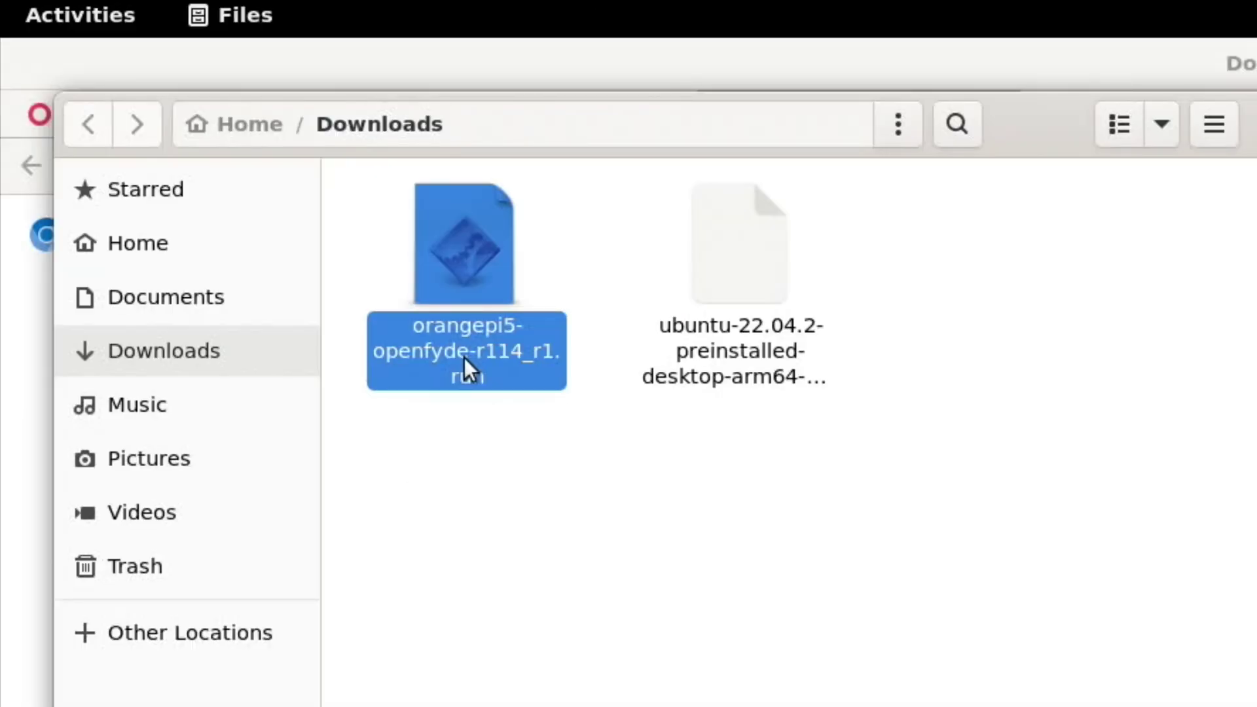
pyautogui.rightClick(465, 357)
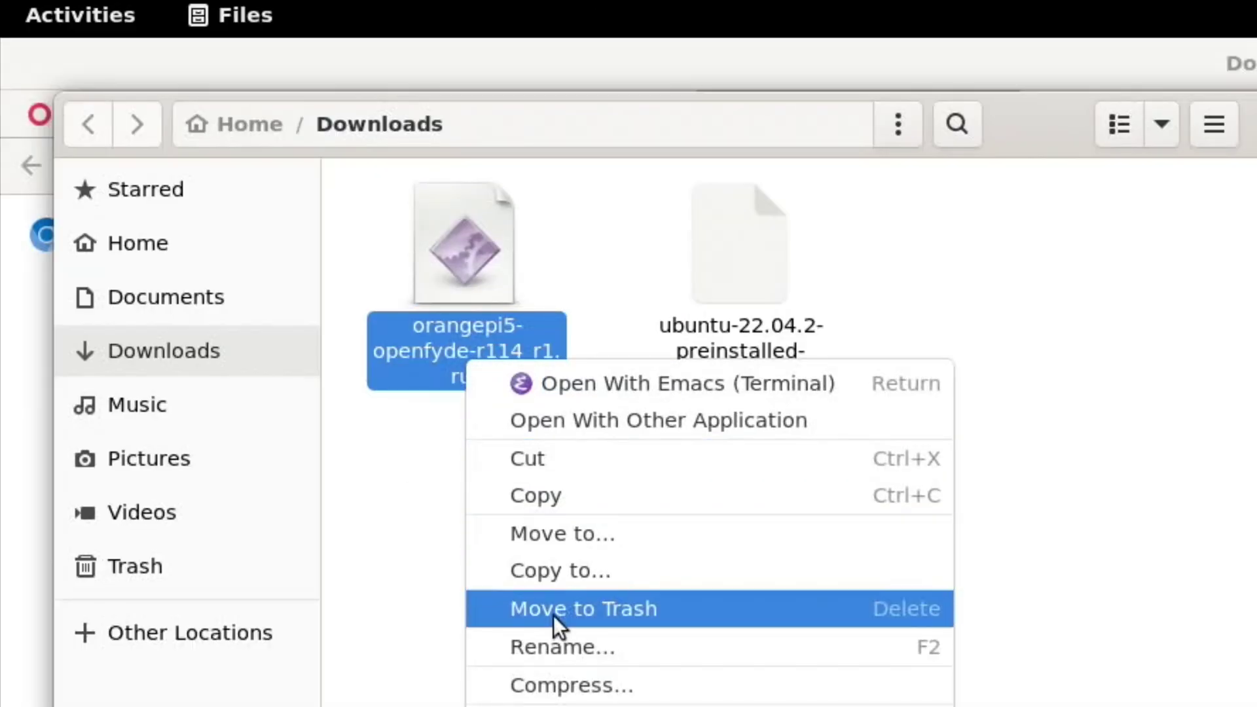
pyautogui.click(557, 647)
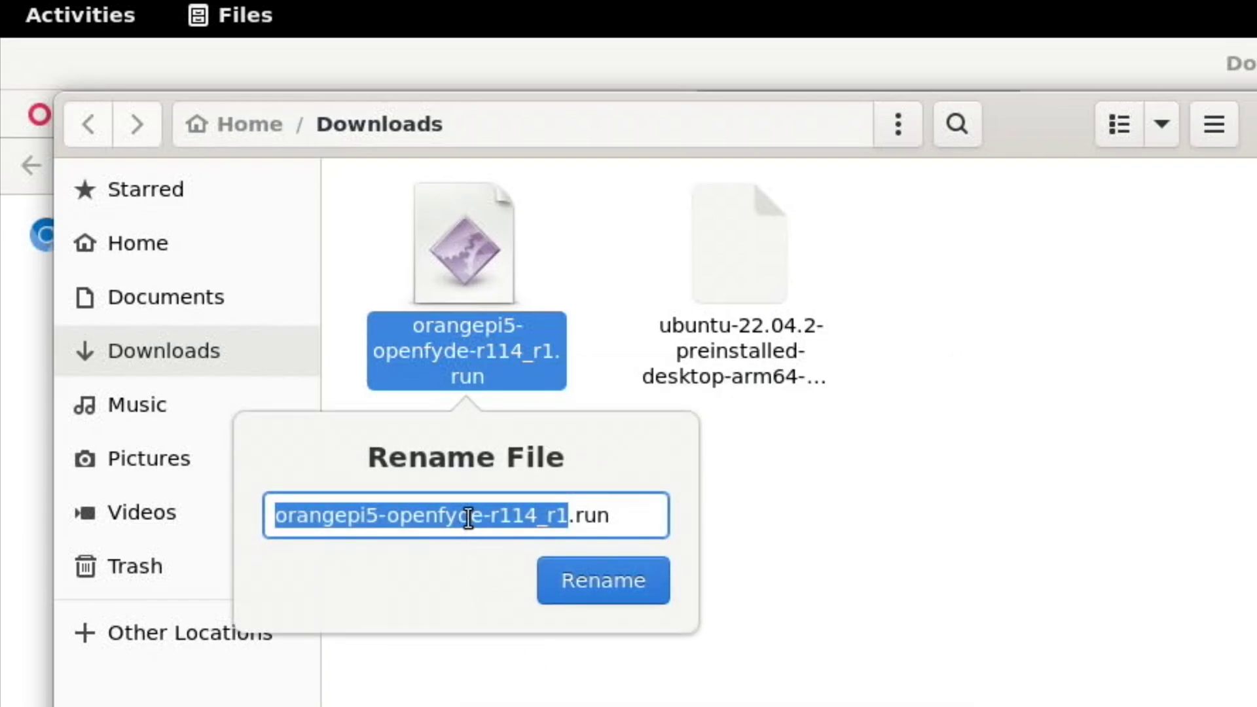
pyautogui.moveTo(615, 512); pyautogui.dragTo(325, 496)
pyautogui.hotkey('ctrl', 'c')
pyautogui.rightClick(318, 520)
pyautogui.click(360, 576)
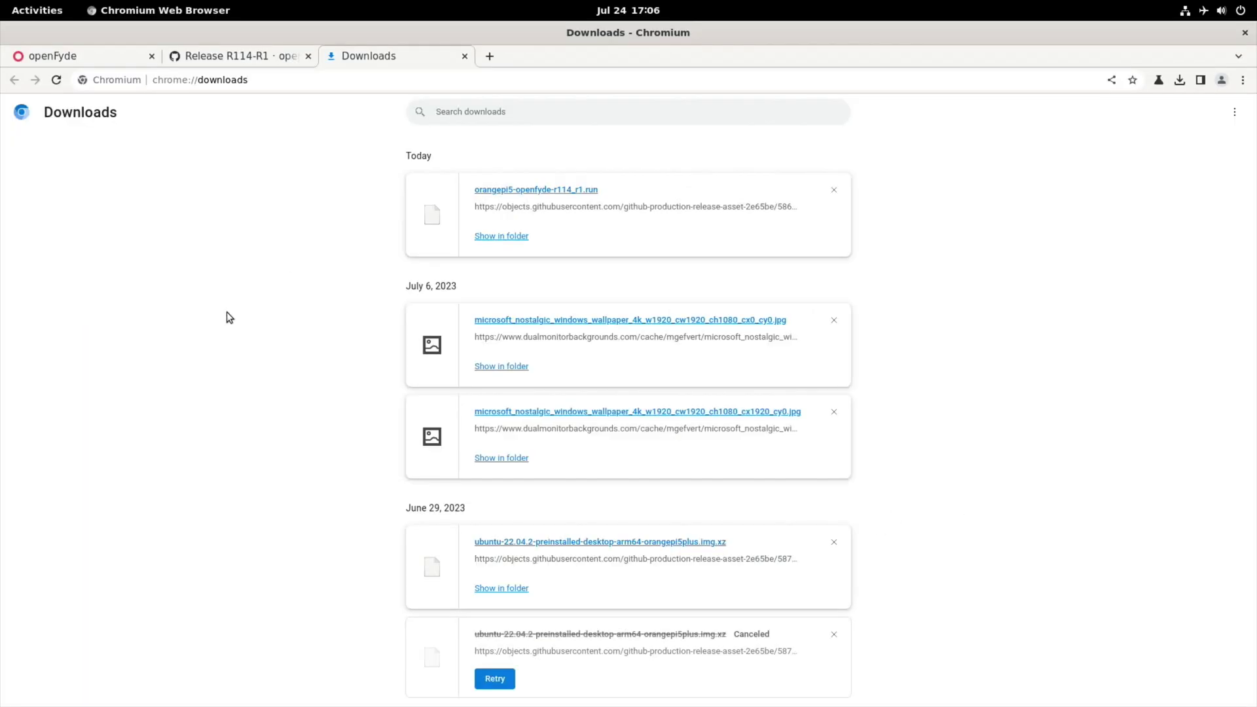
# - Open a terminal and change into the ~/Downloads directory
pyautogui.hotkey('ctrl', 'alt', 't')
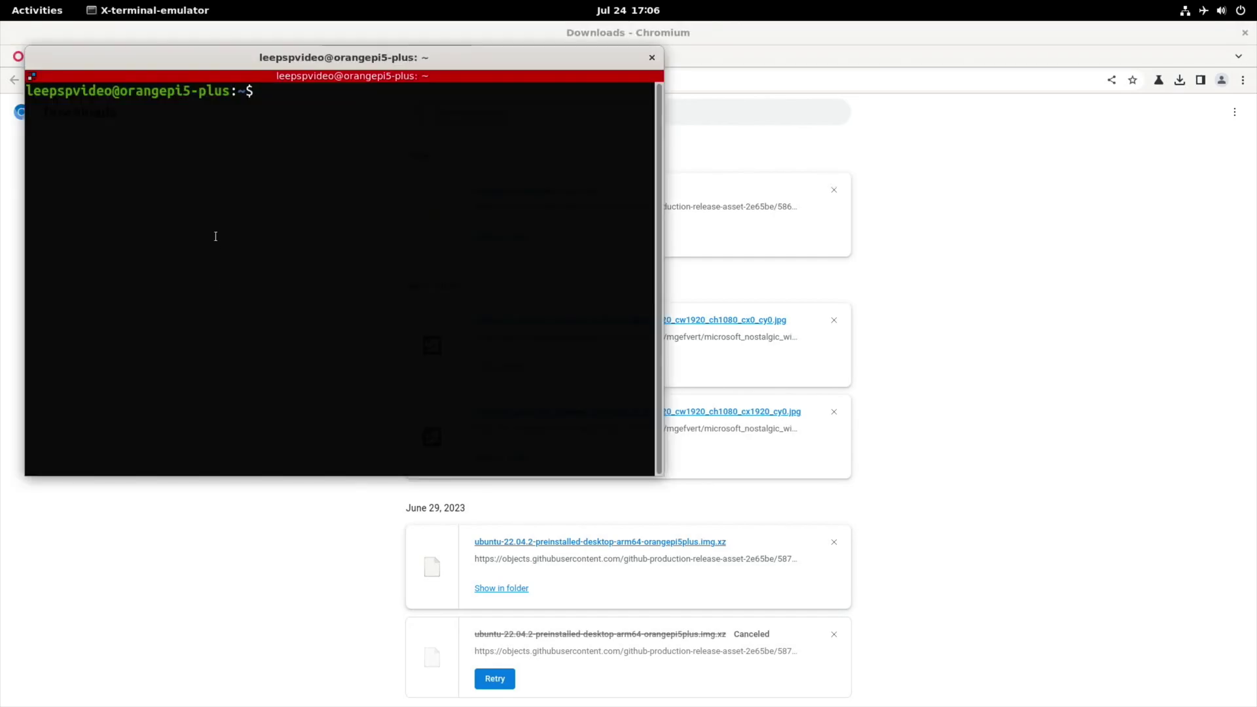
pyautogui.write('cd')
pyautogui.press('Return')
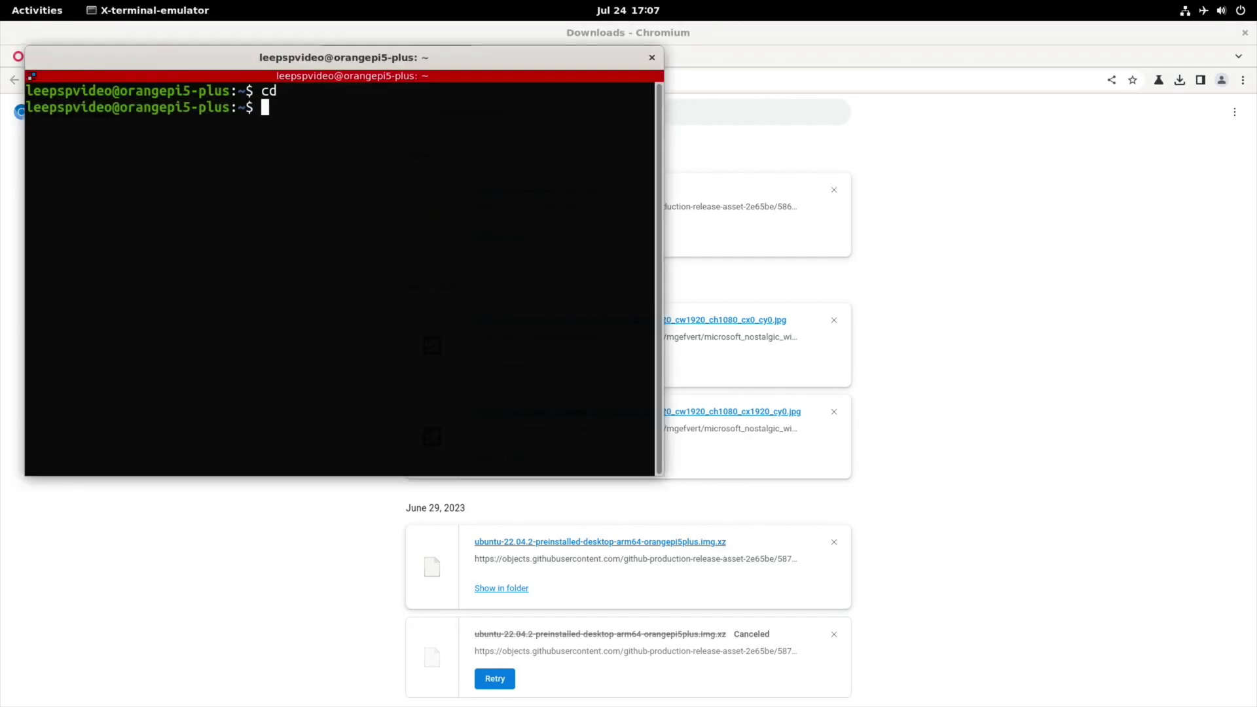
pyautogui.write('dir')
pyautogui.press('Return')
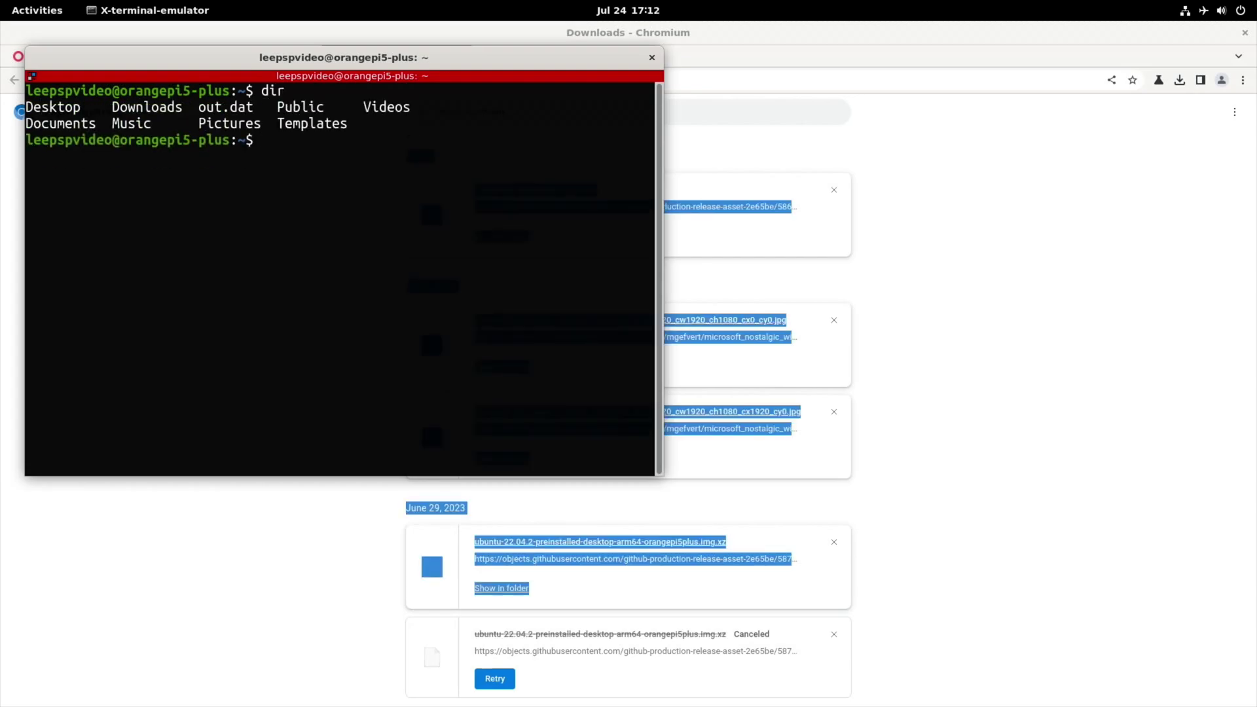
pyautogui.write('cd Downloads')
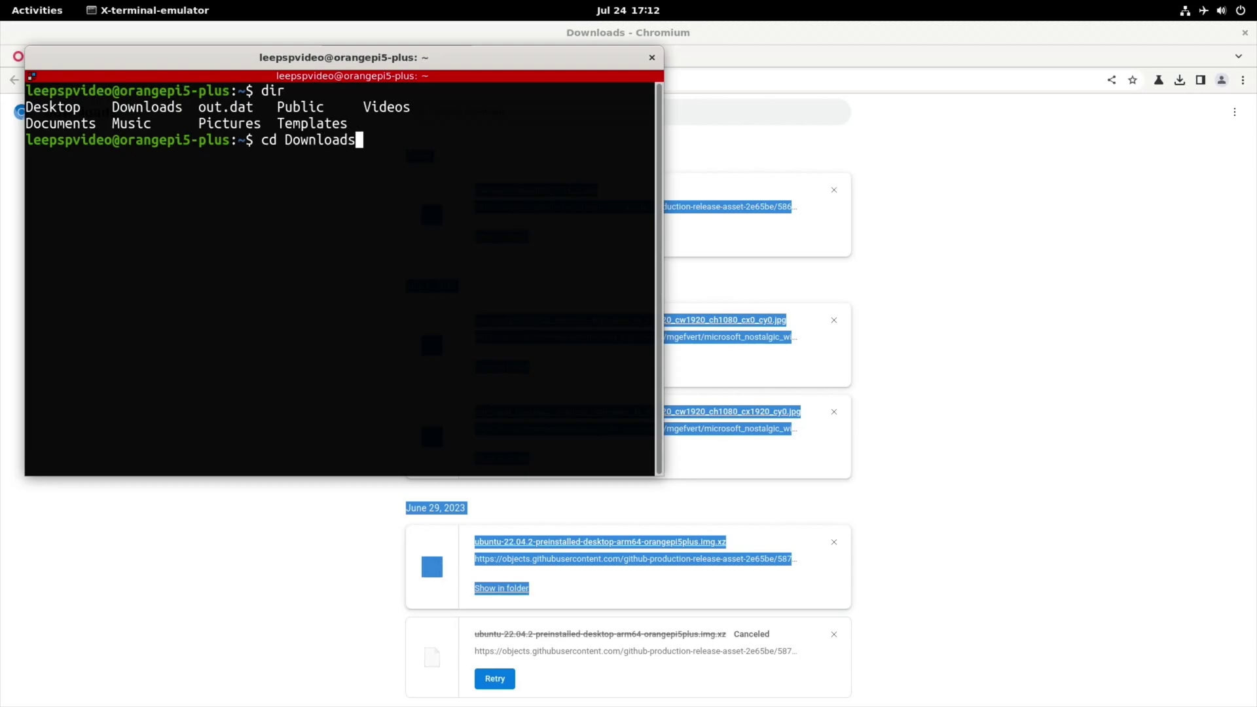
pyautogui.press('Return')
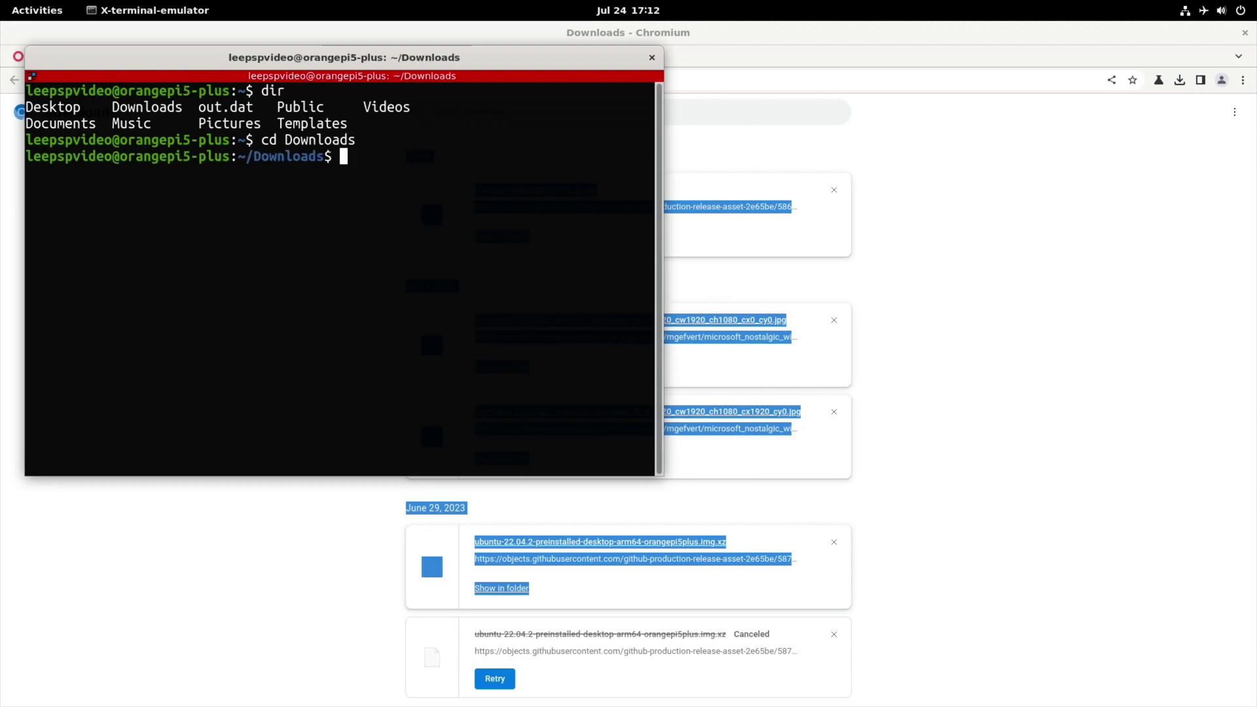
# - Run chmod +x on orangepi5-openfyde-r114_r1.run after checking the release installation instructions
pyautogui.rightClick(345, 156)
pyautogui.click(362, 184)
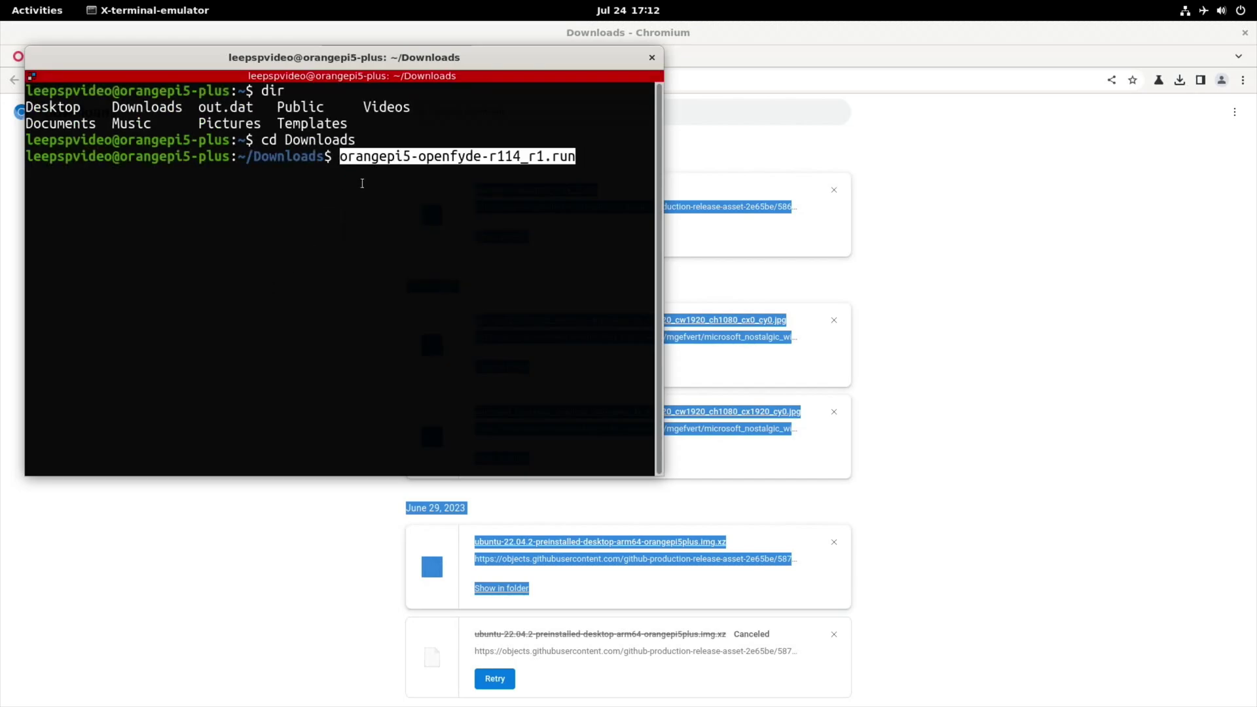
pyautogui.press('Left')
pyautogui.press('Left')
pyautogui.press('Left')
pyautogui.press('Left')
pyautogui.press('Left')
pyautogui.press('Left')
pyautogui.press('Left')
pyautogui.press('Left')
pyautogui.press('Left')
pyautogui.press('Left')
pyautogui.press('Left')
pyautogui.press('Left')
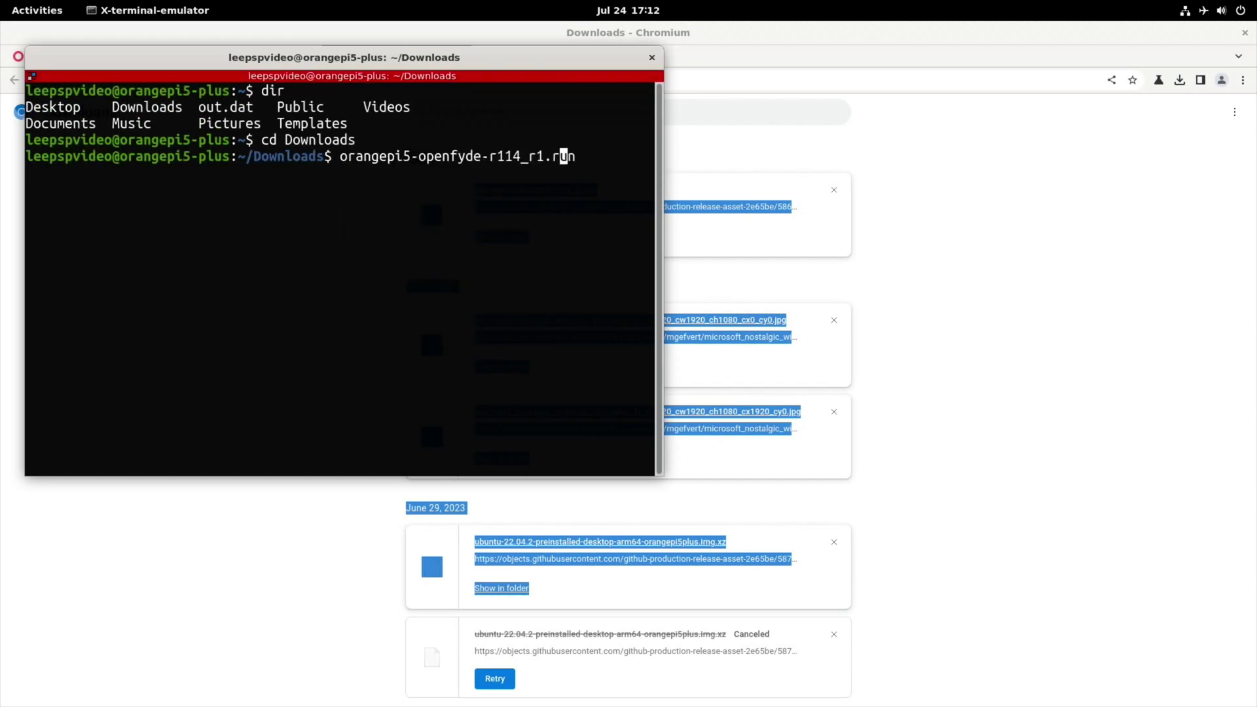
pyautogui.press('Left')
pyautogui.press('Left')
pyautogui.press('Left')
pyautogui.press('Left')
pyautogui.press('Left')
pyautogui.press('Left')
pyautogui.press('Left')
pyautogui.press('Left')
pyautogui.press('Left')
pyautogui.press('Left')
pyautogui.press('Left')
pyautogui.press('Left')
pyautogui.press('Left')
pyautogui.press('Left')
pyautogui.press('Left')
pyautogui.press('Left')
pyautogui.press('Left')
pyautogui.press('Left')
pyautogui.click(882, 123)
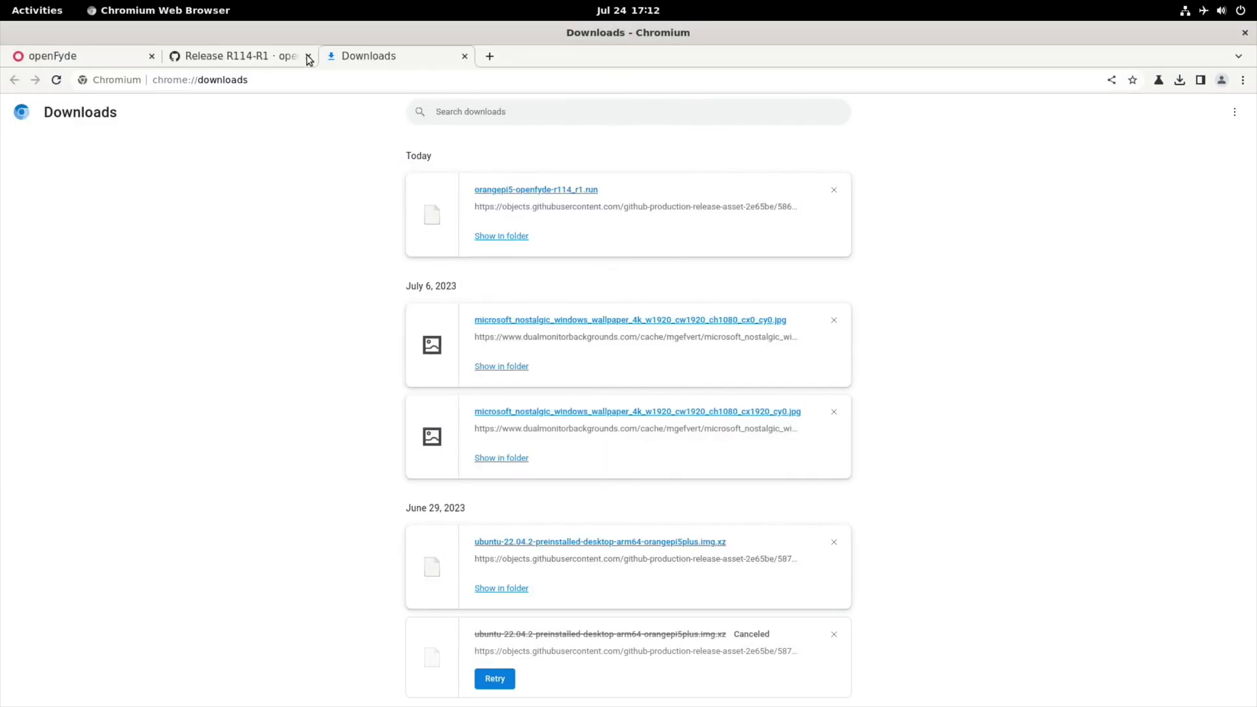
pyautogui.click(250, 57)
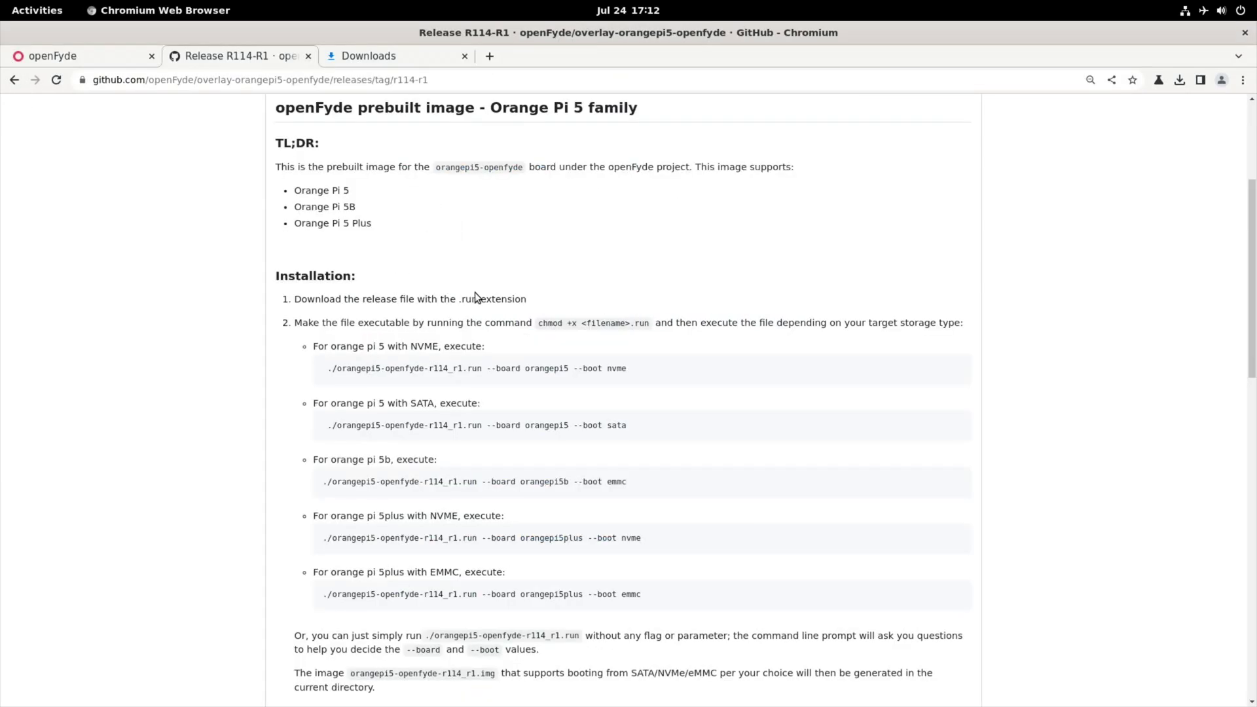
pyautogui.hotkey('alt', 'Tab')
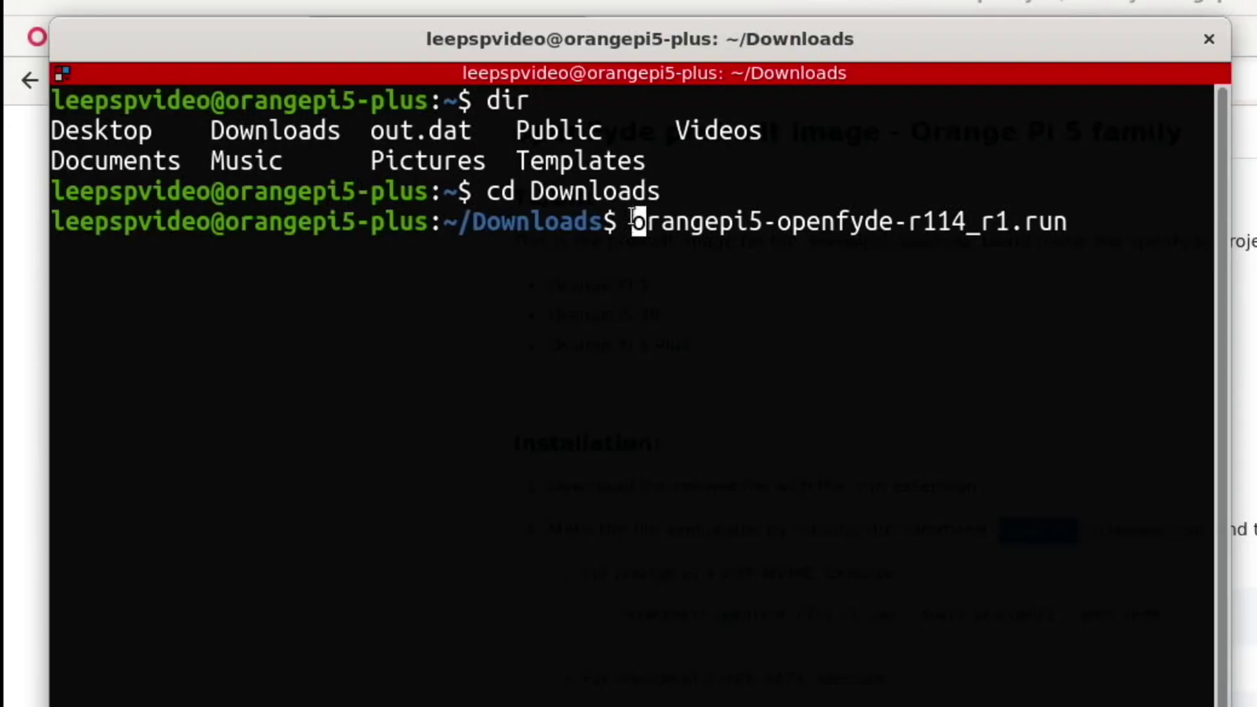
pyautogui.write('chmod +x')
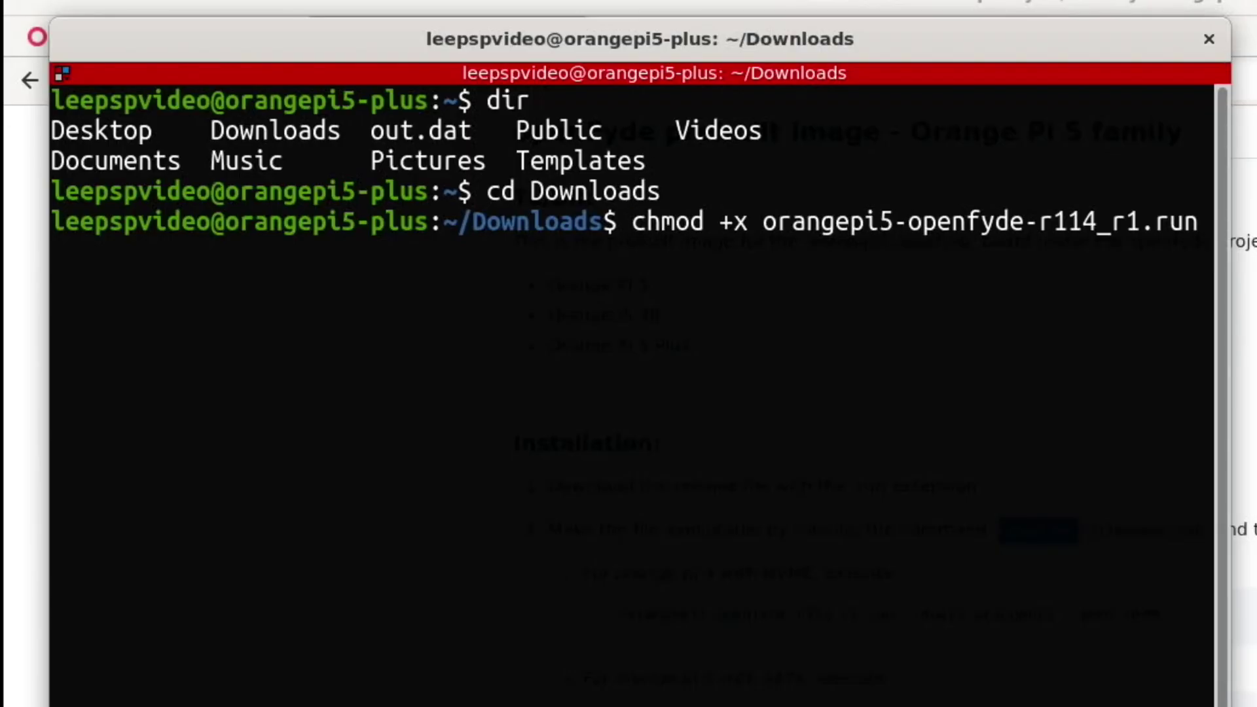
pyautogui.press('Return')
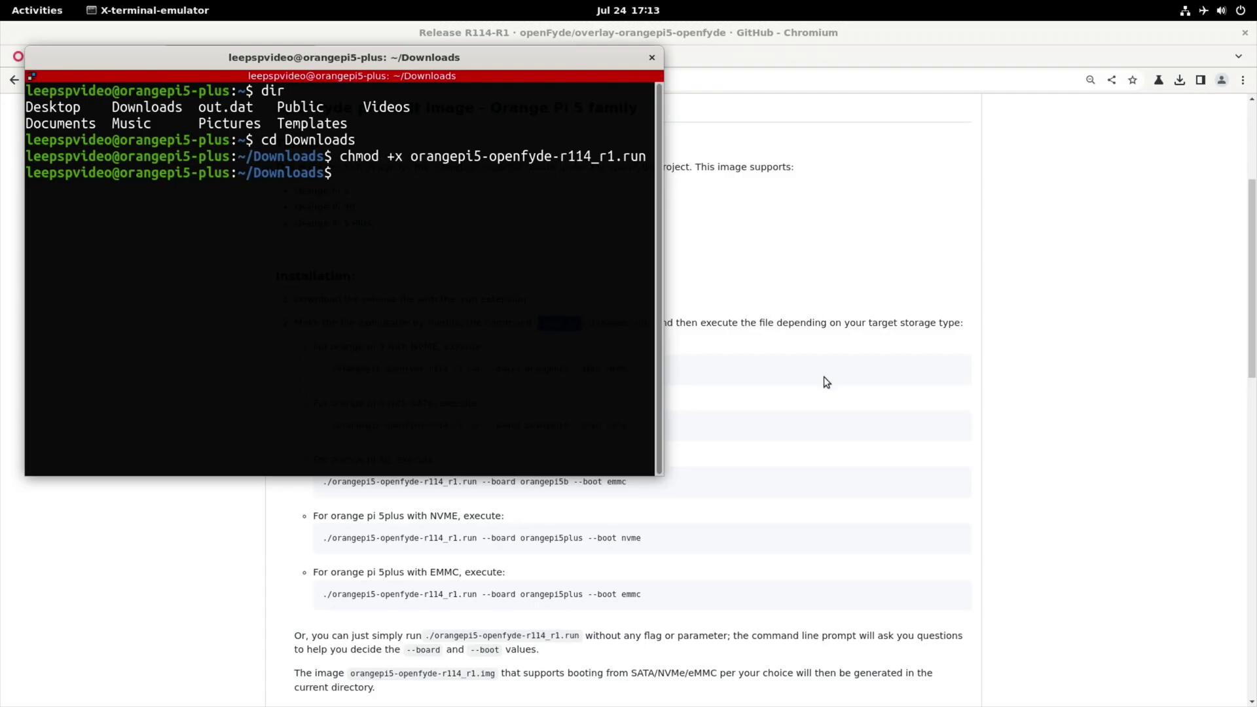
# - Copy the ./orangepi5-openfyde-r114_r1.run command from the release page
pyautogui.click(824, 376)
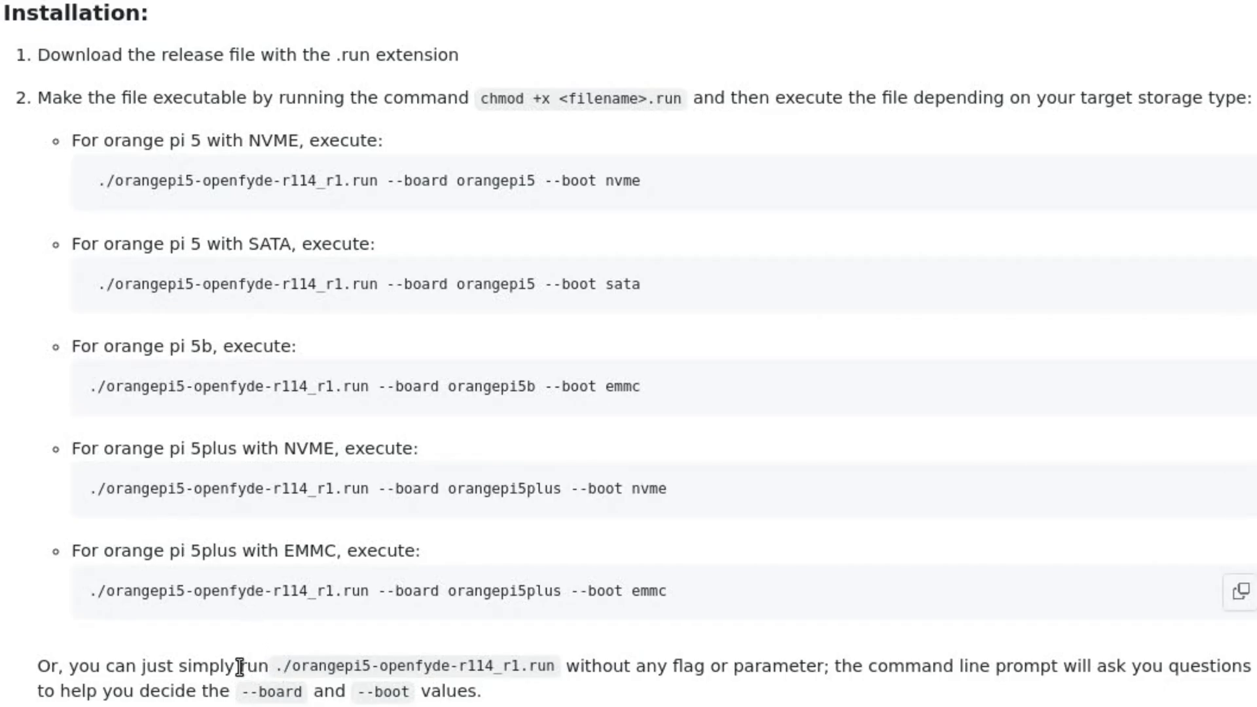
pyautogui.moveTo(239, 667); pyautogui.dragTo(560, 668)
pyautogui.hotkey('alt', 'Tab')
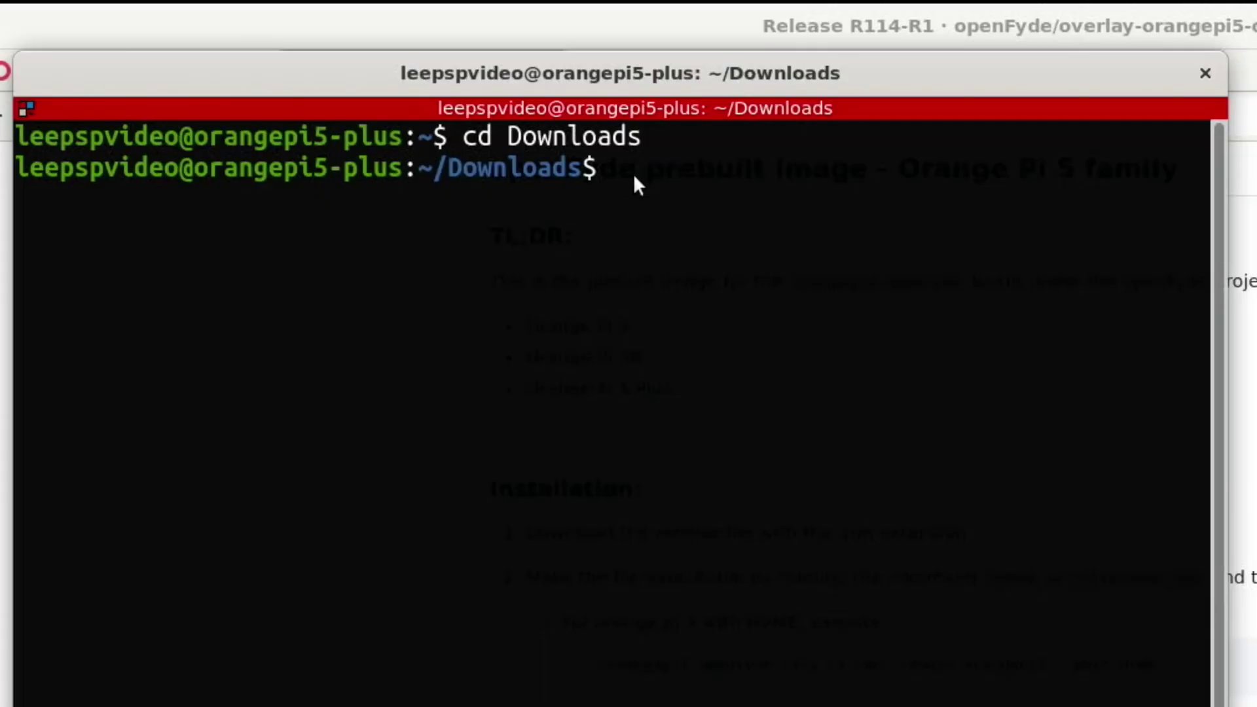
# - Run ./orangepi5-openfyde-r114_r1.run, choosing 3 for Orange Pi 5 Plus and 1 for M.2 NVMe
pyautogui.rightClick(635, 175)
pyautogui.click(700, 233)
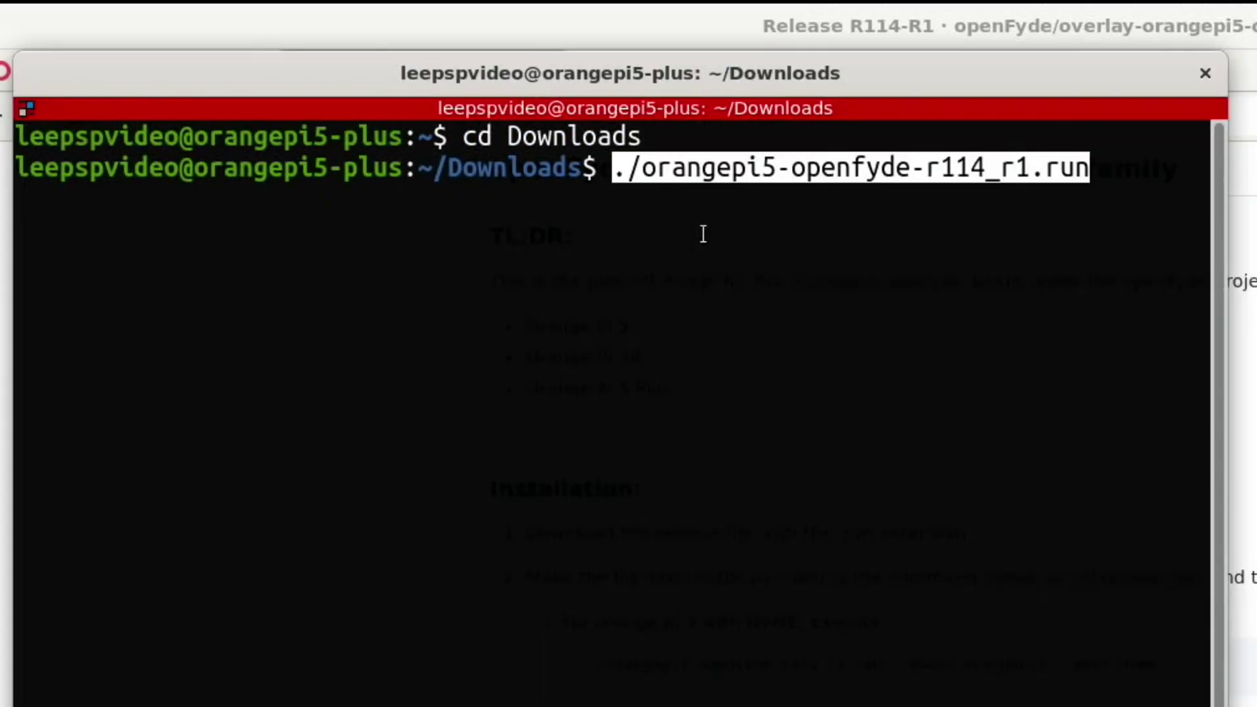
pyautogui.press('Return')
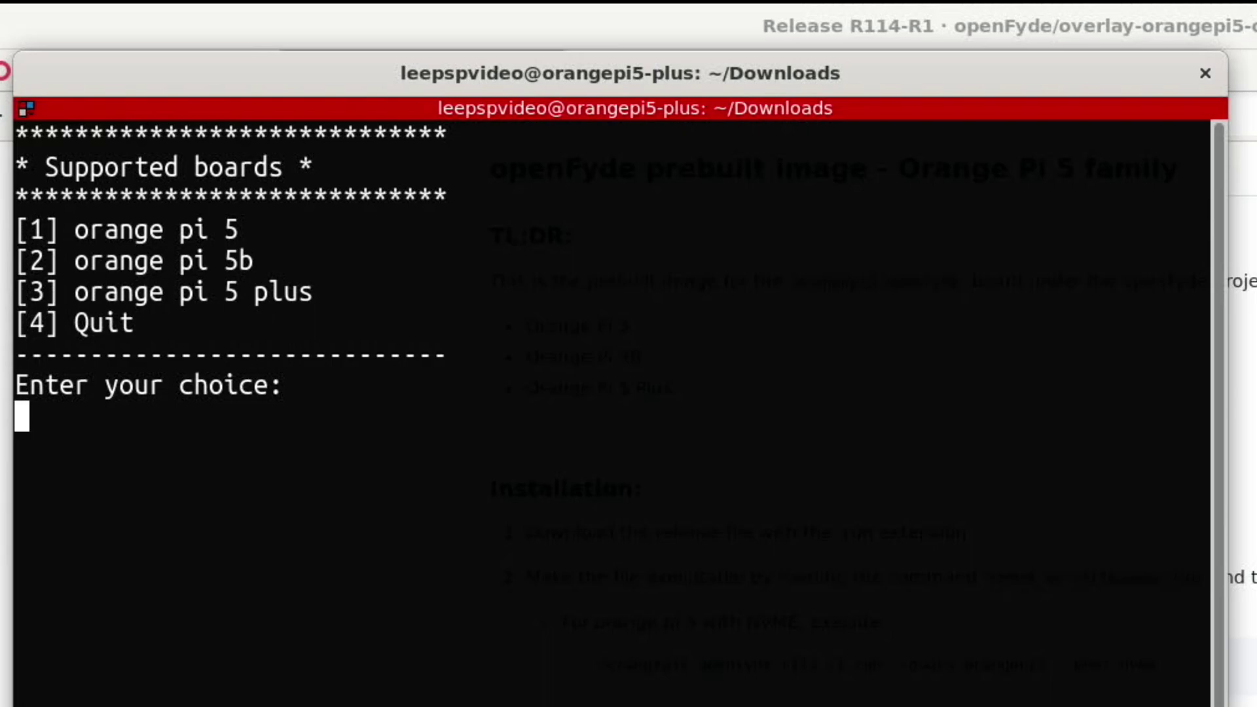
pyautogui.write('3')
pyautogui.press('Return')
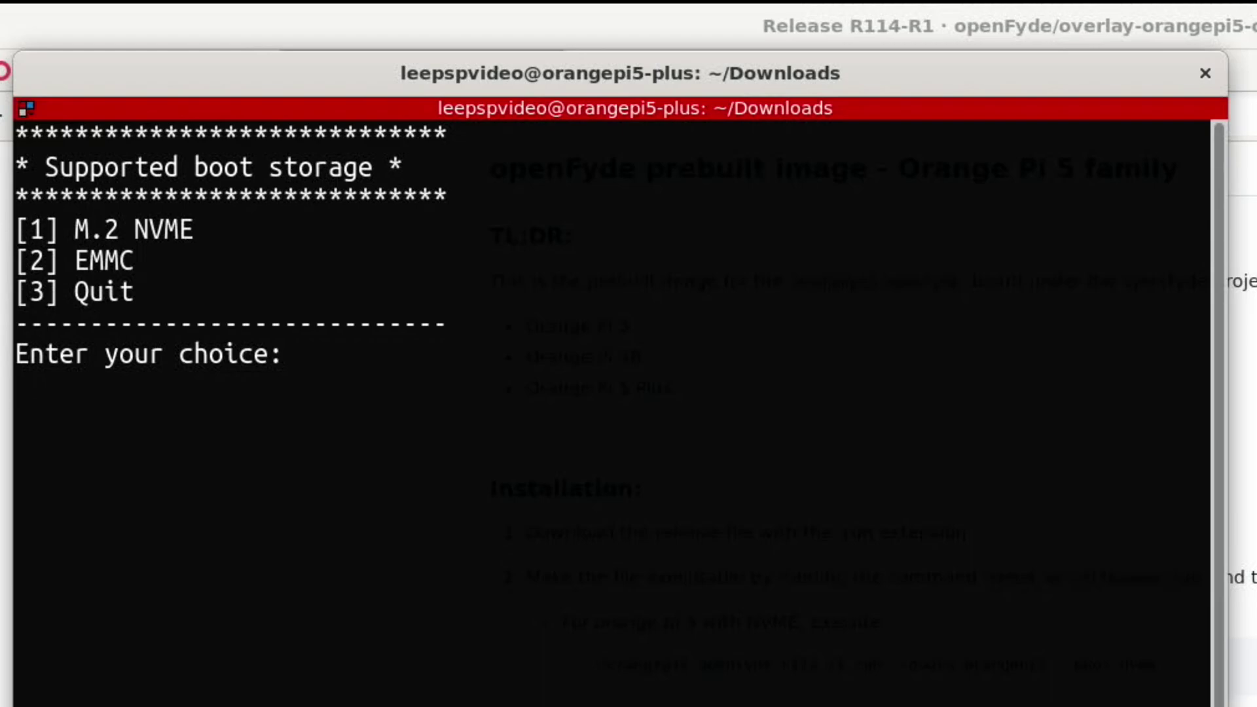
pyautogui.write('1')
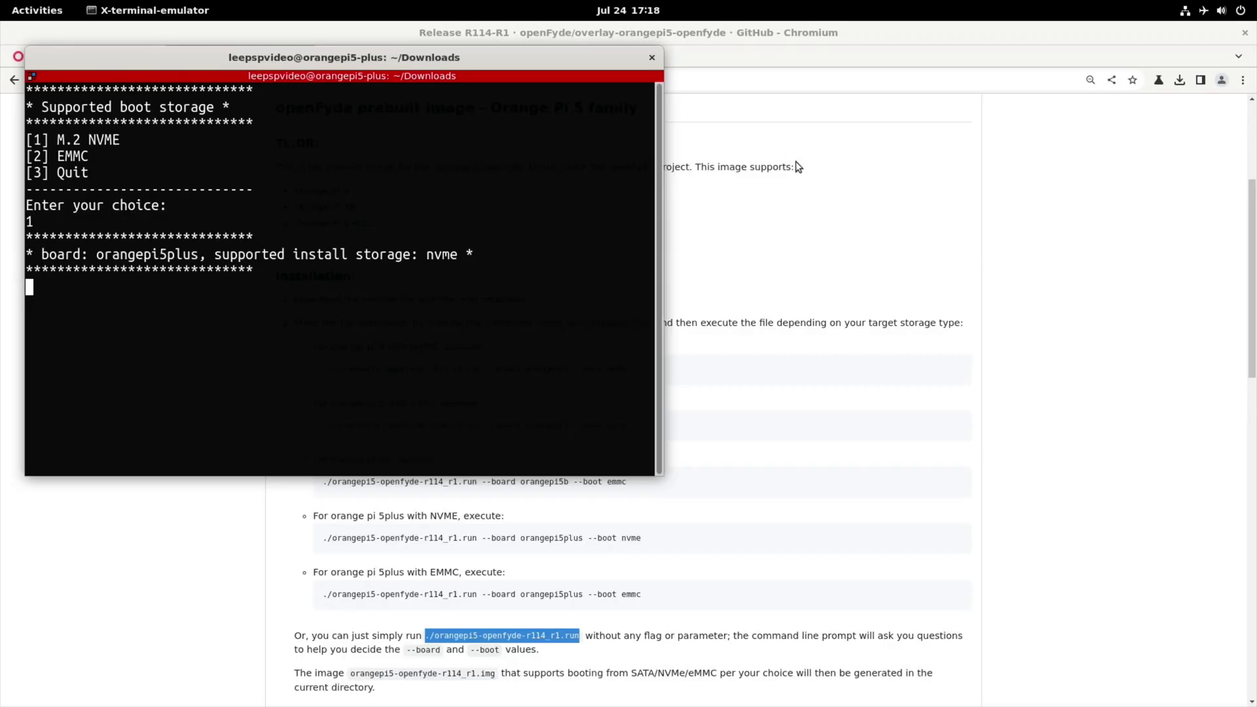
# - Open Downloads in Files to view orangepi5-openfyde-r114_r1.img, moving the terminal to the right
pyautogui.press('super')
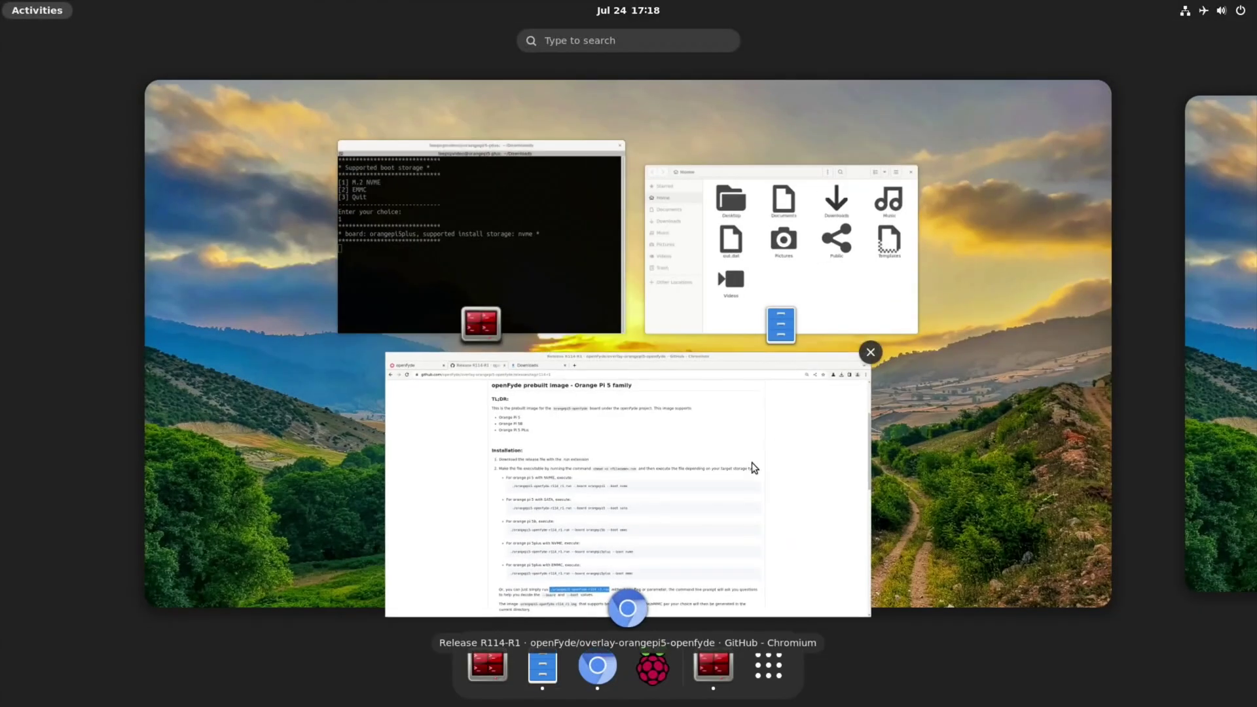
pyautogui.click(542, 667)
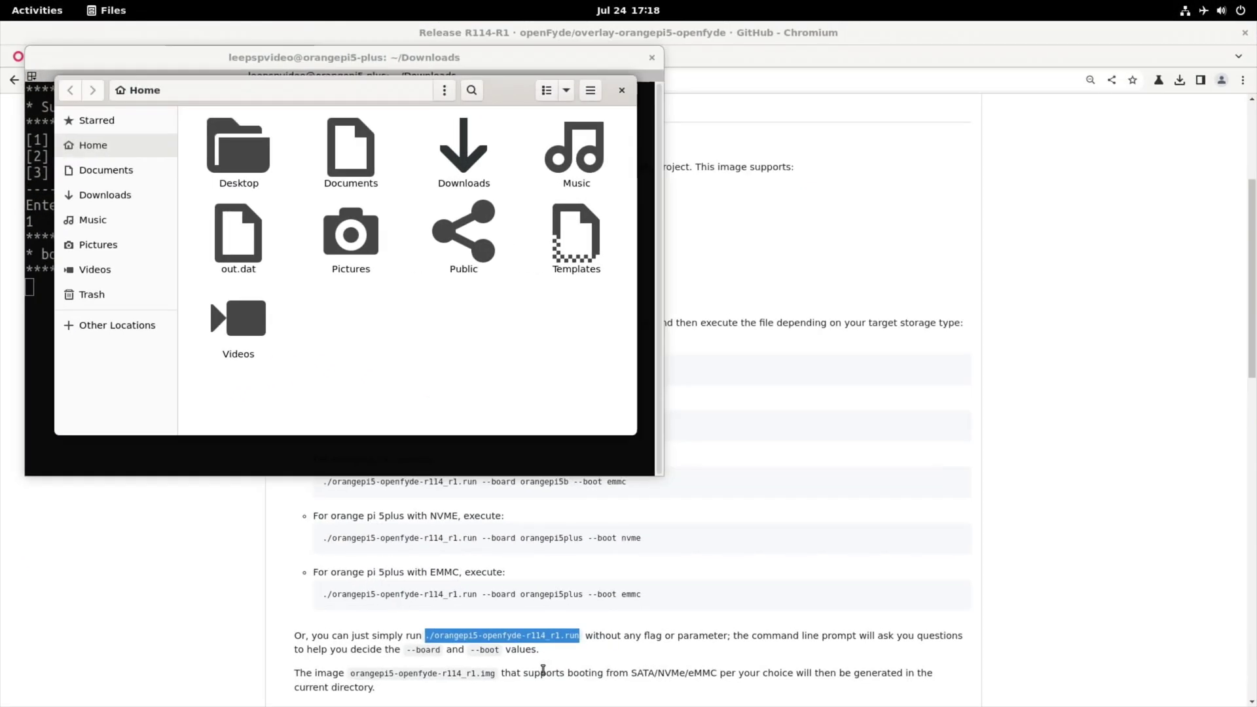
pyautogui.doubleClick(461, 159)
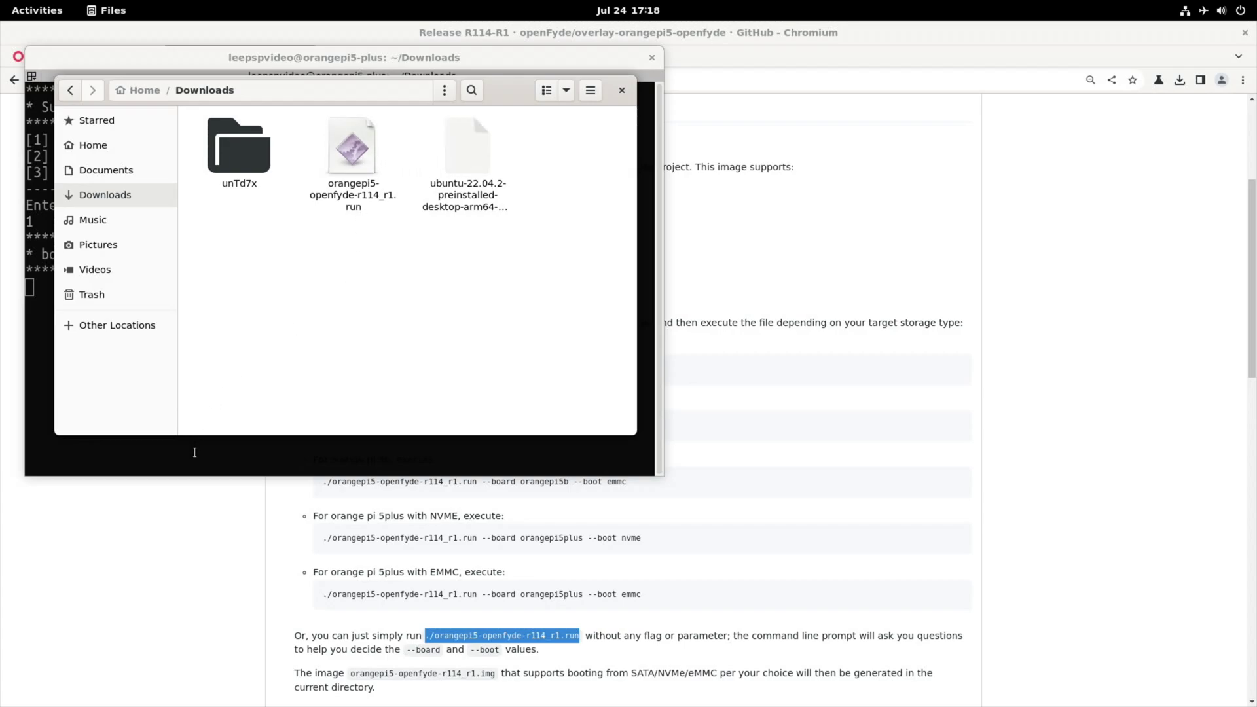
pyautogui.moveTo(69, 53); pyautogui.dragTo(779, 105)
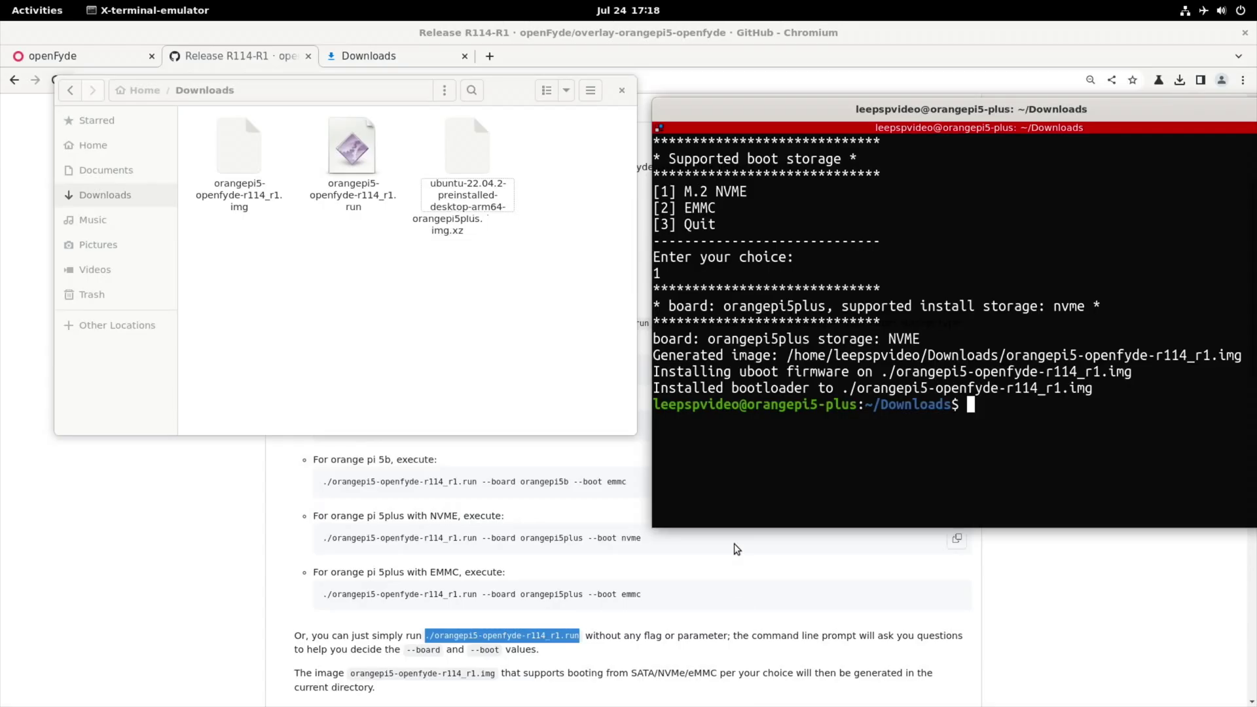
# - In Raspberry Pi Imager, choose the custom image orangepi5-openfyde-r114_r1.img
pyautogui.press('super')
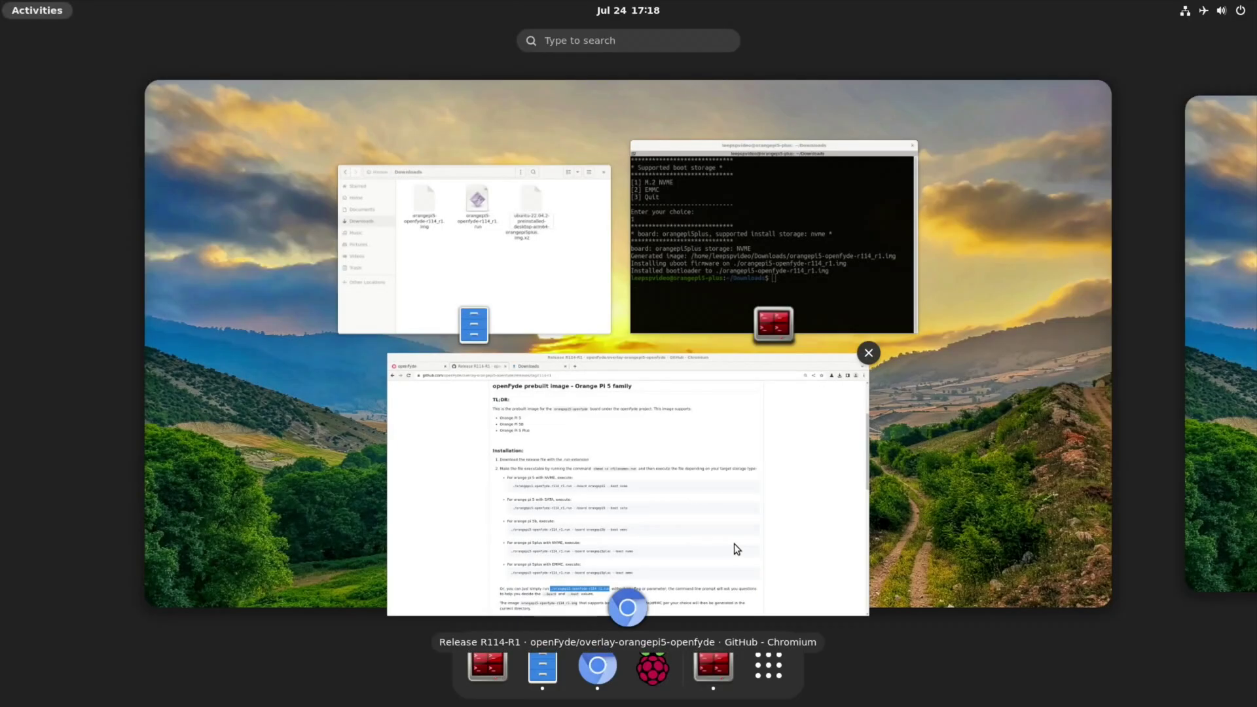
pyautogui.click(653, 668)
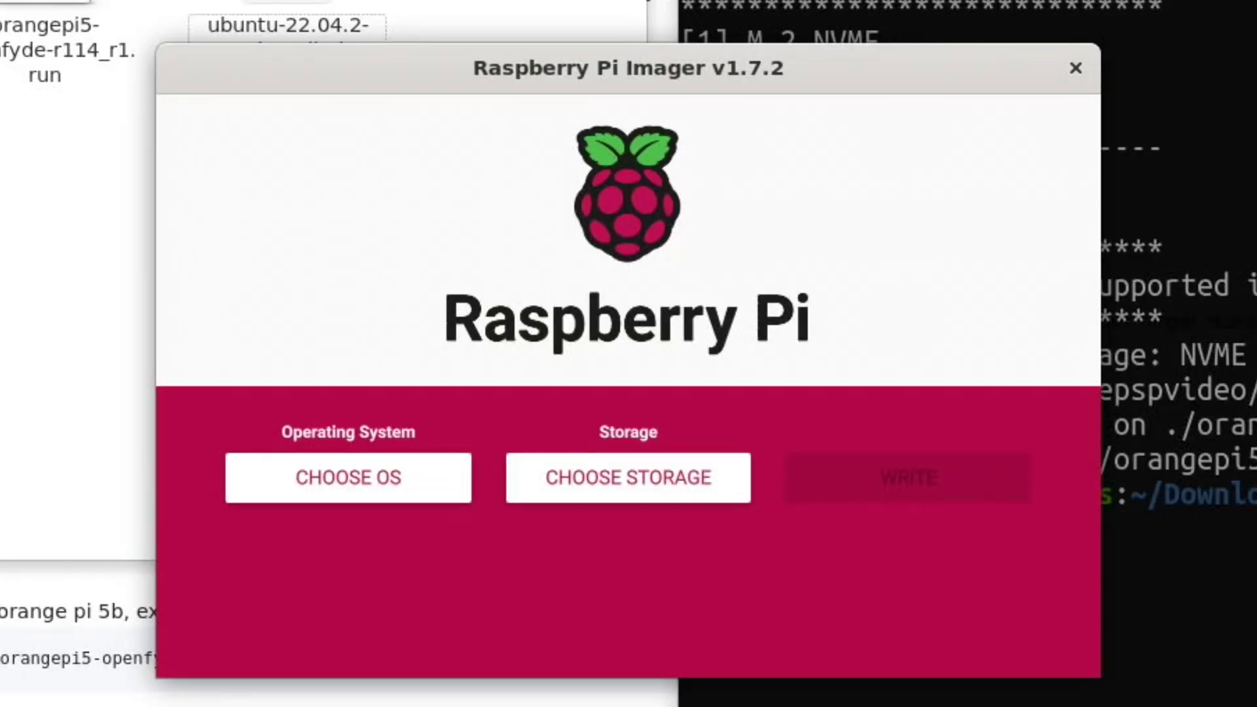
pyautogui.click(339, 477)
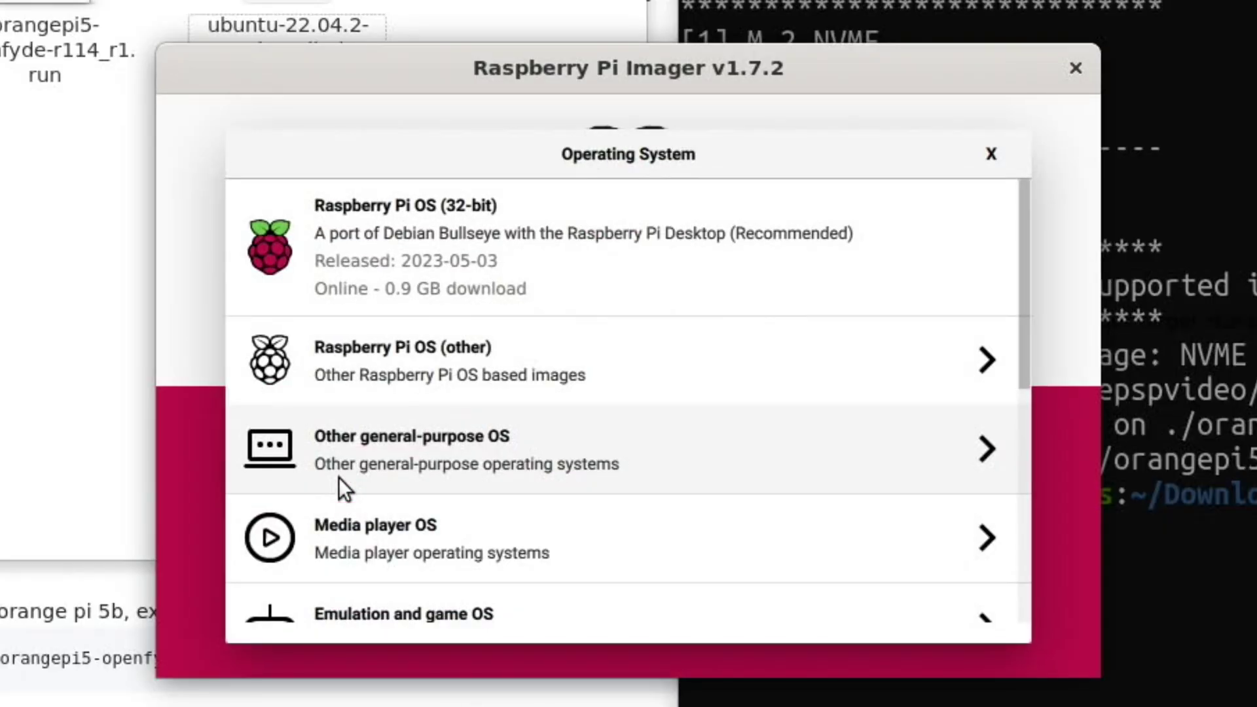
pyautogui.scroll(-5, 339, 478)
pyautogui.click(367, 583)
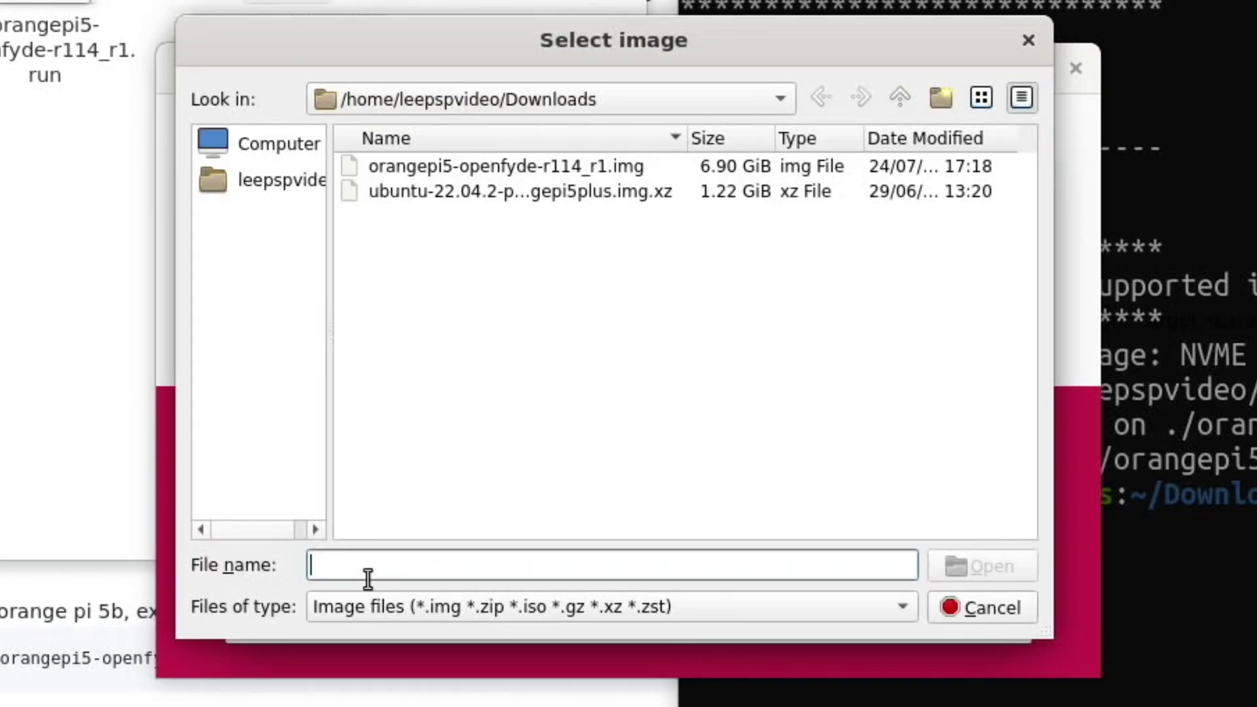
pyautogui.click(430, 166)
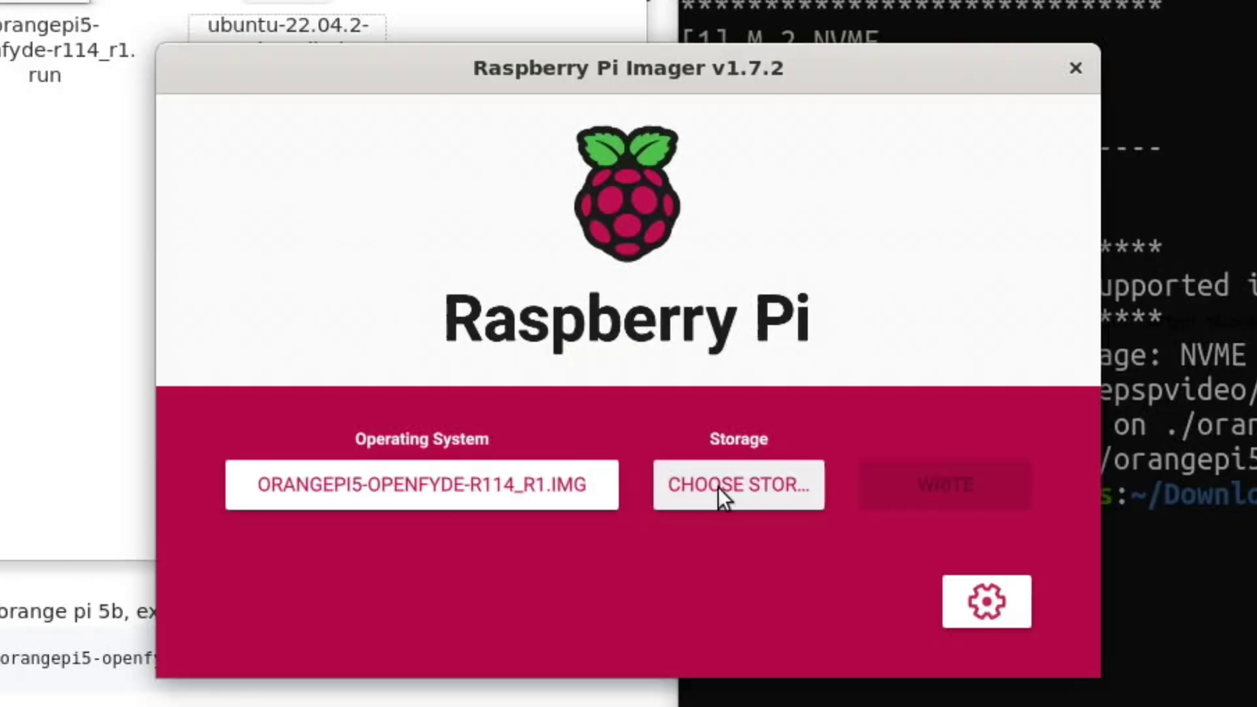
# - Write the image to the Realtek 256.1 GB drive, confirming the erase
pyautogui.click(718, 487)
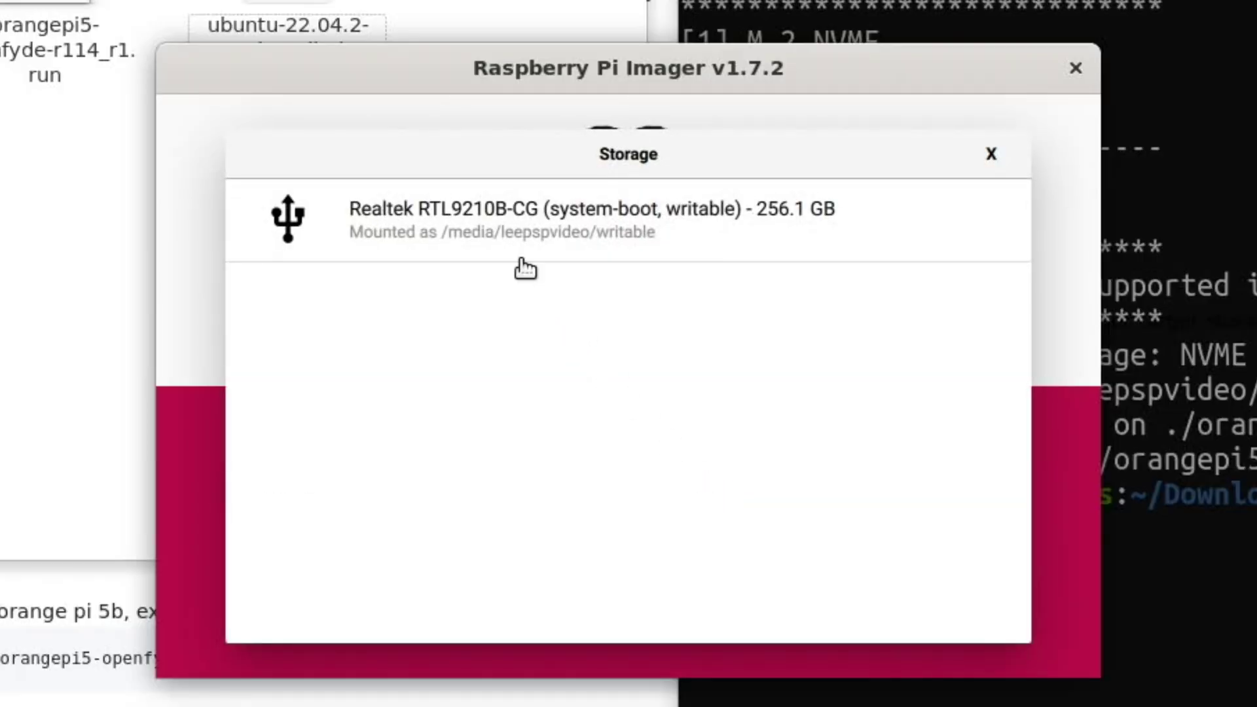
pyautogui.click(492, 234)
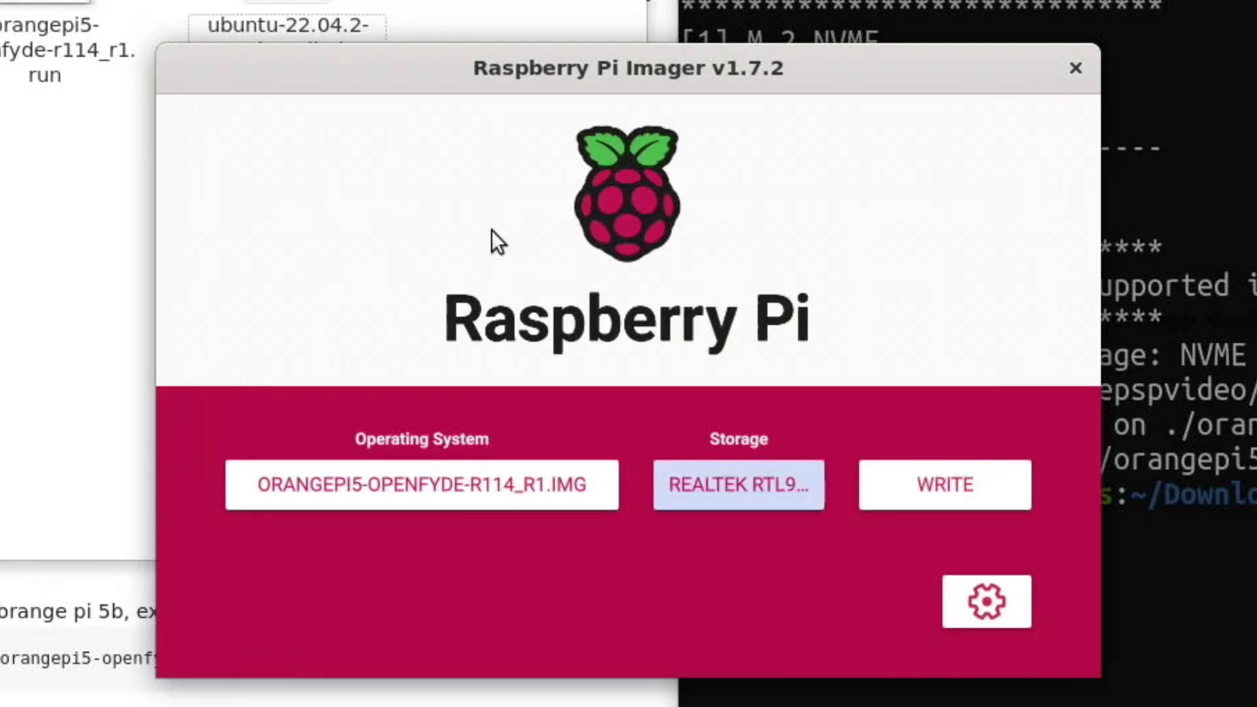
pyautogui.click(927, 478)
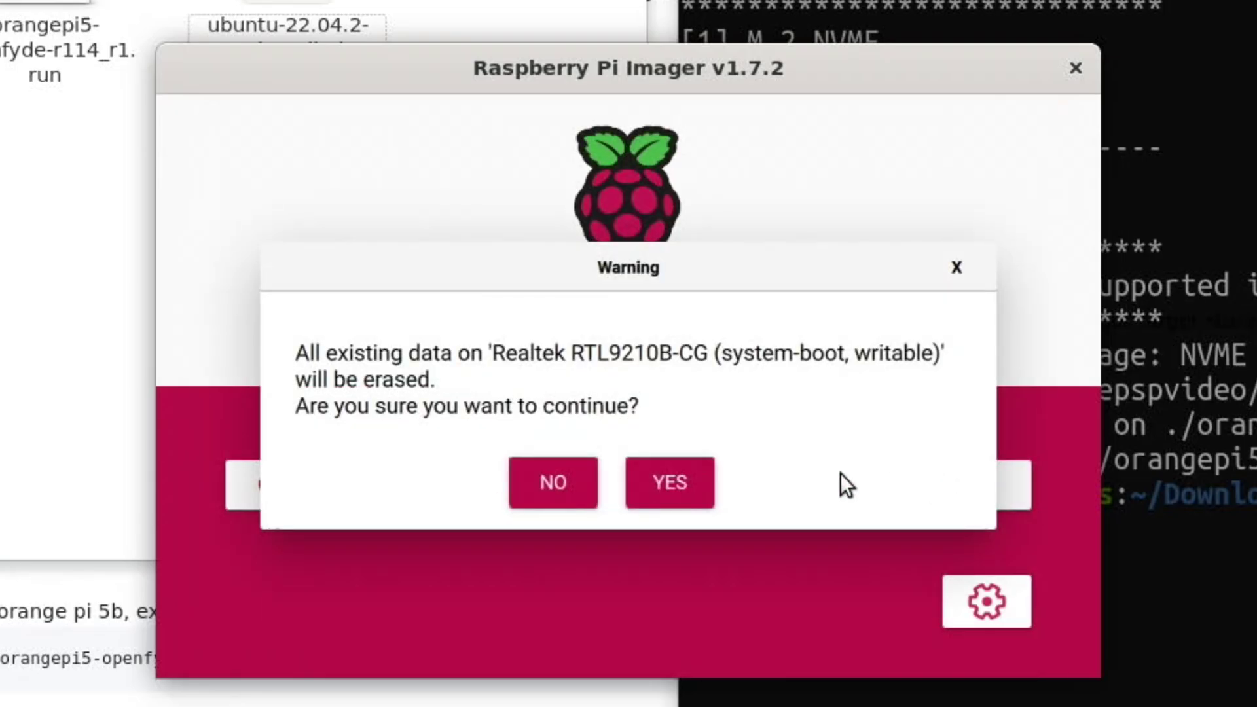
pyautogui.click(674, 477)
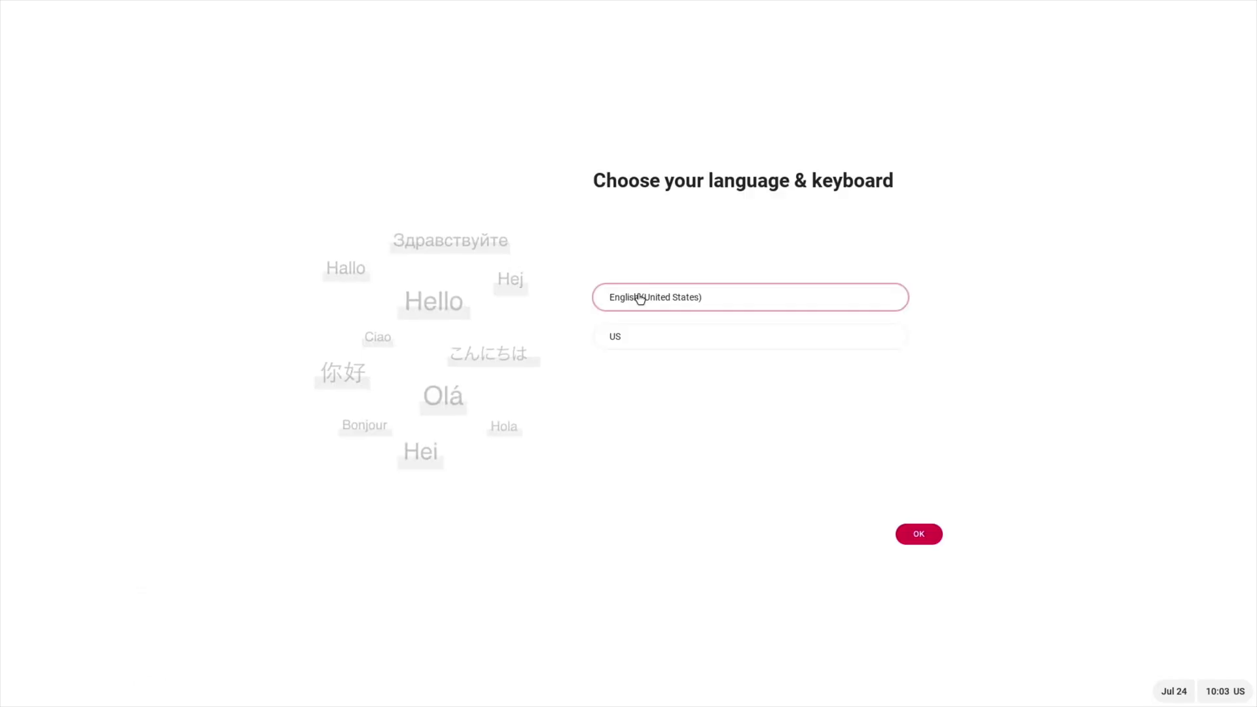
# - Choose English (United Kingdom), get started, and continue with Try it first from USB
pyautogui.click(640, 298)
pyautogui.click(675, 643)
pyautogui.click(908, 535)
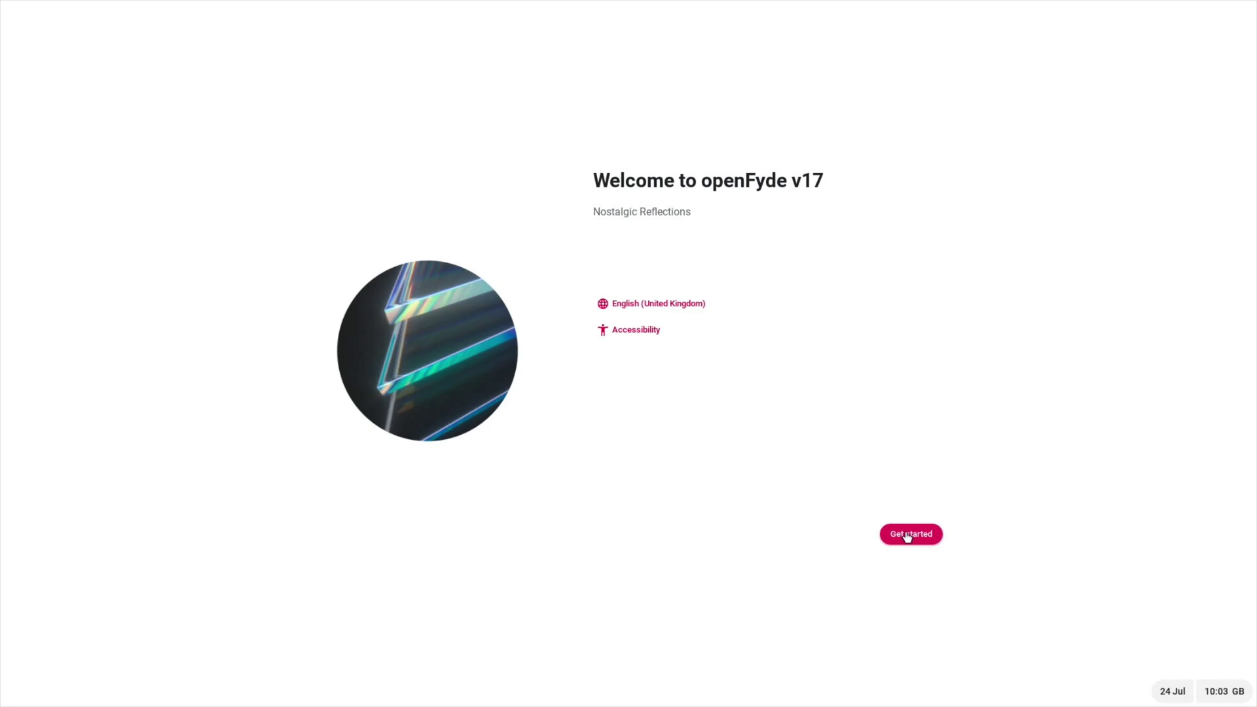
pyautogui.click(908, 535)
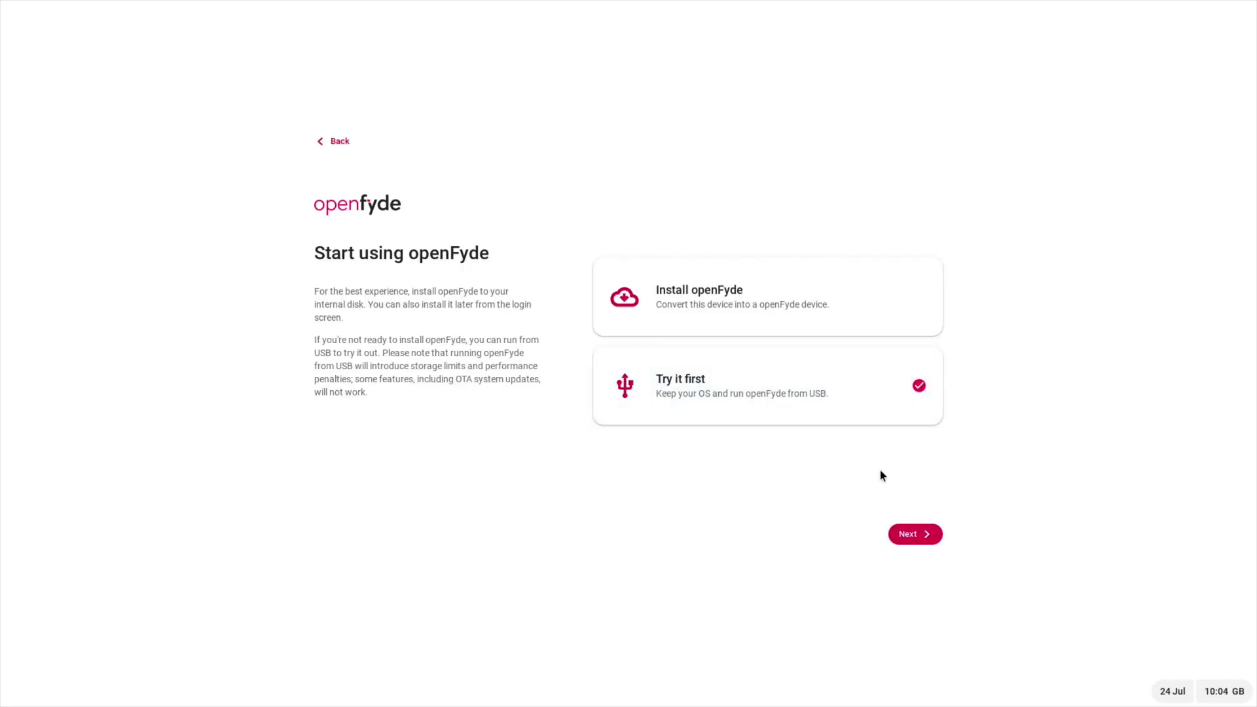
pyautogui.click(910, 536)
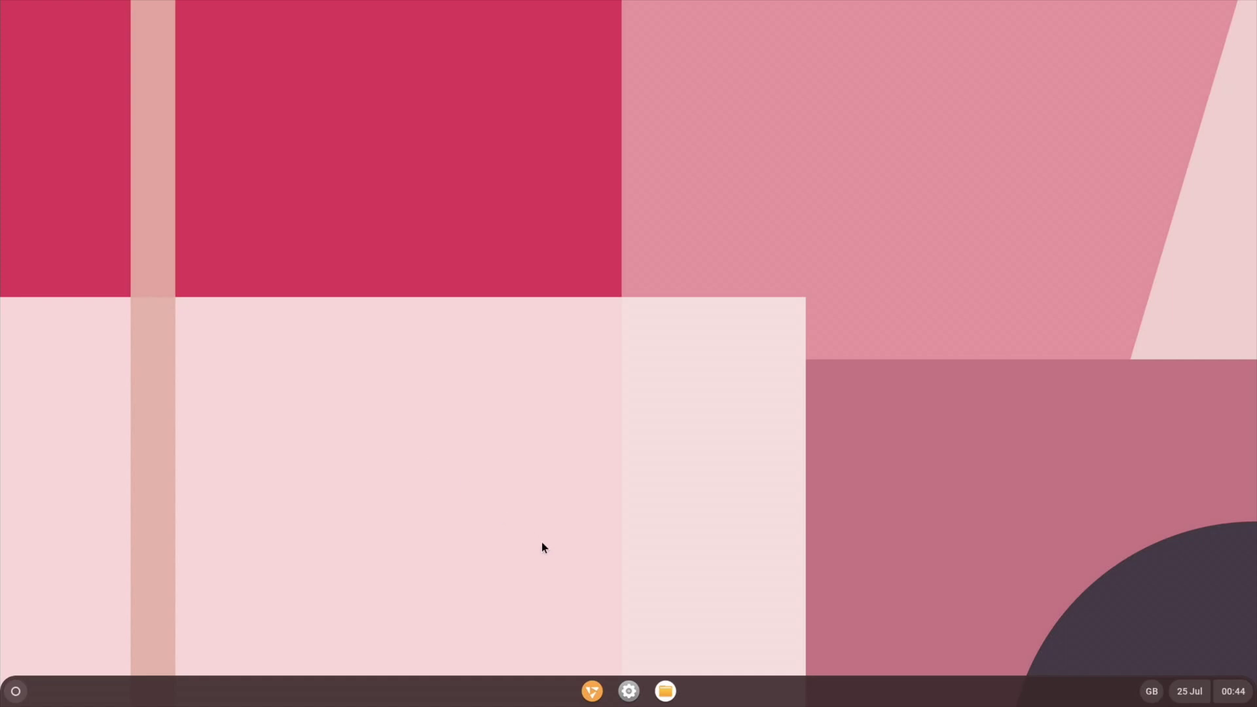
# - Set the red-sky snowy mountain photo from Landscapes as wallpaper and close the picker
pyautogui.rightClick(522, 437)
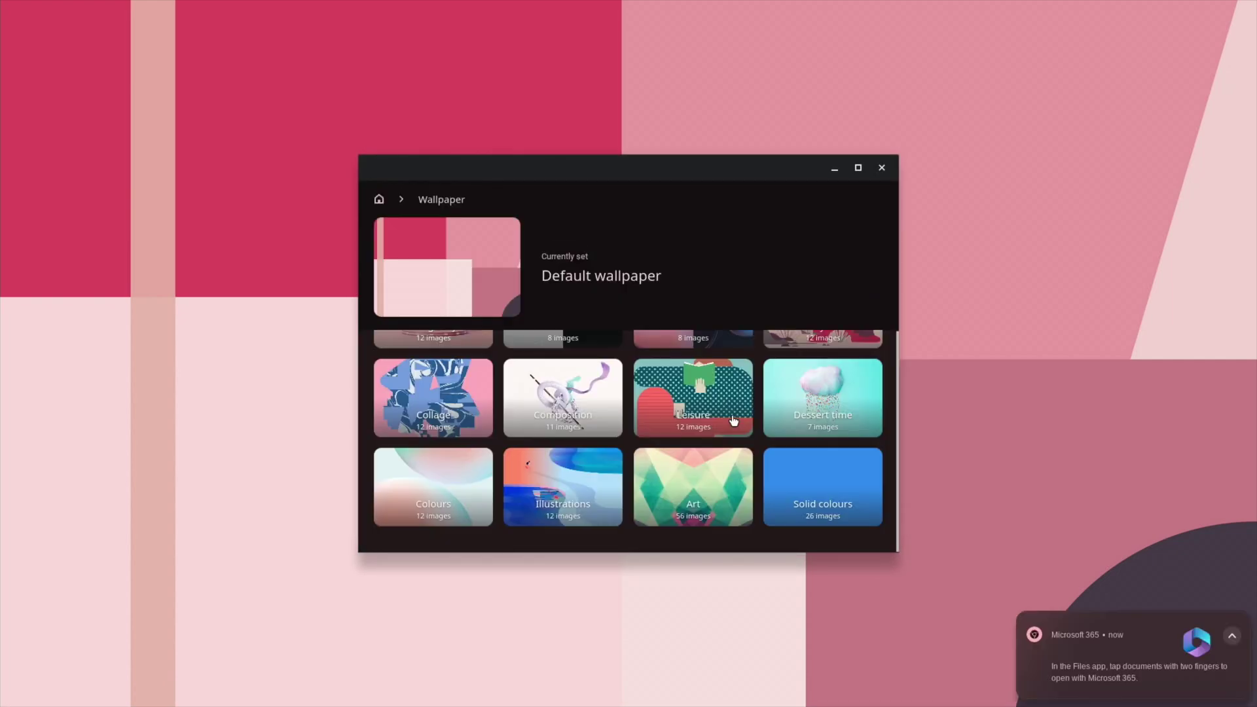
pyautogui.click(822, 392)
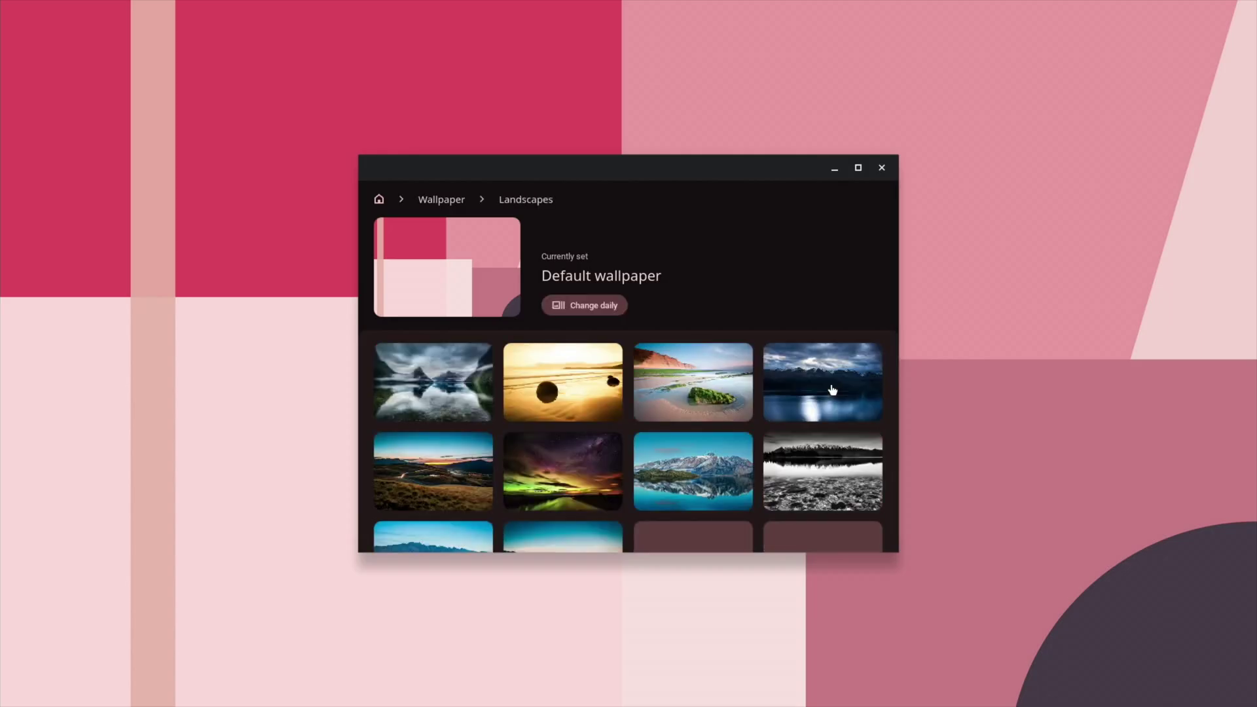
pyautogui.scroll(-5, 686, 444)
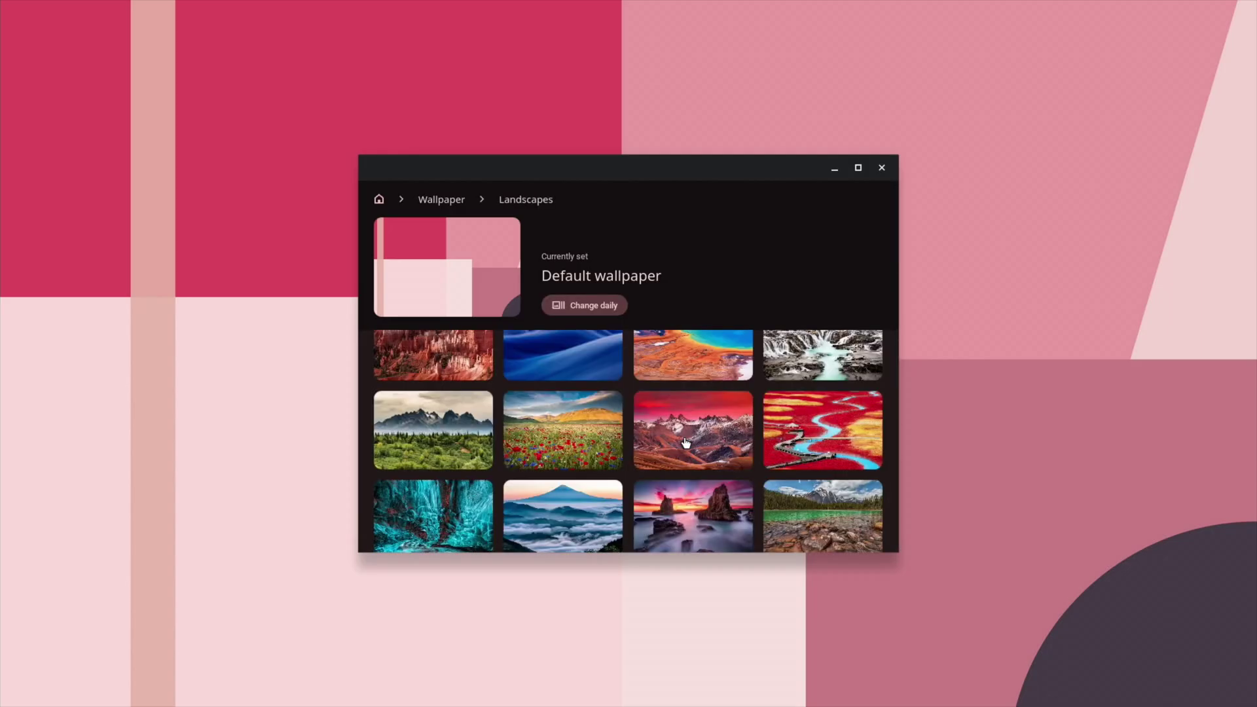
pyautogui.click(686, 444)
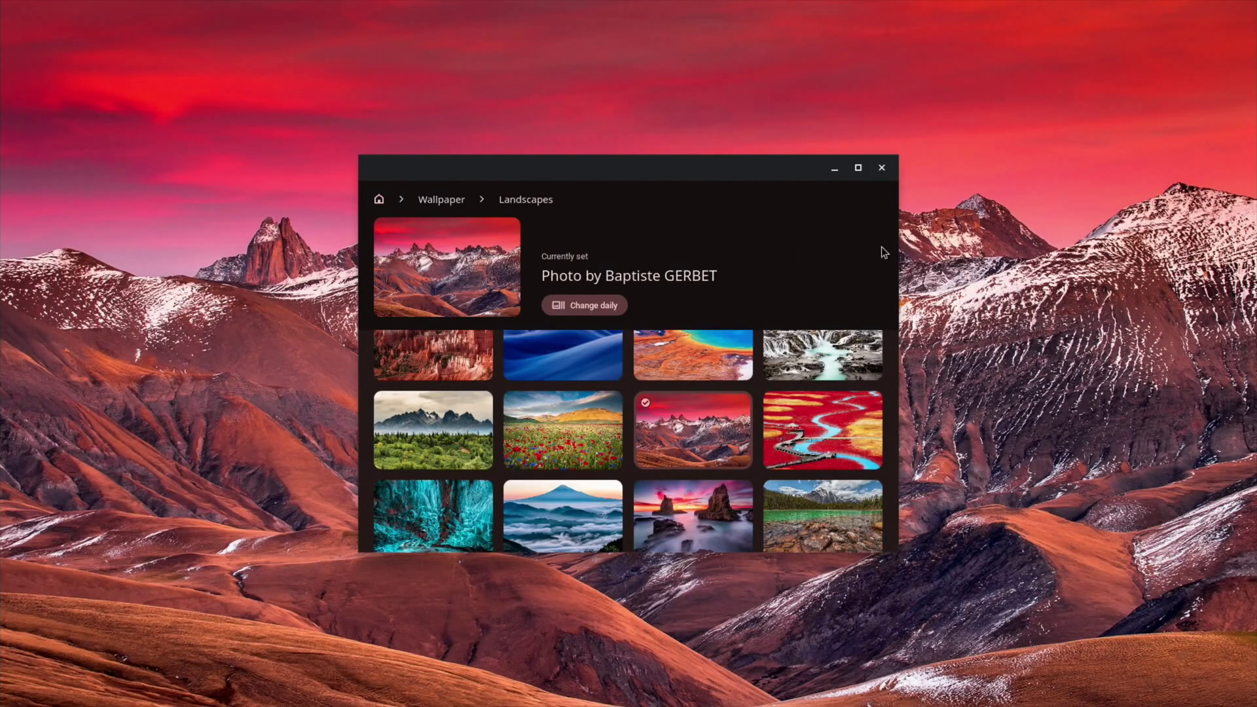
pyautogui.click(882, 169)
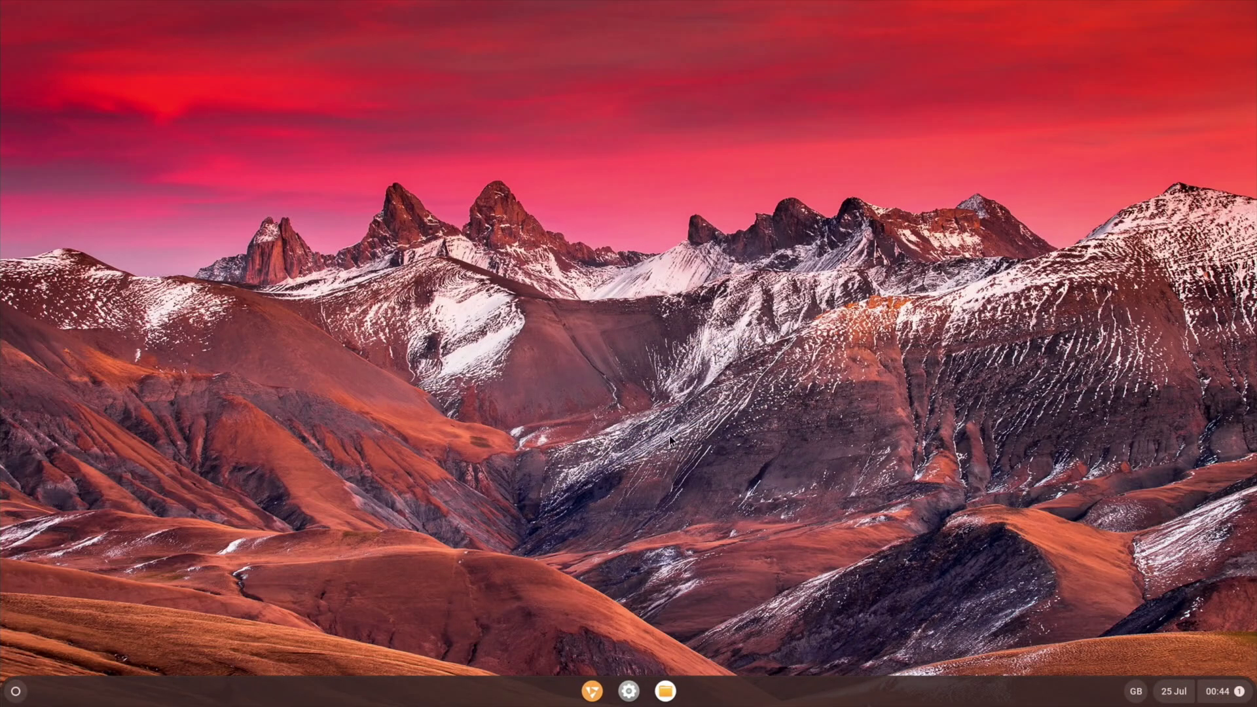
# - Launch Chromium and close the Office support page tab
pyautogui.click(592, 689)
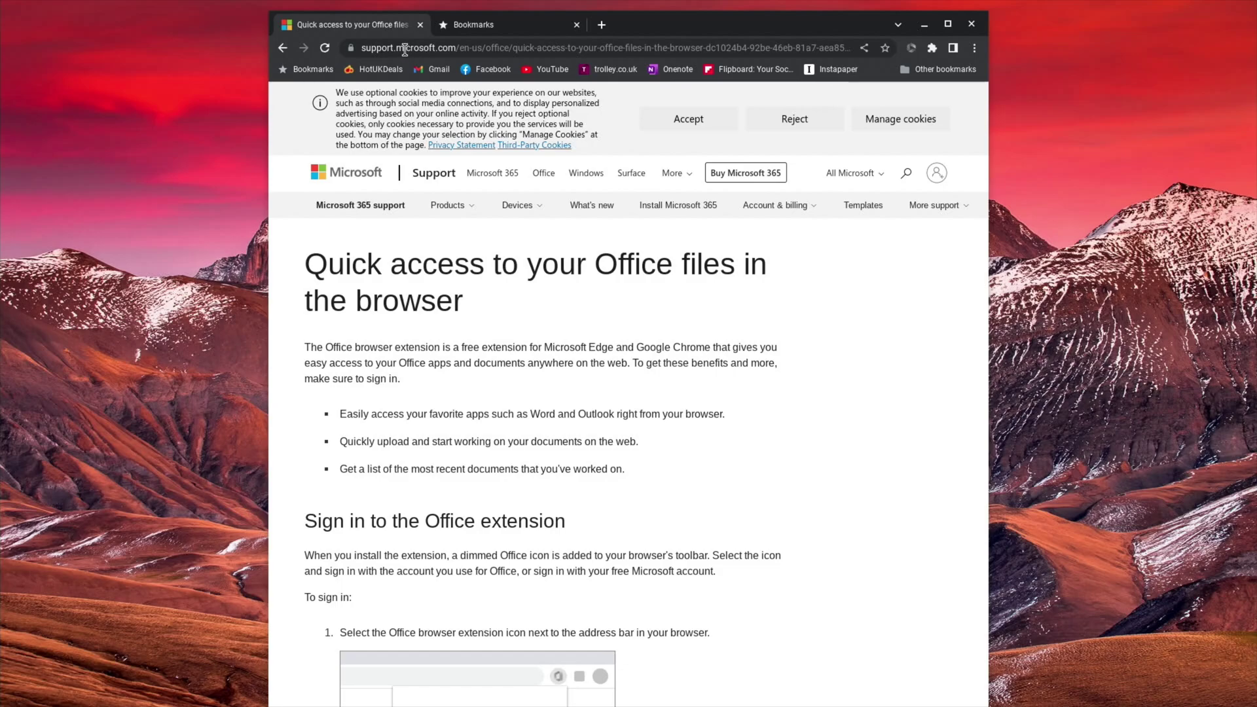
pyautogui.hotkey('ctrl', 'Tab')
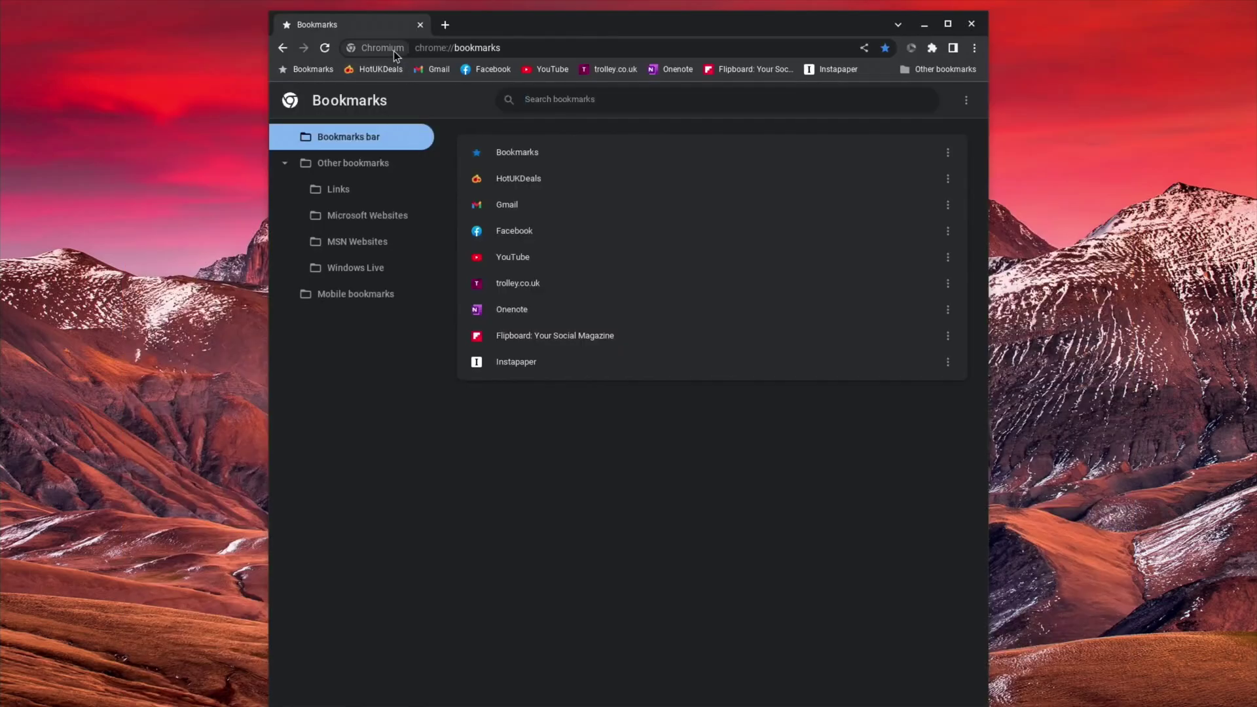
pyautogui.click(395, 50)
# - Load chrome://gpu/ to review hardware acceleration status, then enter 'aptoide' in the address bar
pyautogui.click(439, 50)
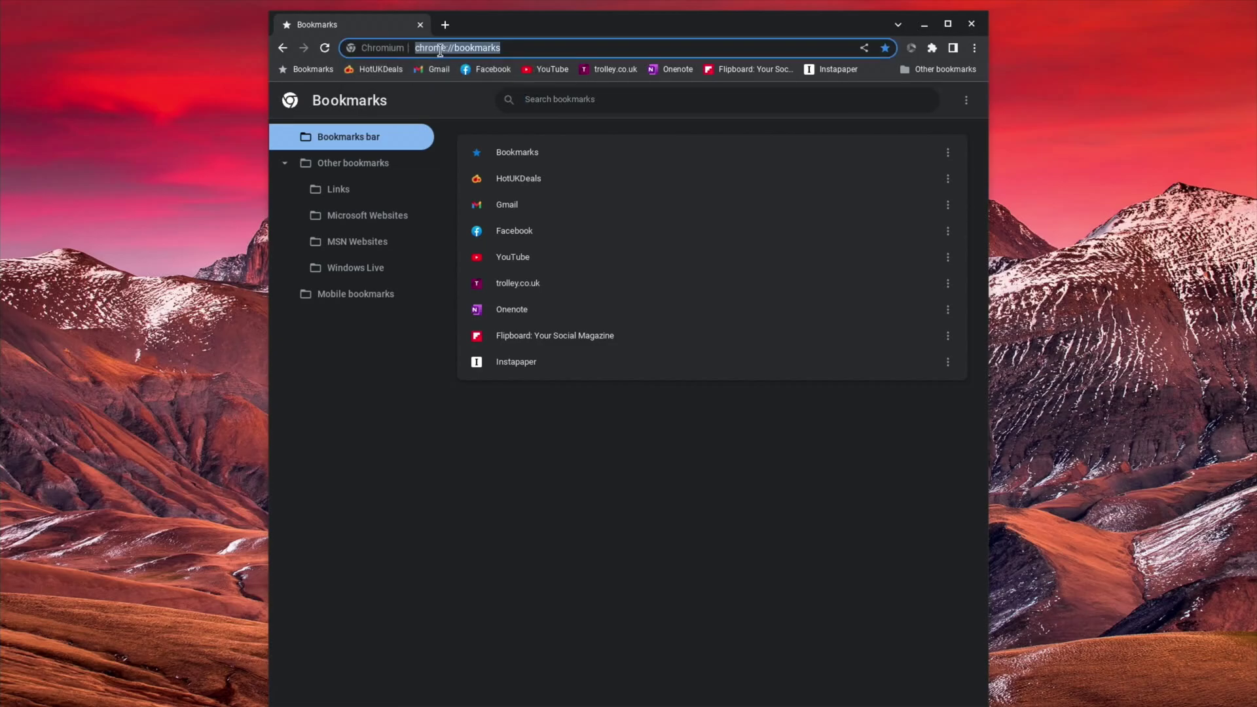
pyautogui.rightClick(439, 51)
pyautogui.click(486, 153)
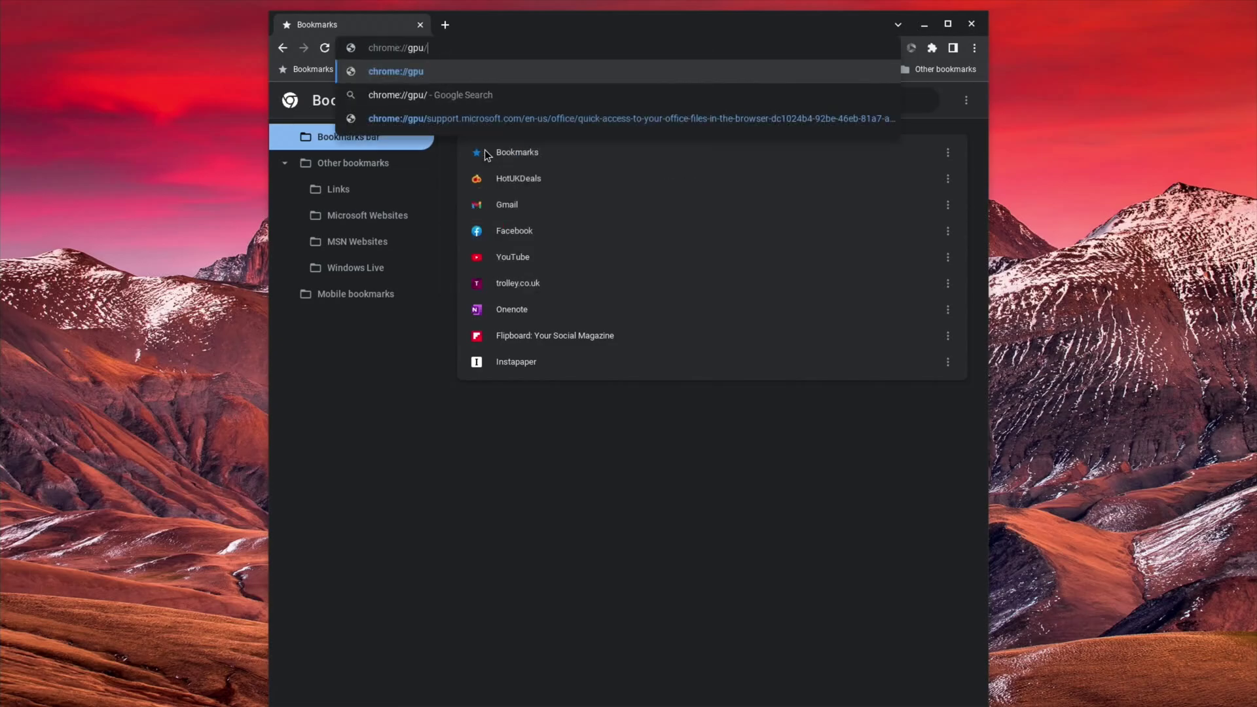
pyautogui.press('Return')
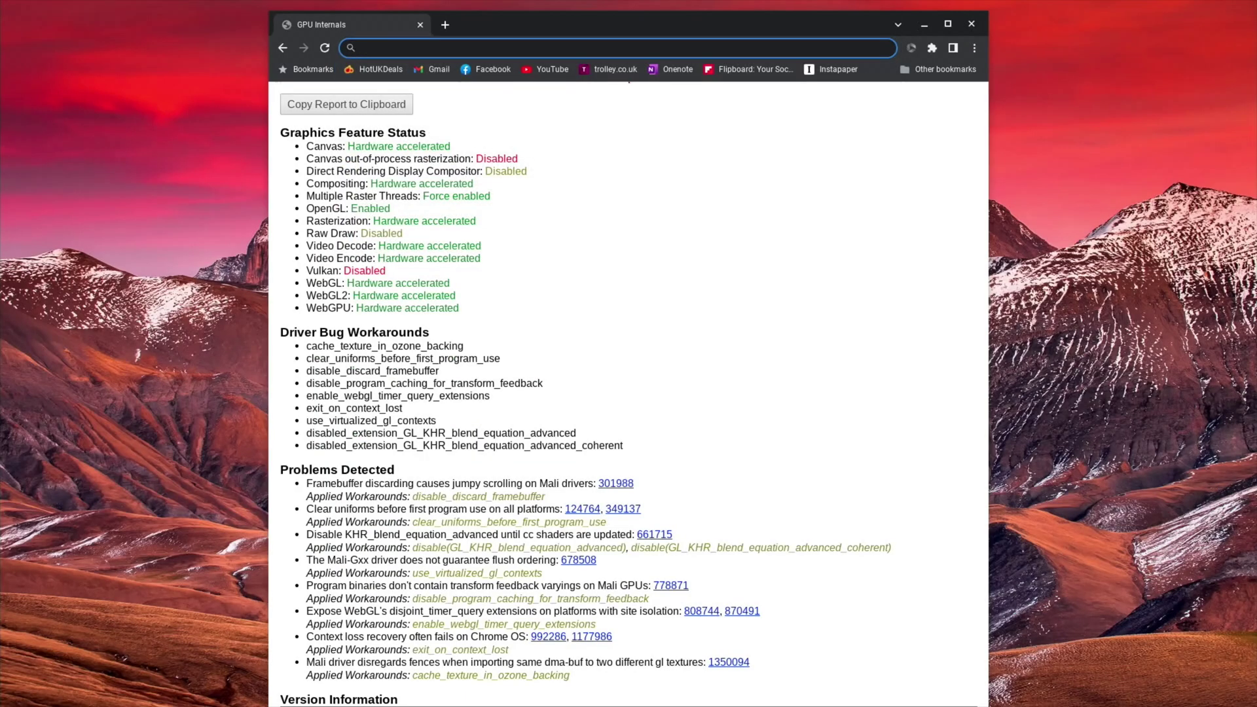
pyautogui.write('aptoide')
# - Search Google for aptoide and download aptoide-latest.apk from en.aptoide.com into Downloads
pyautogui.press('Return')
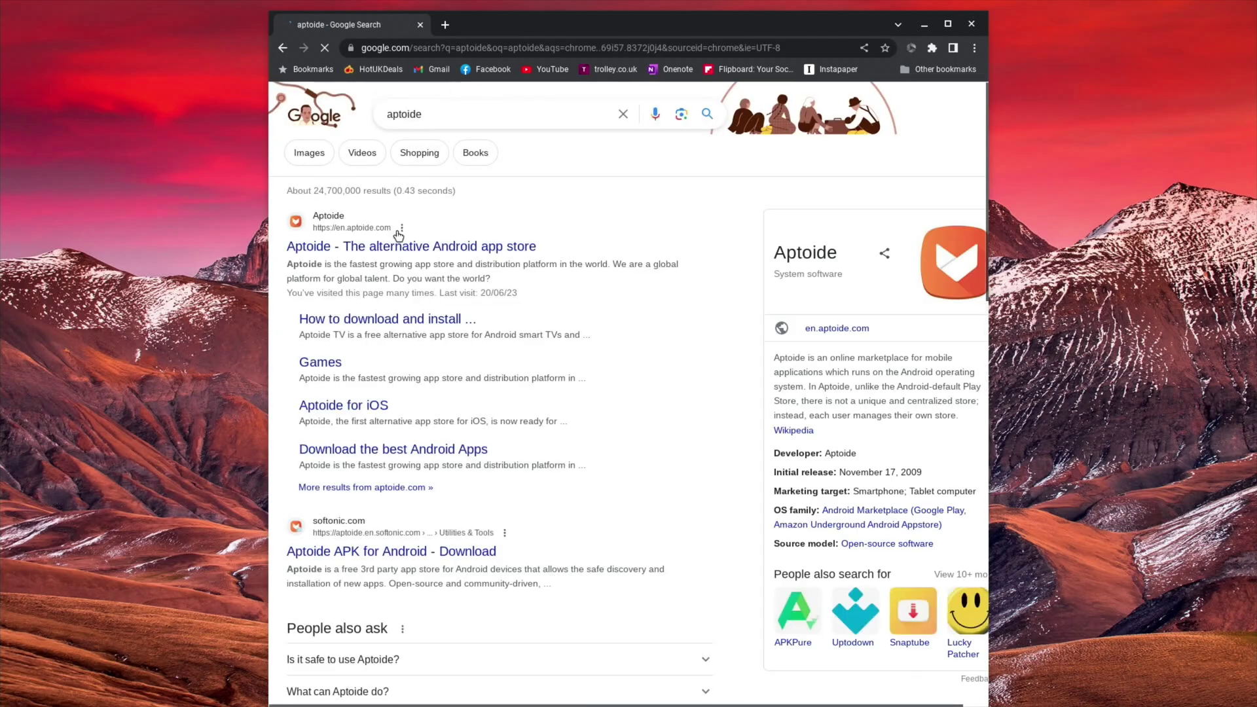
pyautogui.click(374, 248)
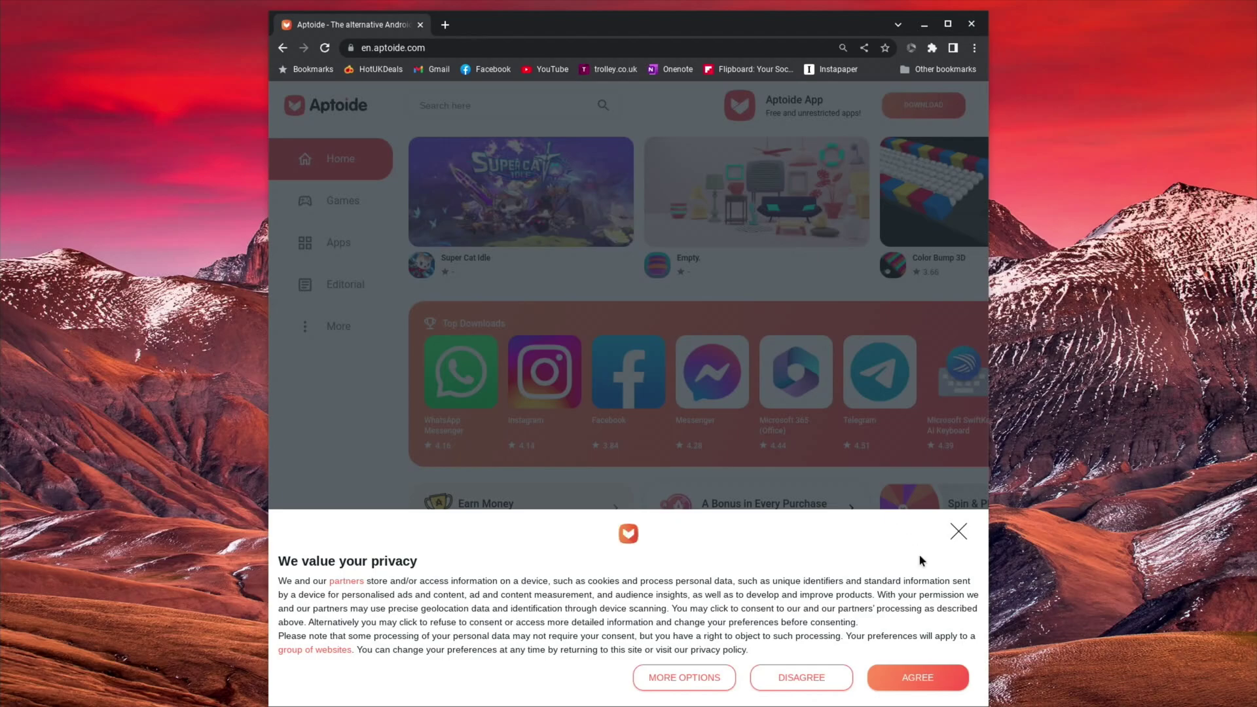
pyautogui.click(918, 676)
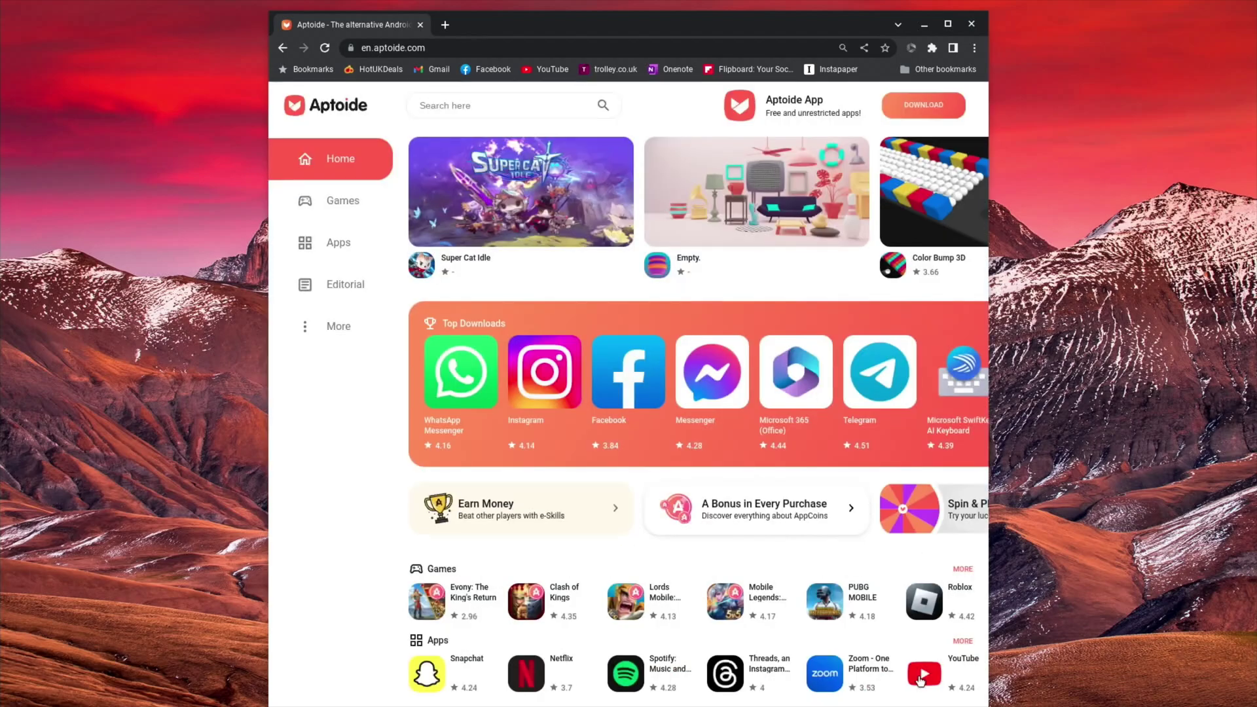
pyautogui.click(923, 105)
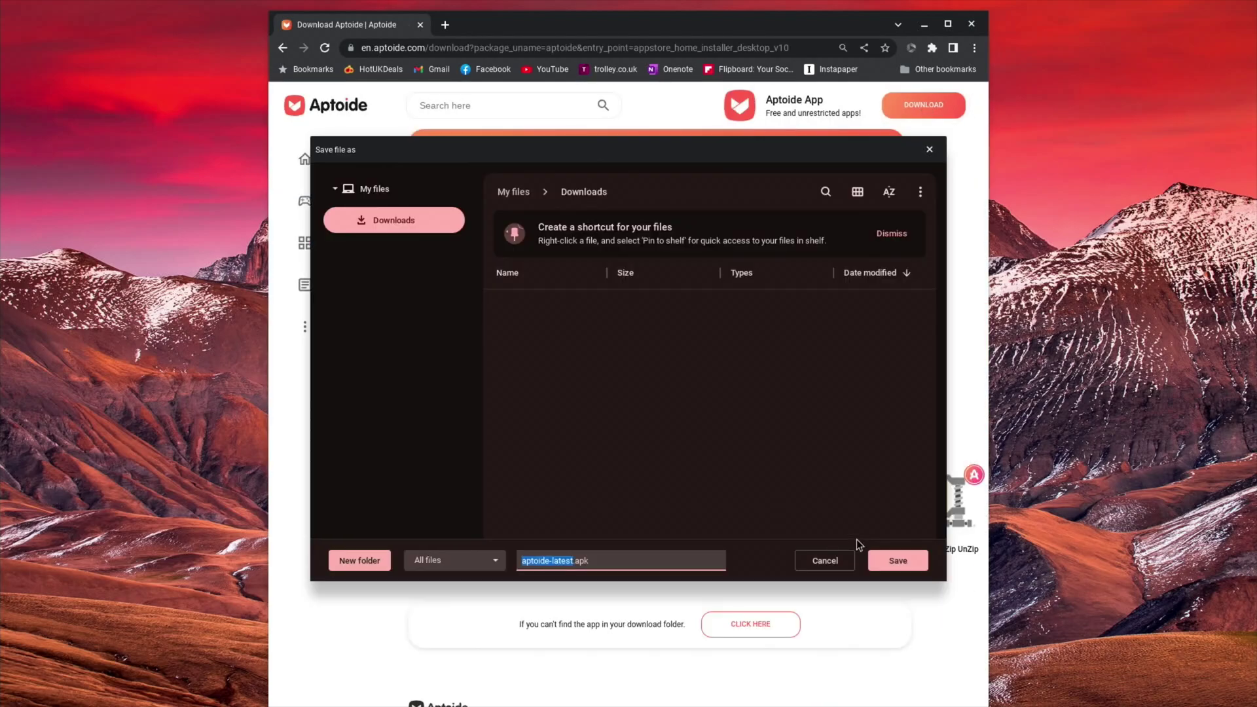
pyautogui.click(892, 562)
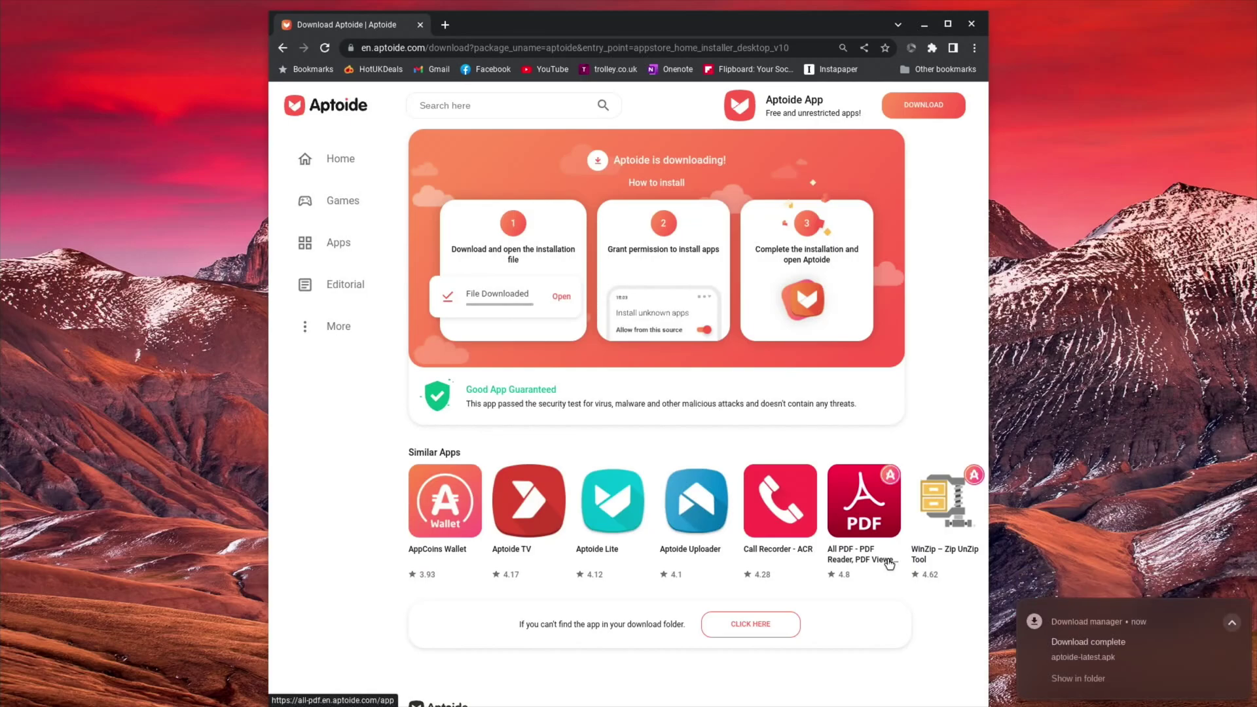
# - Locate aptoide-latest.apk in Downloads and install the Aptoide app from it
pyautogui.click(1087, 679)
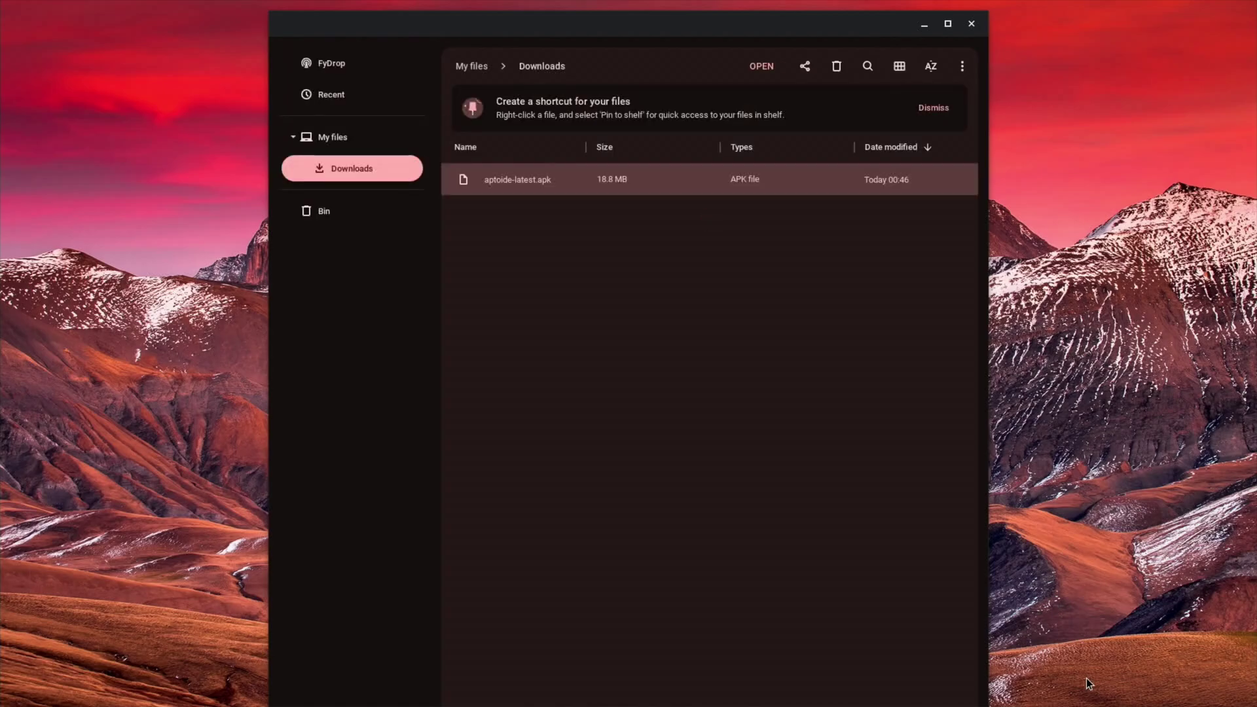
pyautogui.doubleClick(513, 186)
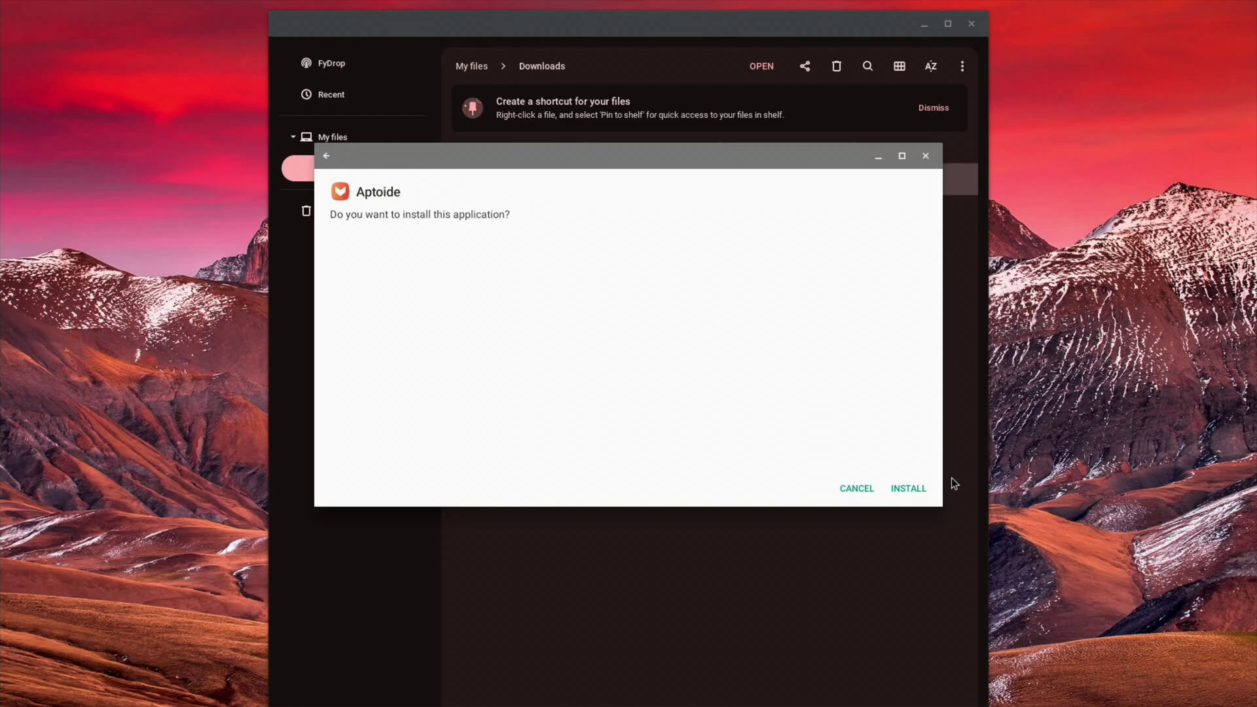
pyautogui.click(916, 493)
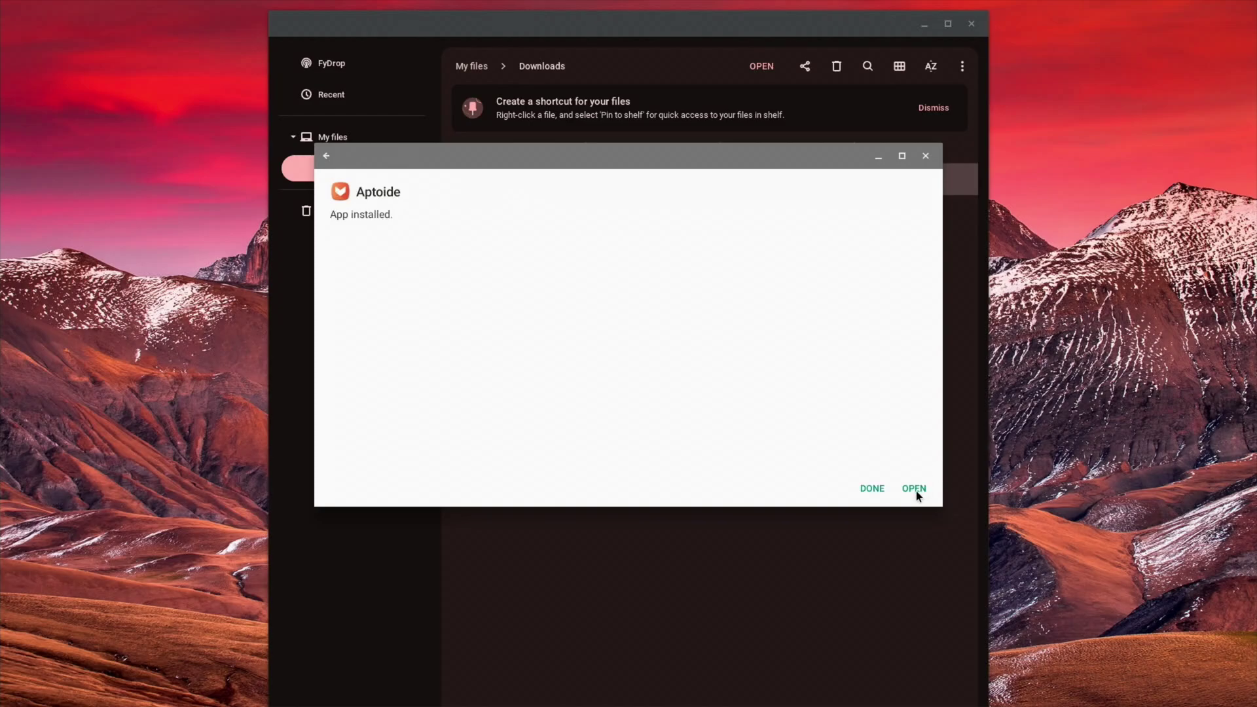
# - Launch Aptoide, maximize its window, then close the app
pyautogui.click(913, 489)
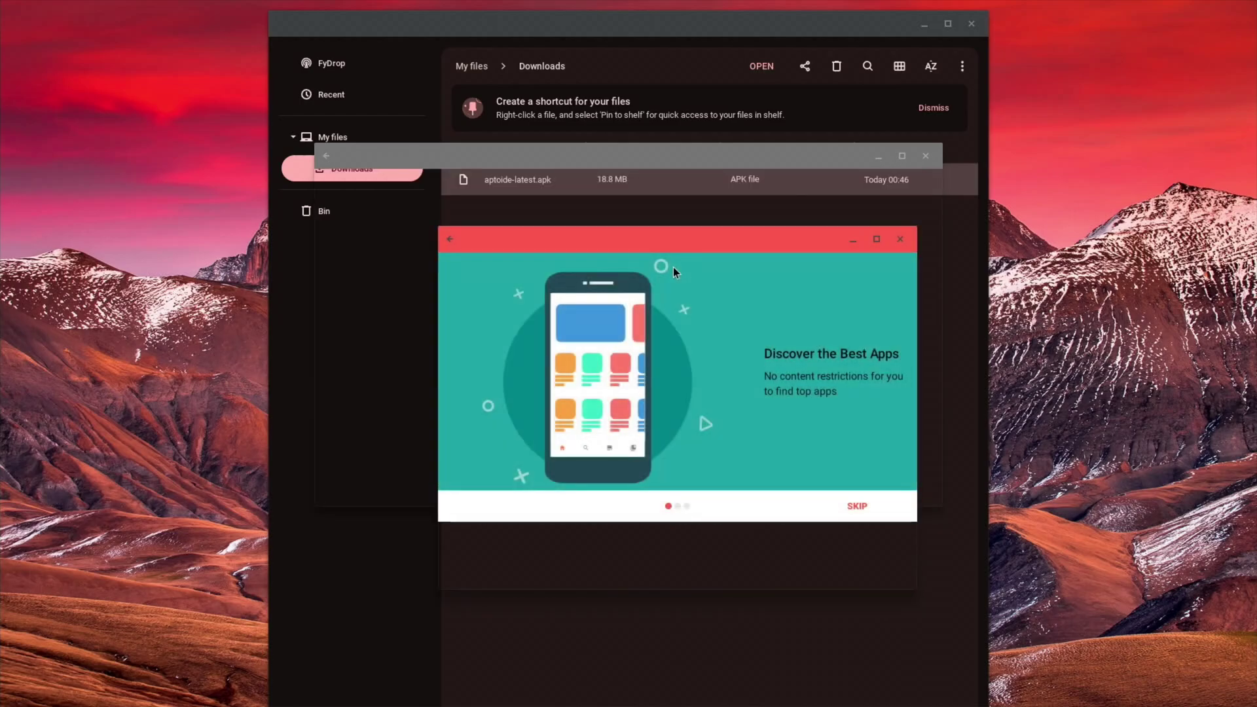
pyautogui.moveTo(613, 245); pyautogui.dragTo(225, 76)
pyautogui.click(488, 70)
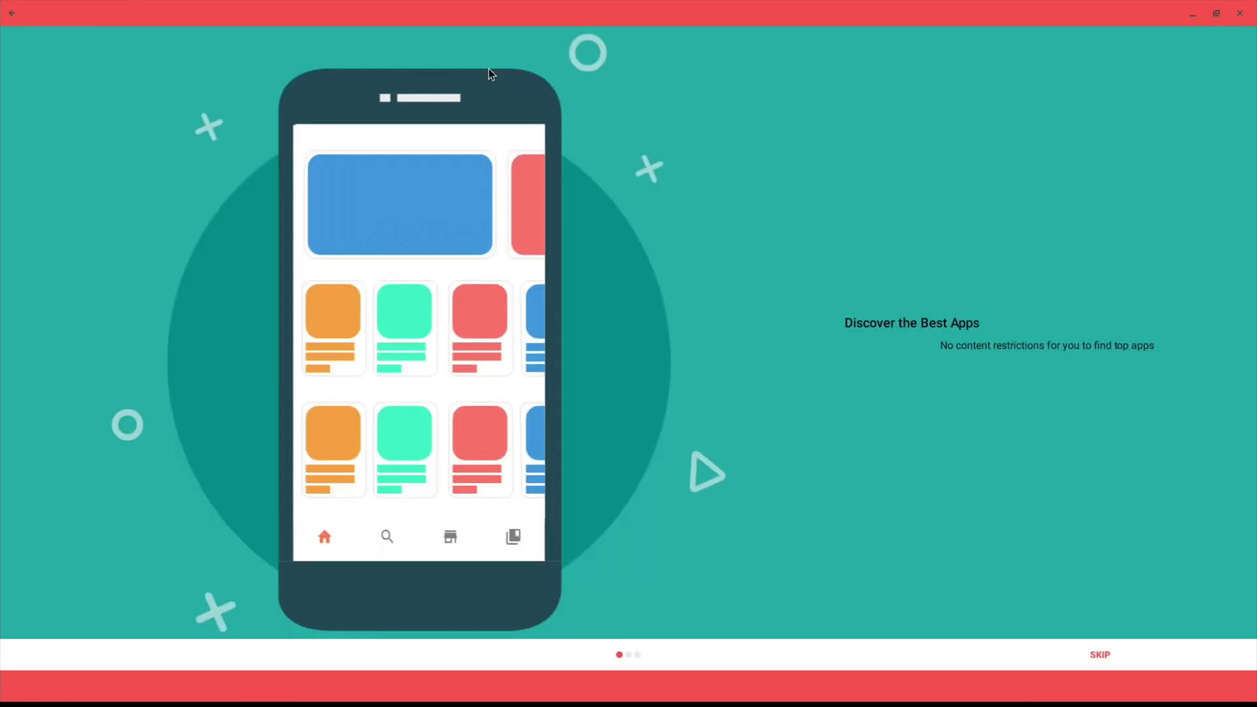
pyautogui.click(1242, 15)
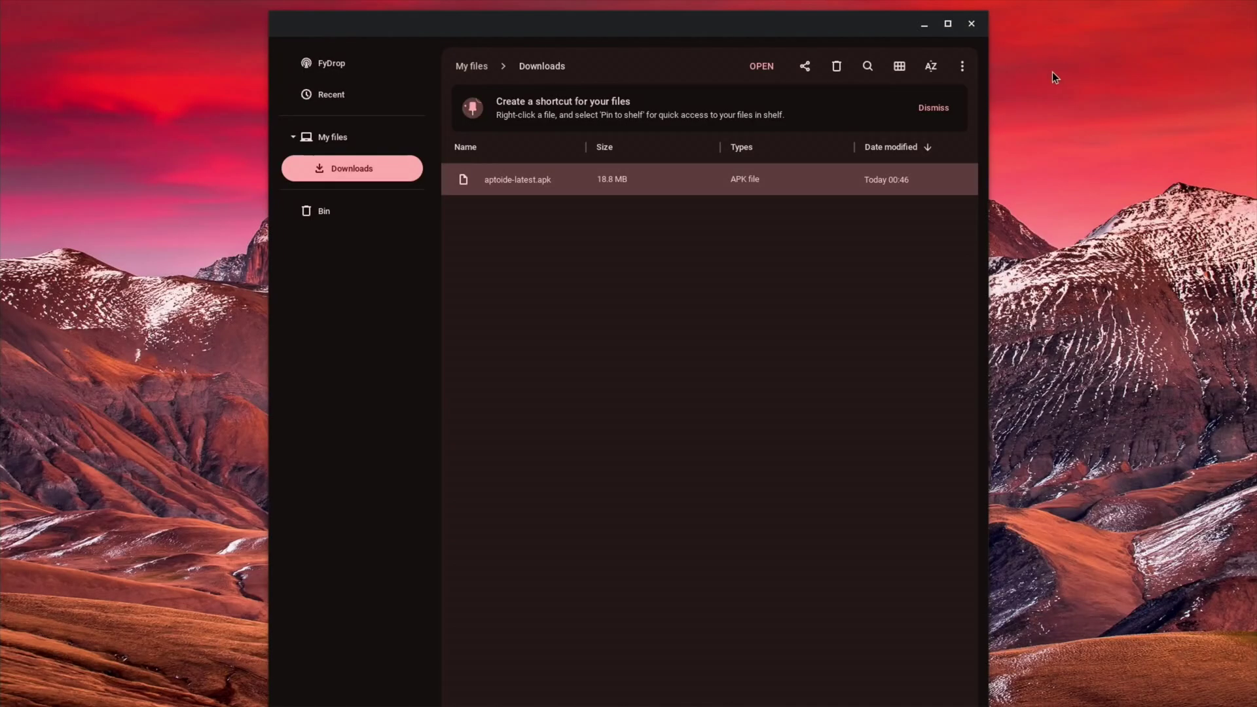
# - Close Files and open the YouTube, trolley.co.uk deals and Flipboard bookmarks in new tabs
pyautogui.click(971, 24)
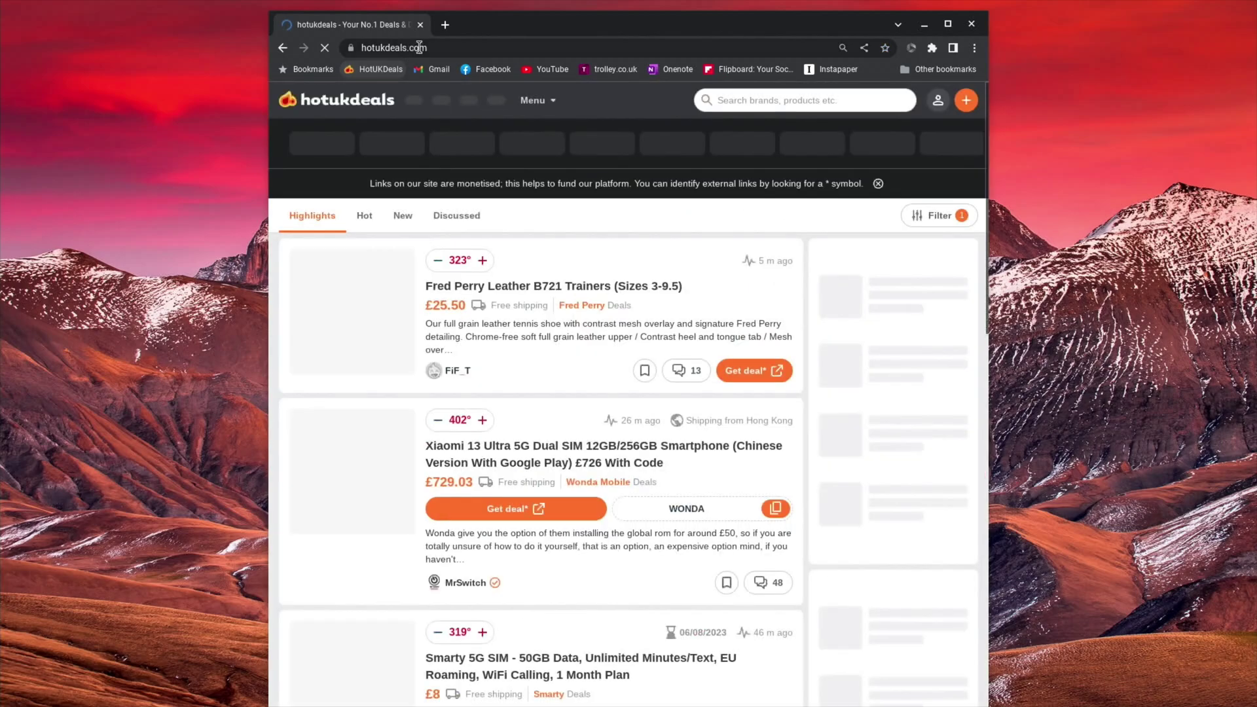
pyautogui.click(445, 26)
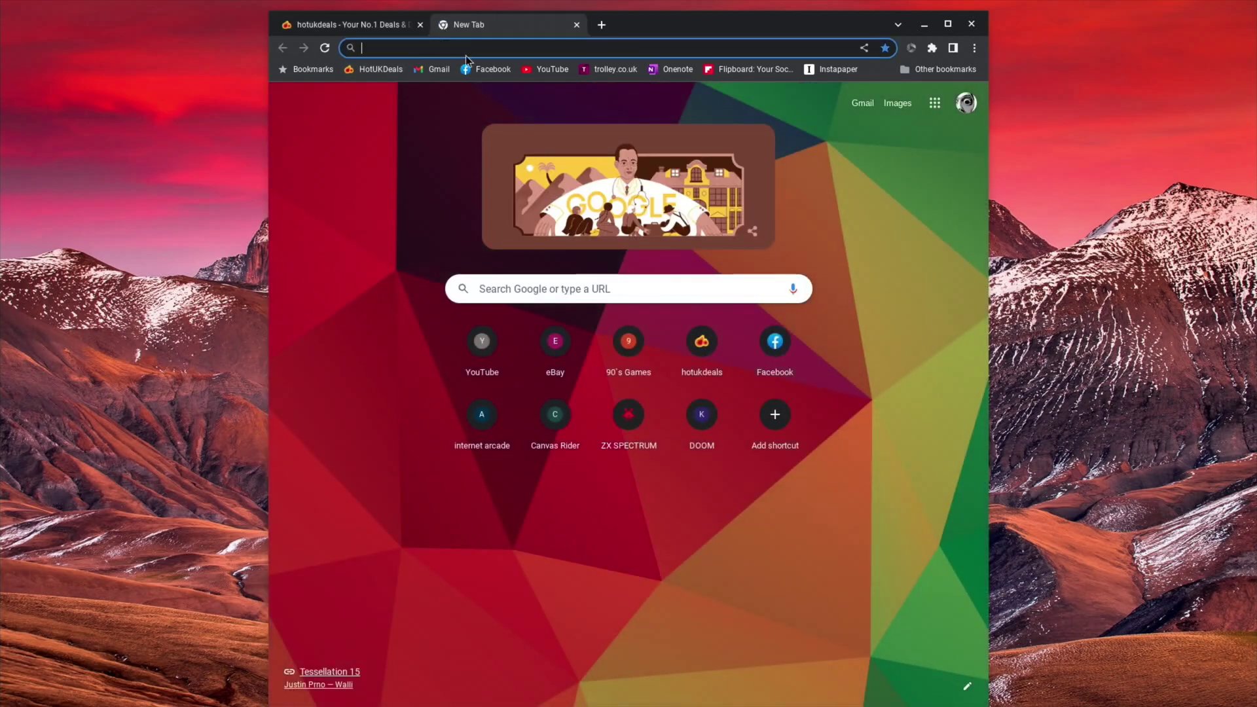
pyautogui.click(552, 71)
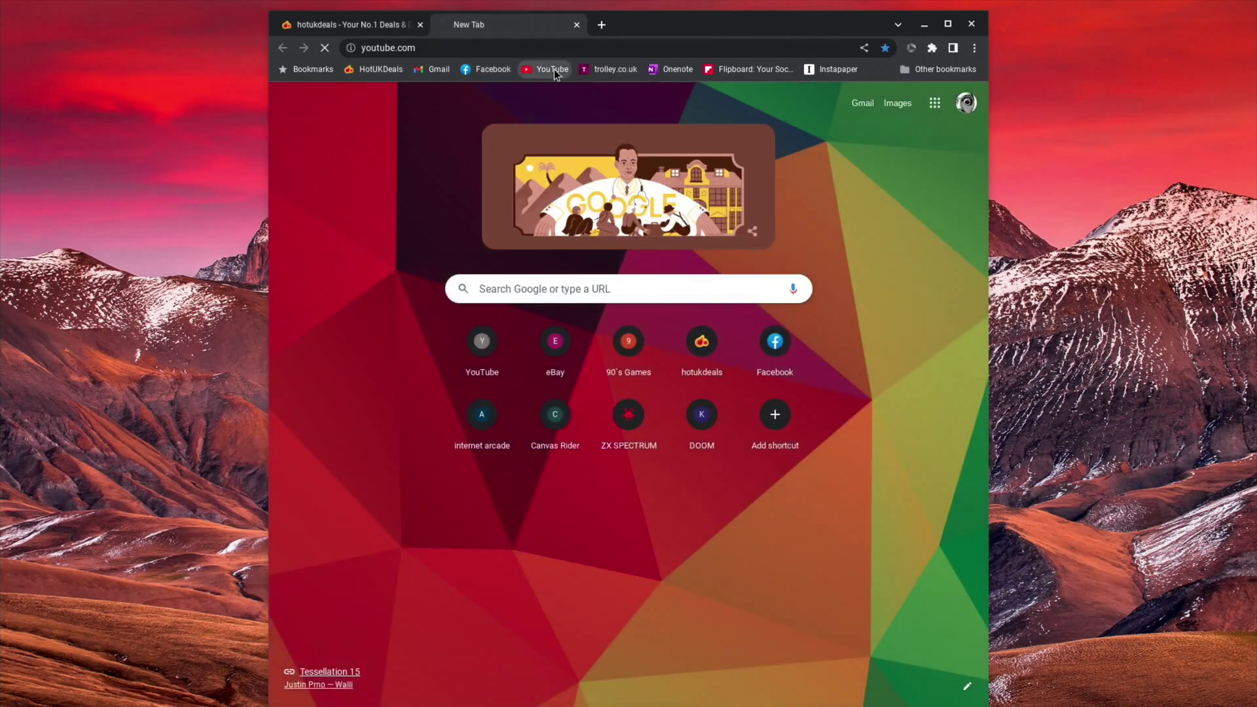
pyautogui.click(602, 24)
pyautogui.click(615, 71)
pyautogui.click(756, 27)
pyautogui.click(747, 69)
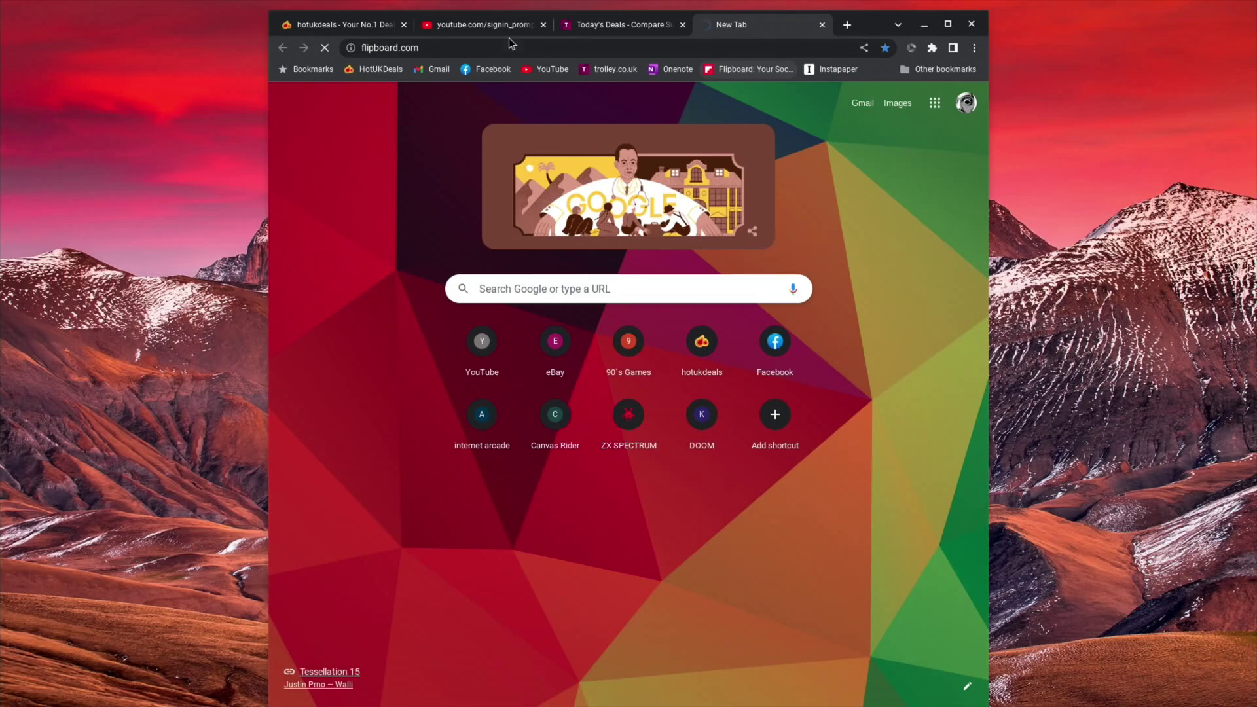
# - Return to the hotukdeals tab and accept all cookies
pyautogui.click(369, 31)
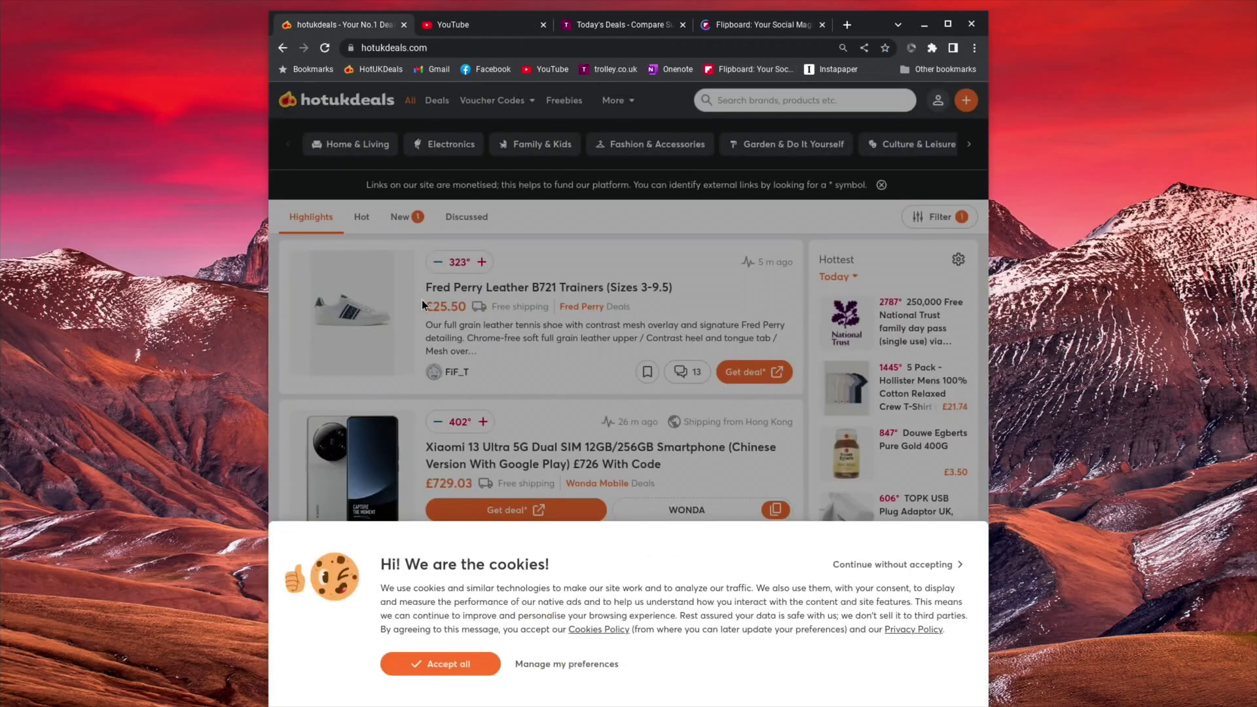
pyautogui.click(448, 655)
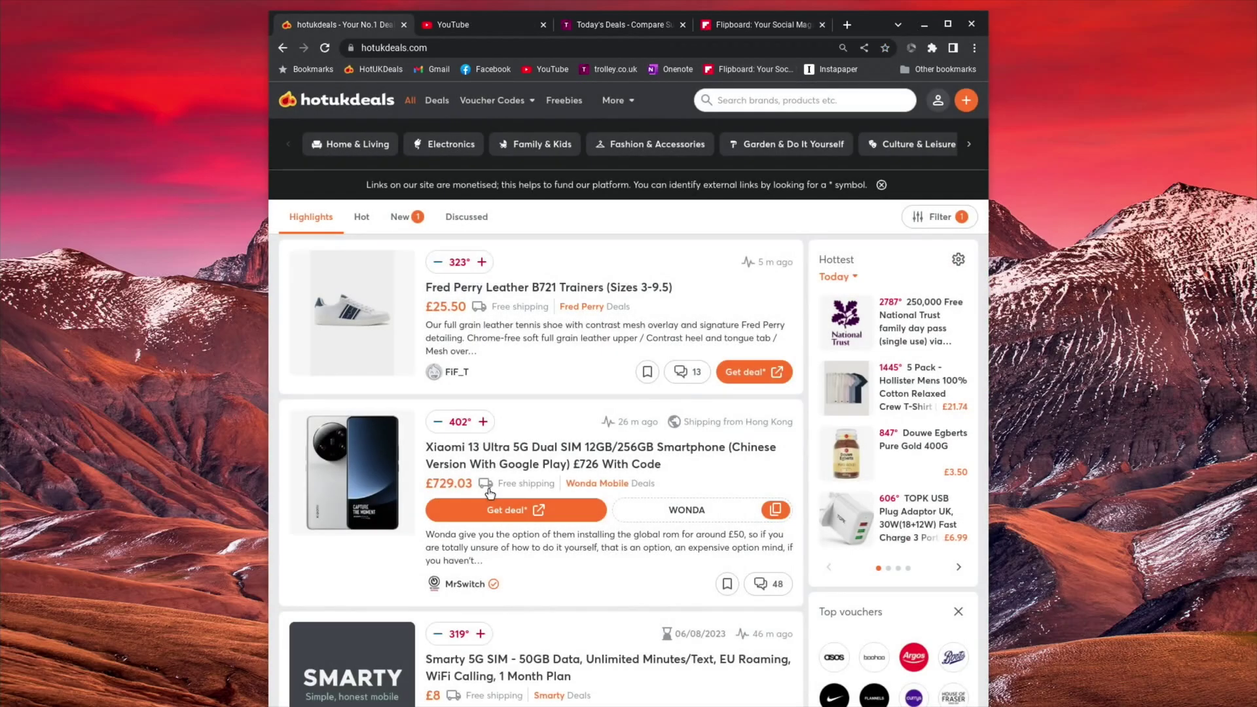
pyautogui.scroll(-20, 490, 492)
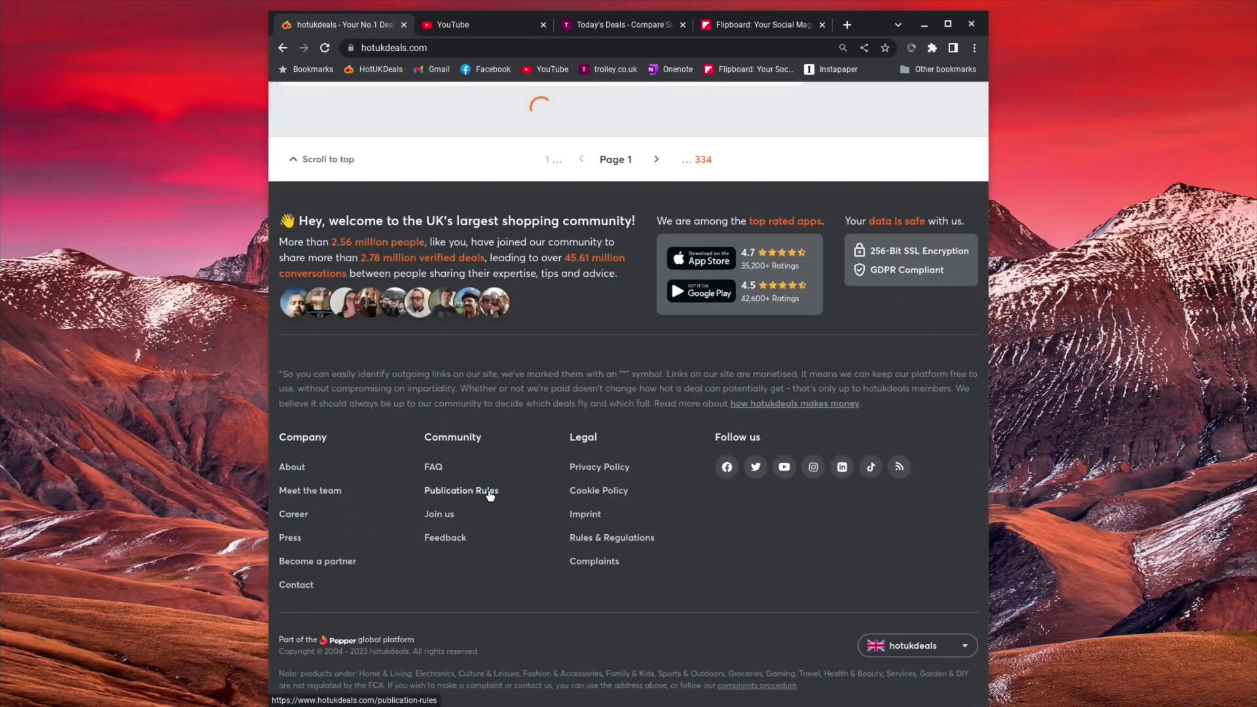
# - On the YouTube tab, continue with the first channel and search 'leepspvideo 4k hdr'
pyautogui.scroll(20, 489, 496)
pyautogui.click(474, 29)
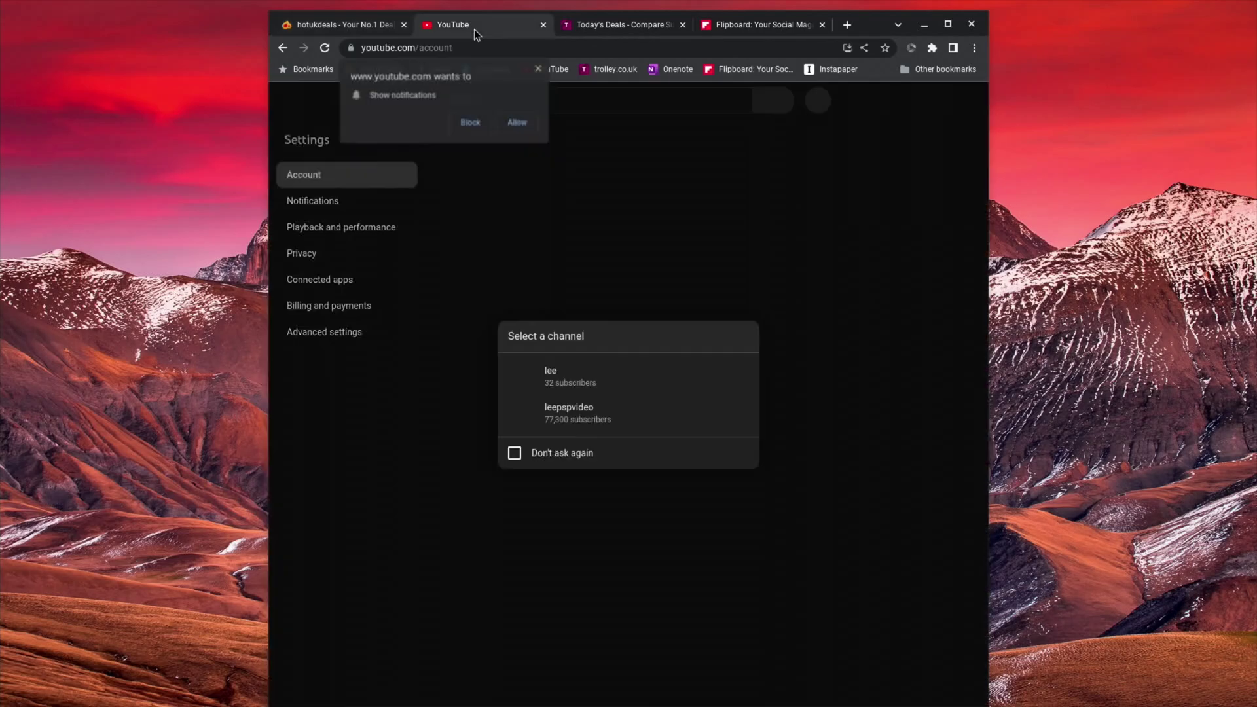
pyautogui.click(556, 377)
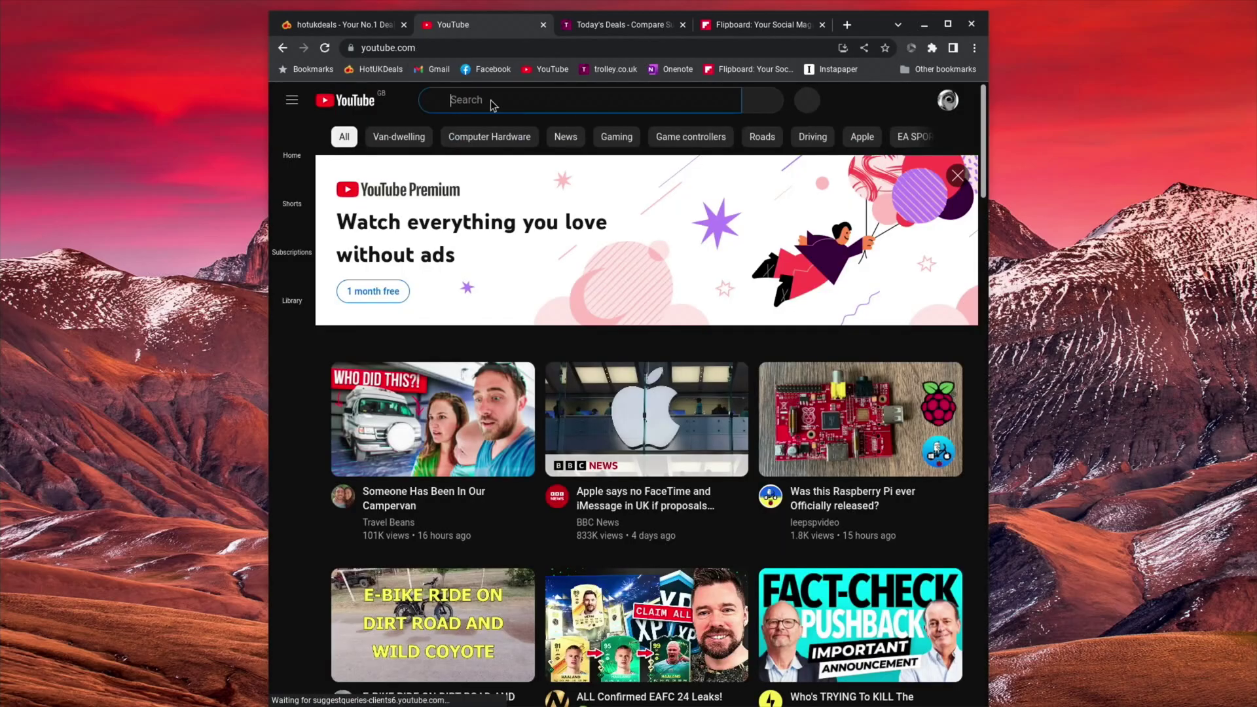
pyautogui.click(491, 100)
pyautogui.write('leepsp')
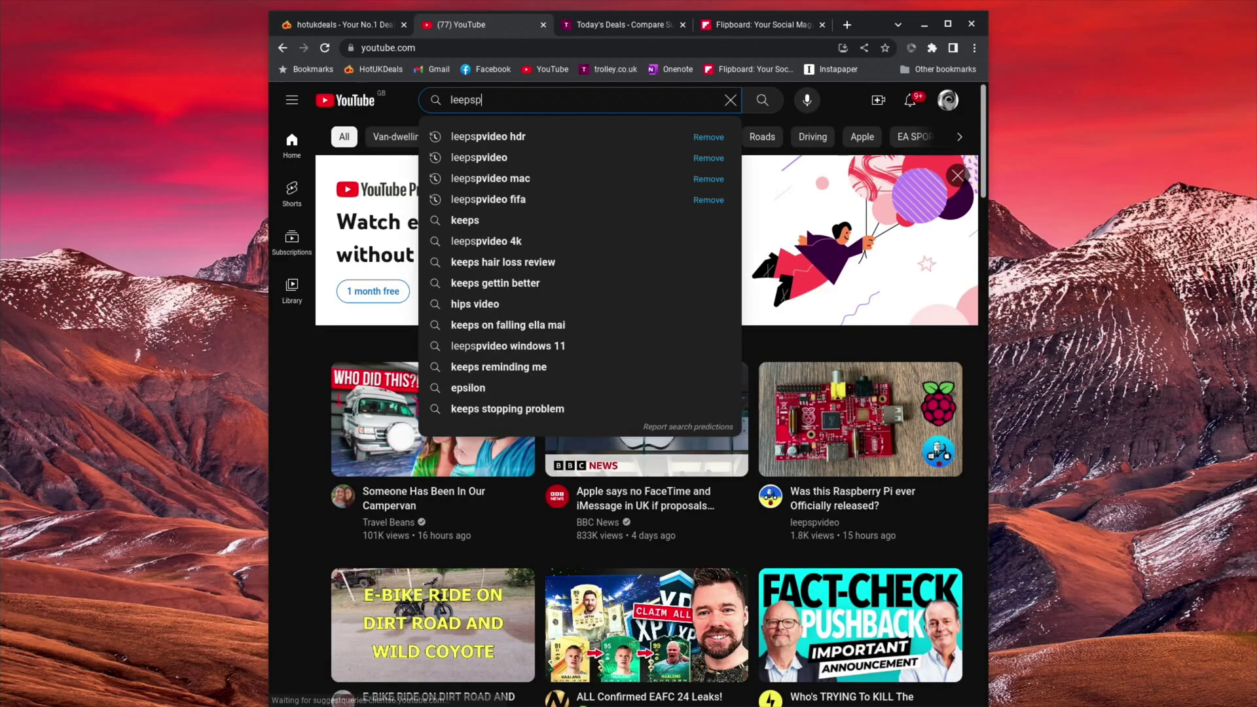
pyautogui.write('video 4')
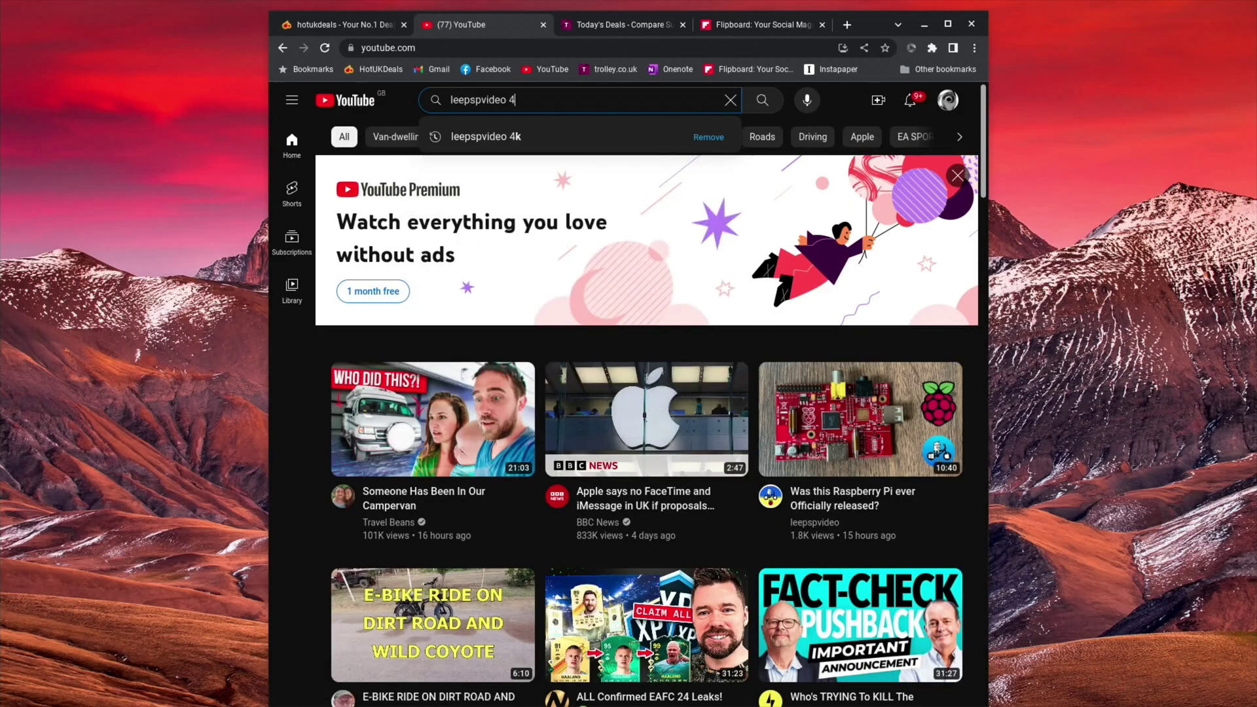
pyautogui.write('k hdr')
pyautogui.press('Return')
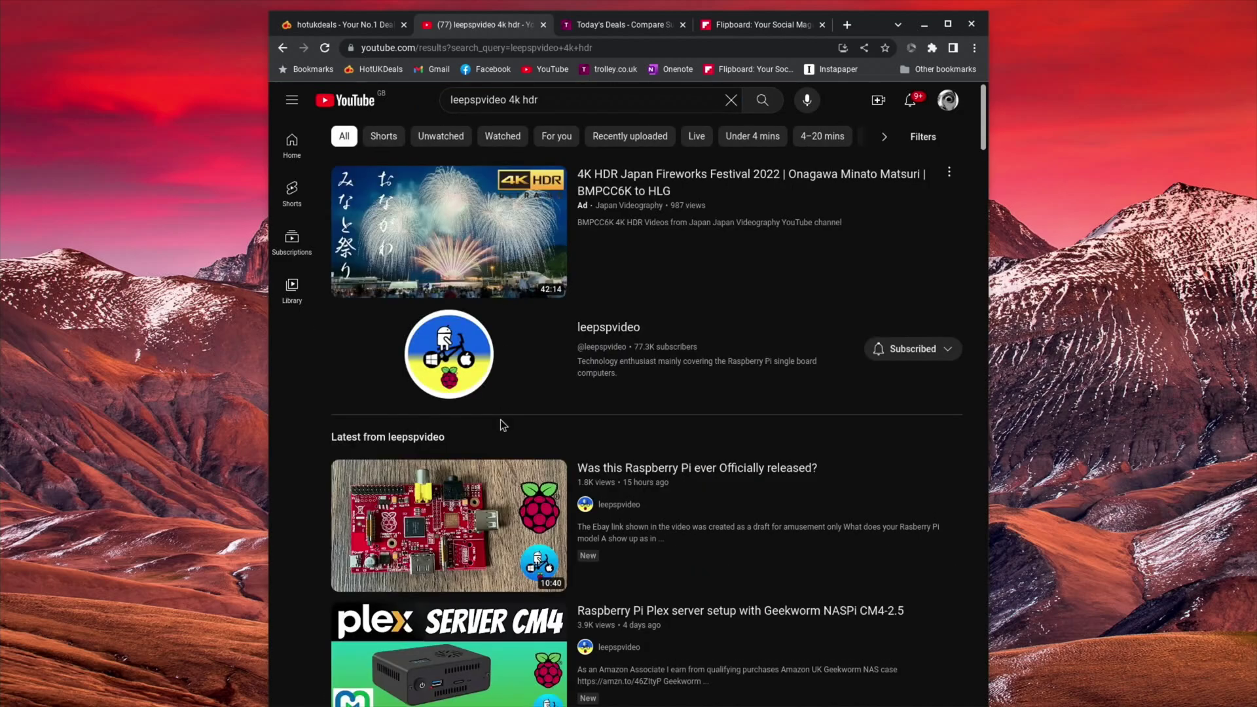
# - Open the '4K UHD HDR High Quality Demo Clips' video from the search results
pyautogui.scroll(-10, 461, 512)
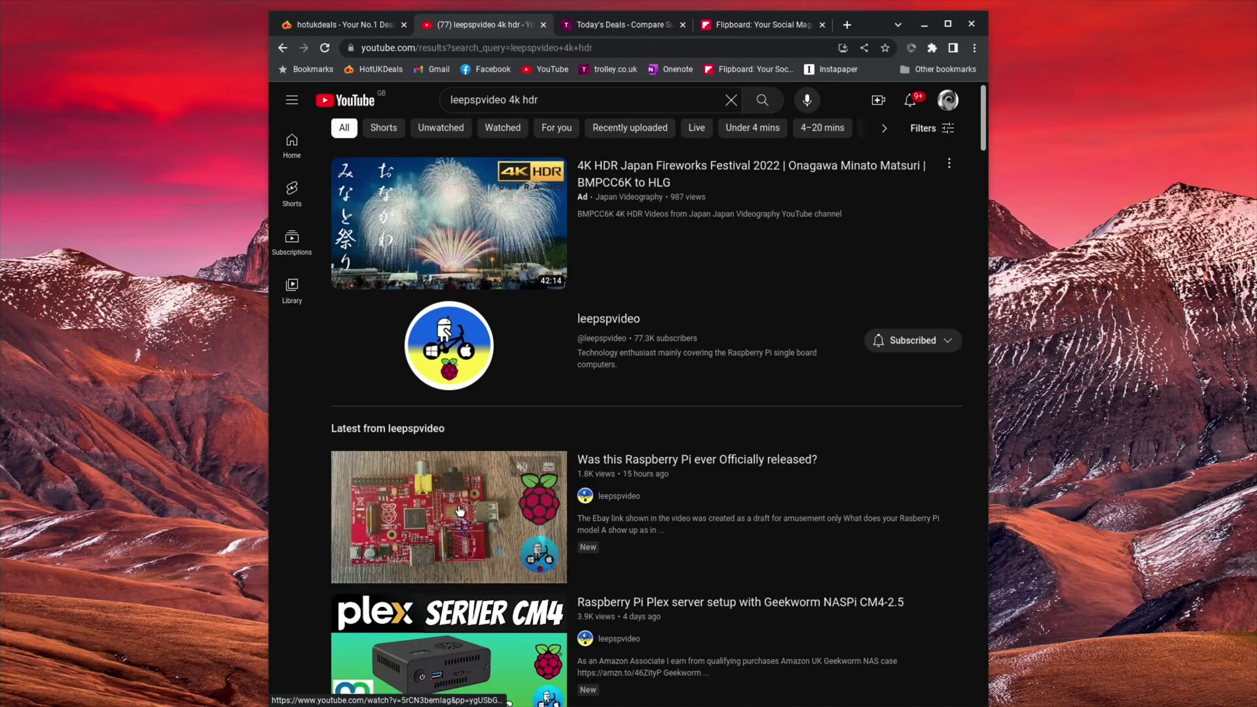
pyautogui.scroll(5, 461, 512)
pyautogui.scroll(-9, 460, 512)
pyautogui.scroll(-5, 460, 511)
pyautogui.scroll(15, 458, 505)
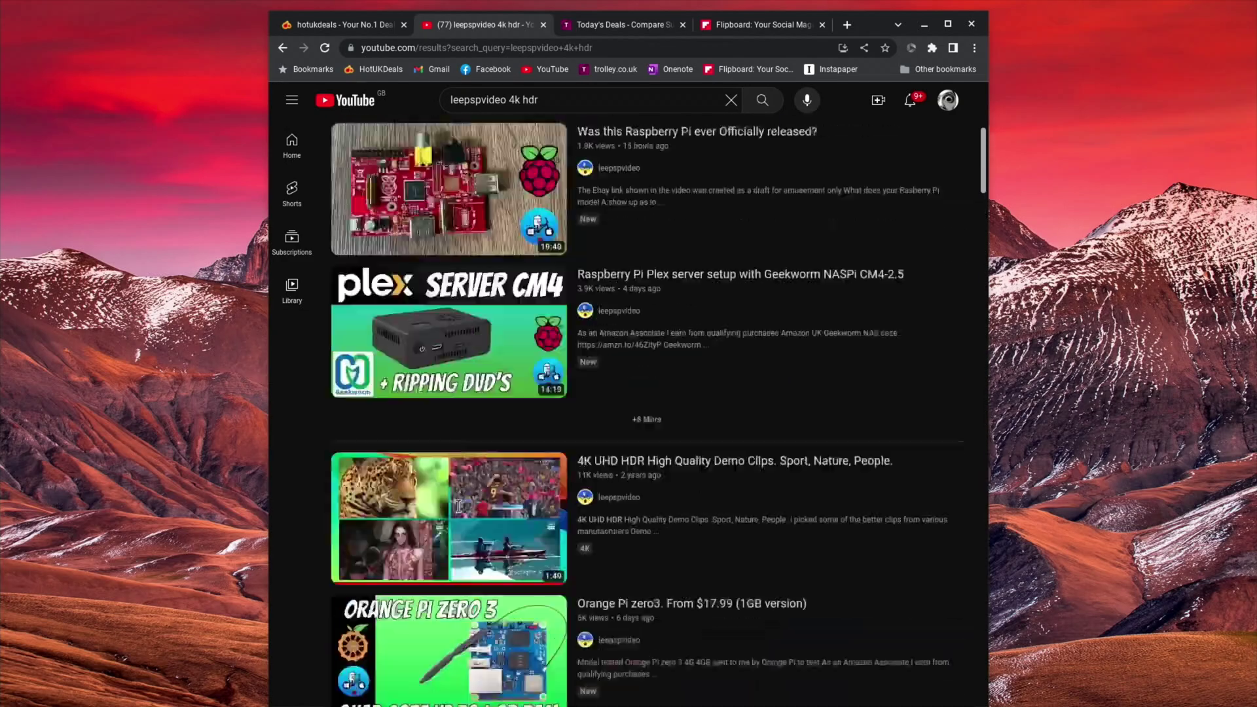
pyautogui.click(431, 565)
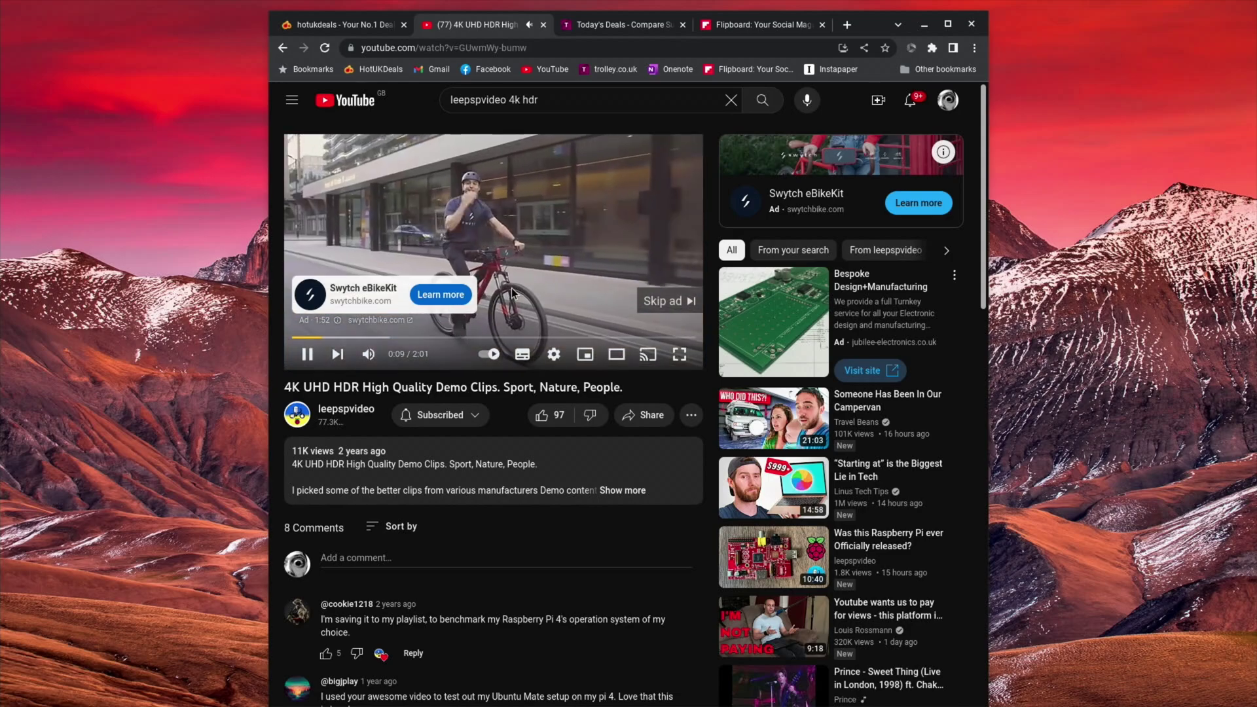
# - Skip the pre-roll ad on the 4K demo clips video
pyautogui.click(665, 301)
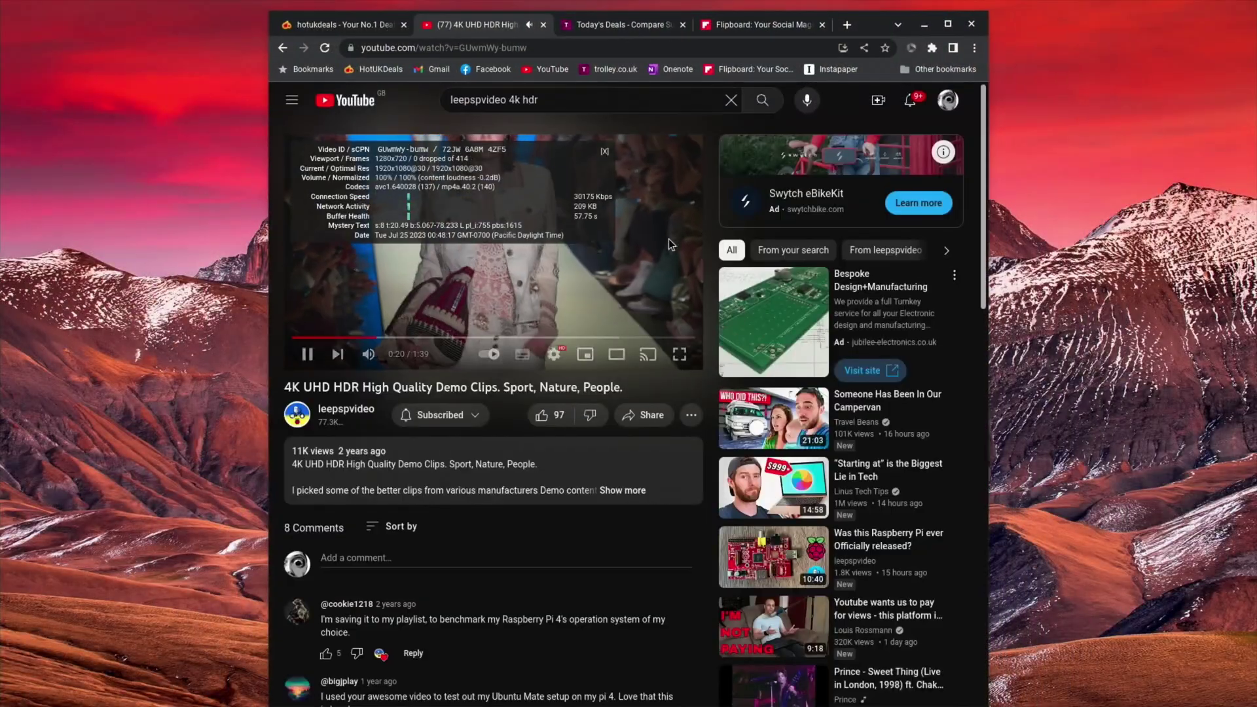
# - On the Flipboard tab, open the Women's World Cup magazine and maximize the browser window
pyautogui.click(595, 27)
pyautogui.click(734, 24)
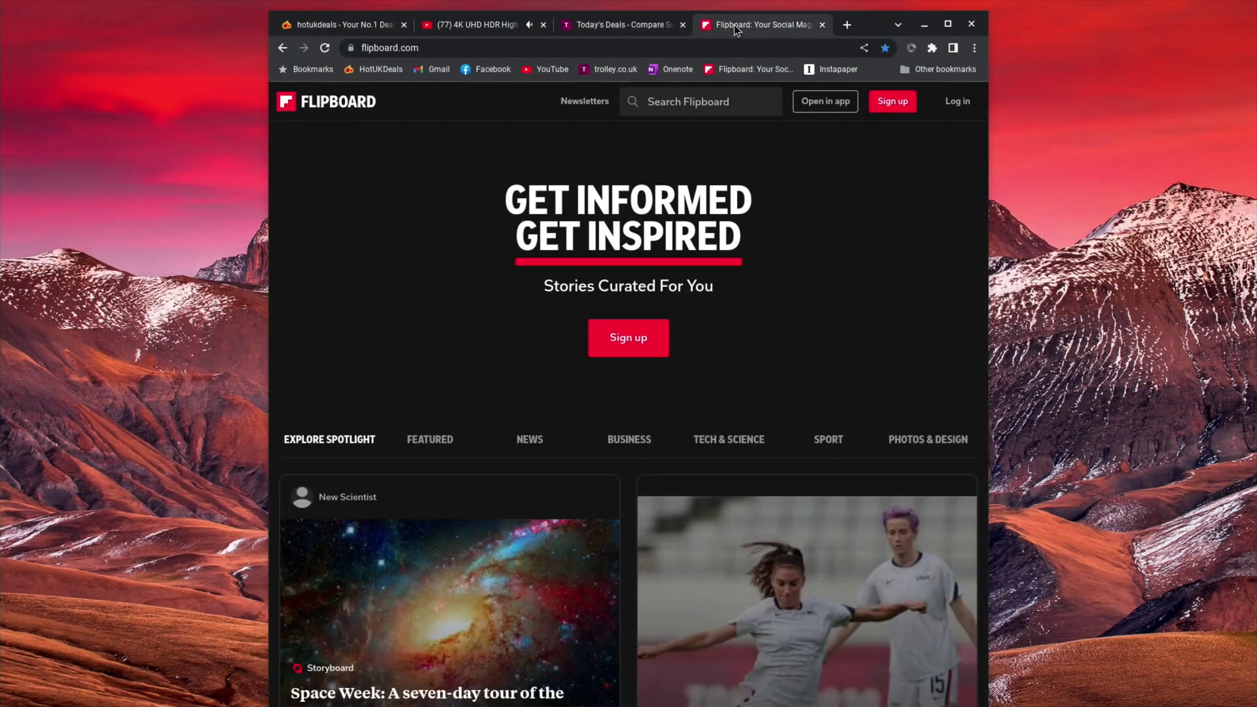
pyautogui.scroll(-5, 577, 239)
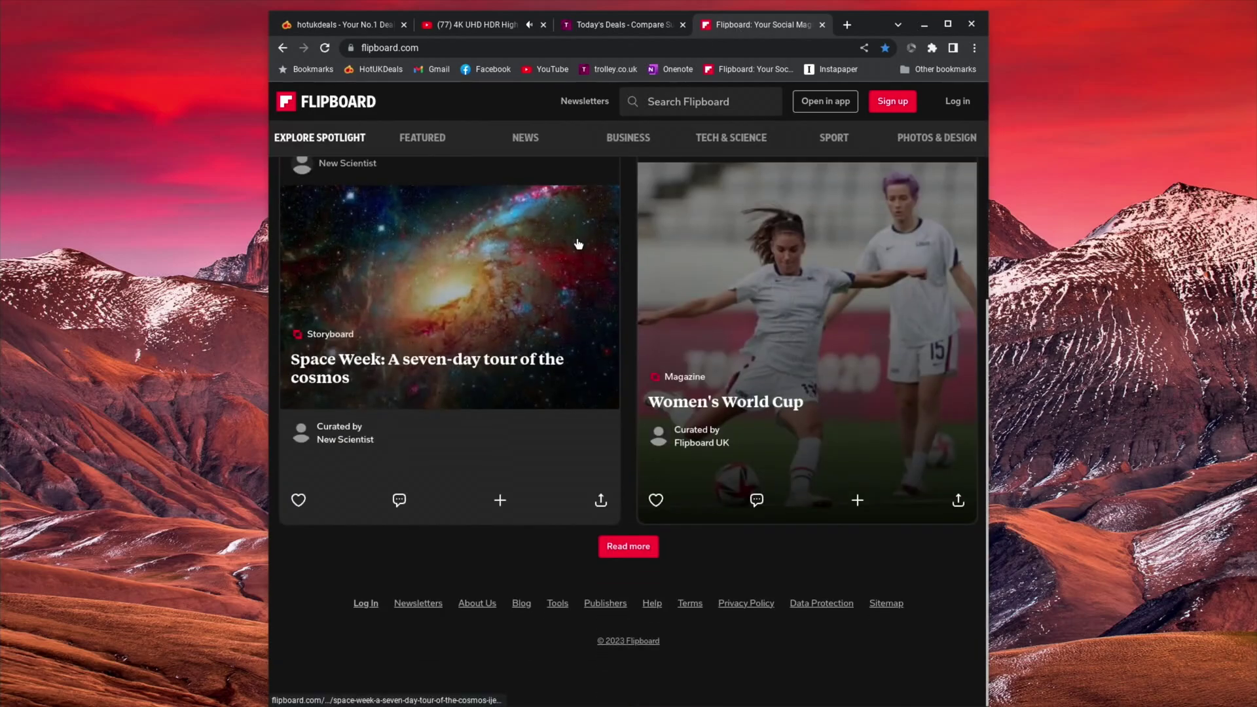
pyautogui.scroll(5, 579, 243)
pyautogui.scroll(-5, 578, 243)
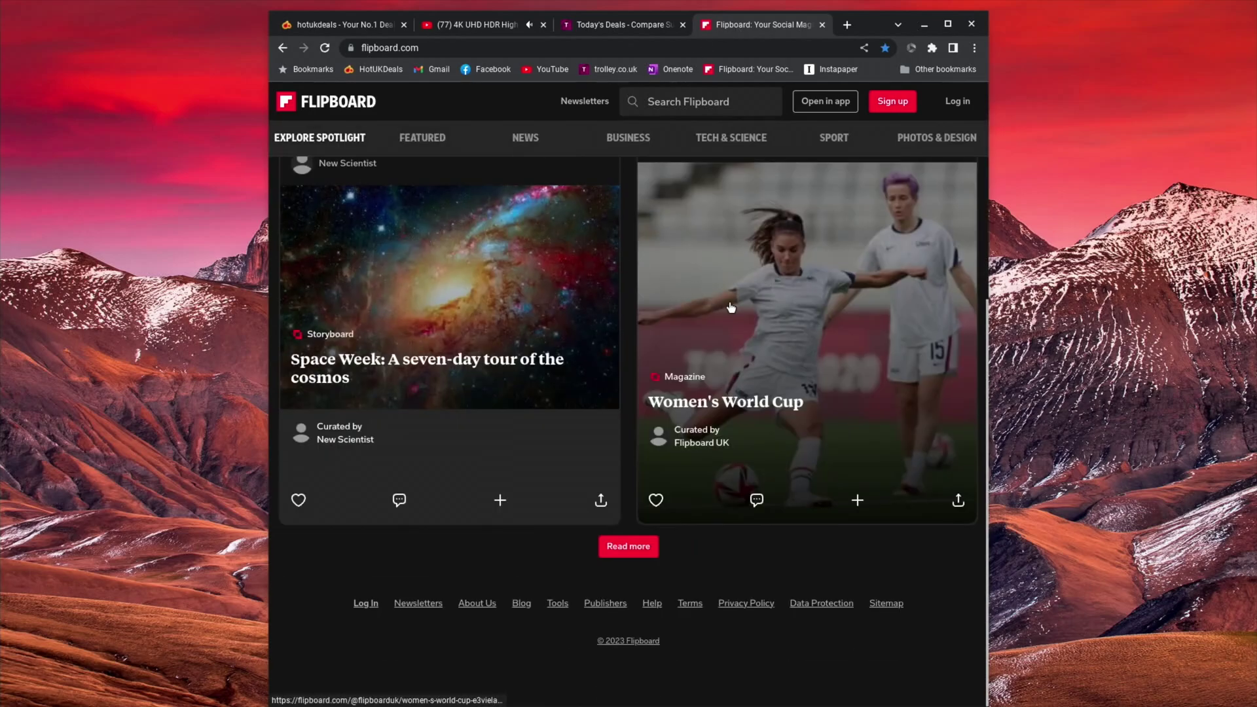
pyautogui.click(729, 302)
pyautogui.click(947, 24)
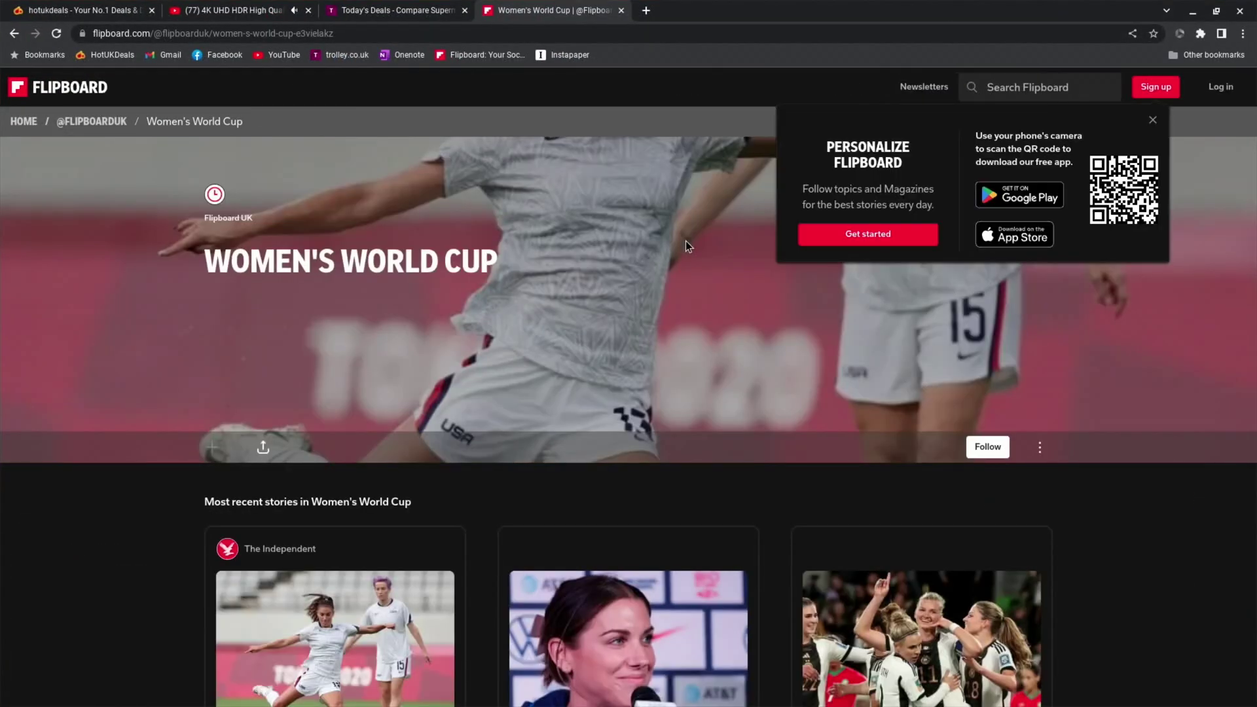
# - Dismiss the Personalize Flipboard popup on the Women's World Cup page
pyautogui.scroll(-10, 434, 505)
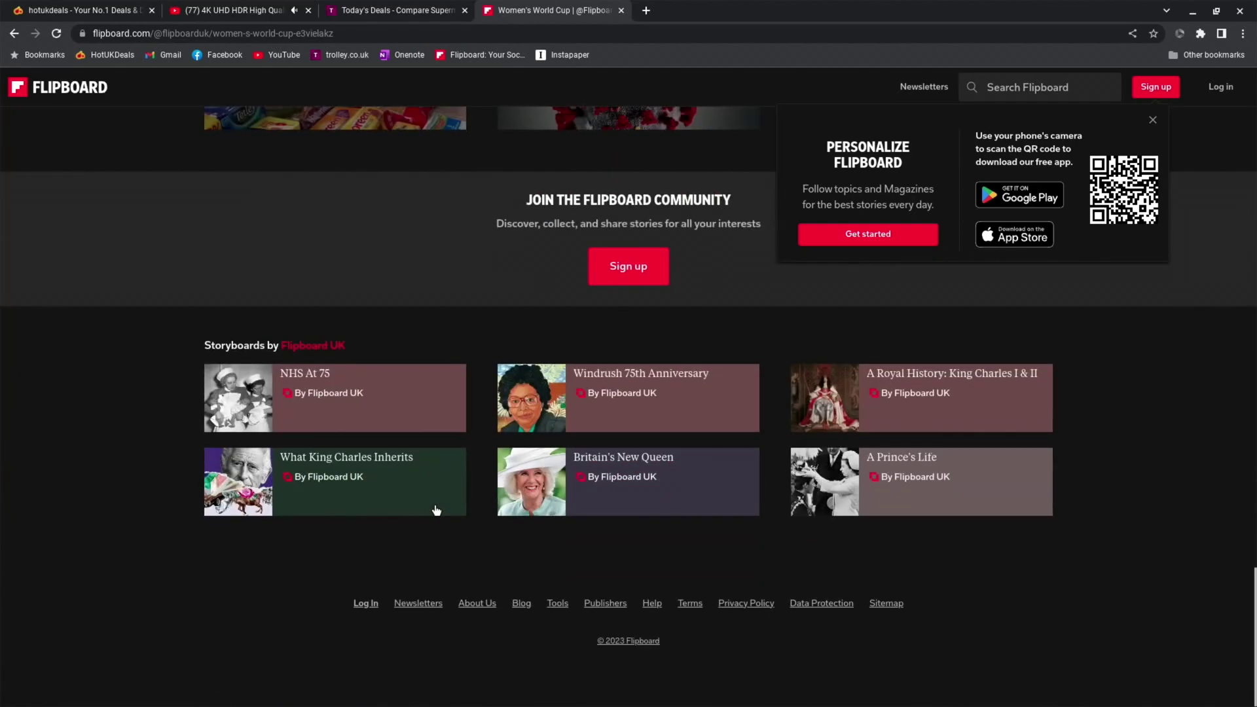
pyautogui.scroll(10, 434, 505)
pyautogui.scroll(-5, 434, 505)
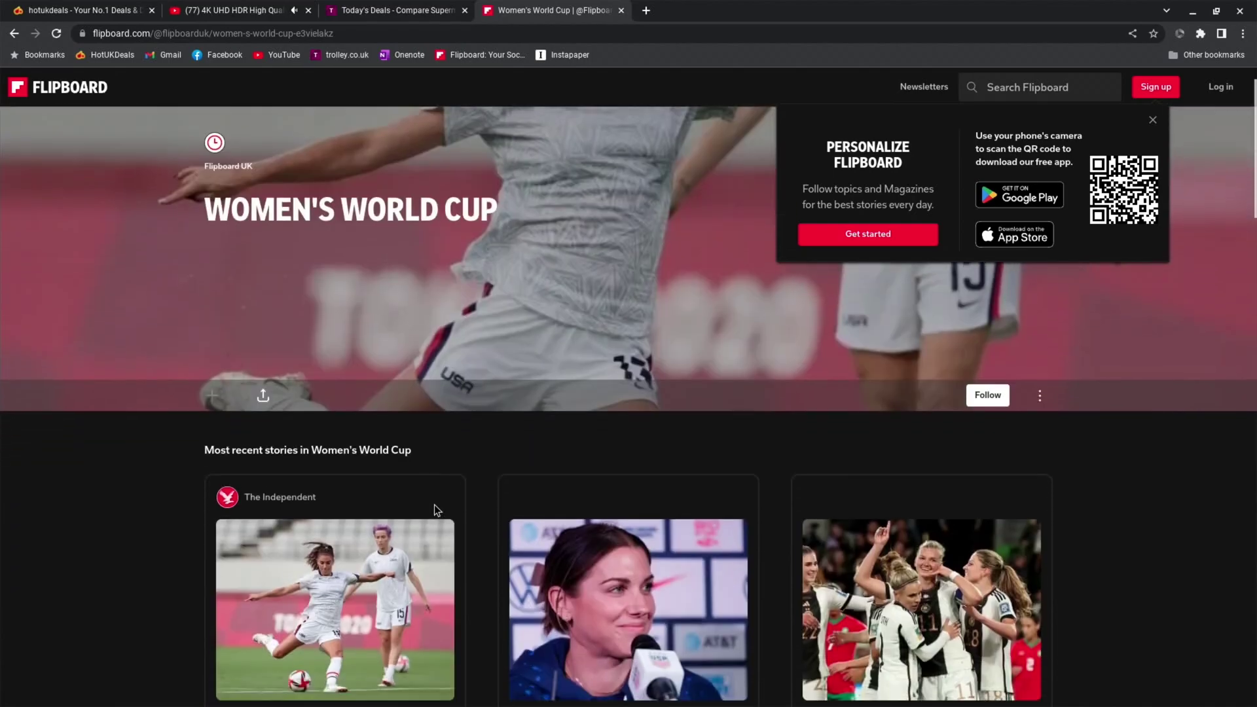
pyautogui.scroll(-10, 434, 505)
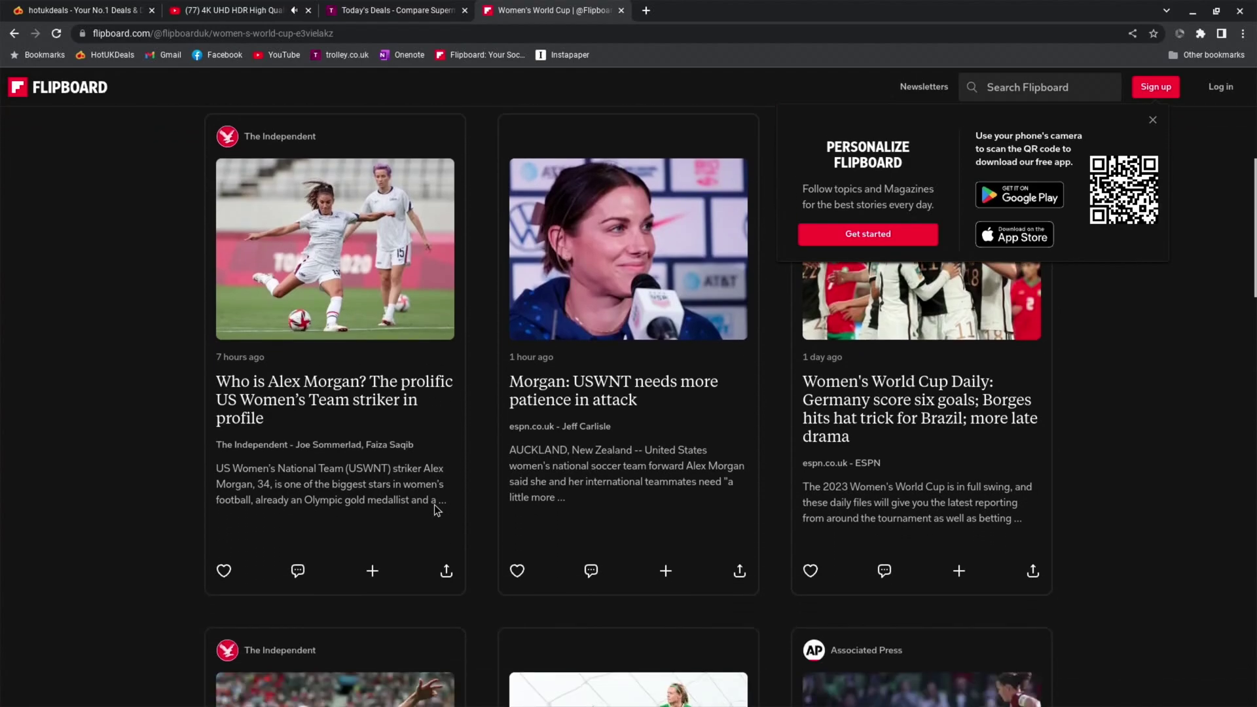
pyautogui.scroll(15, 434, 505)
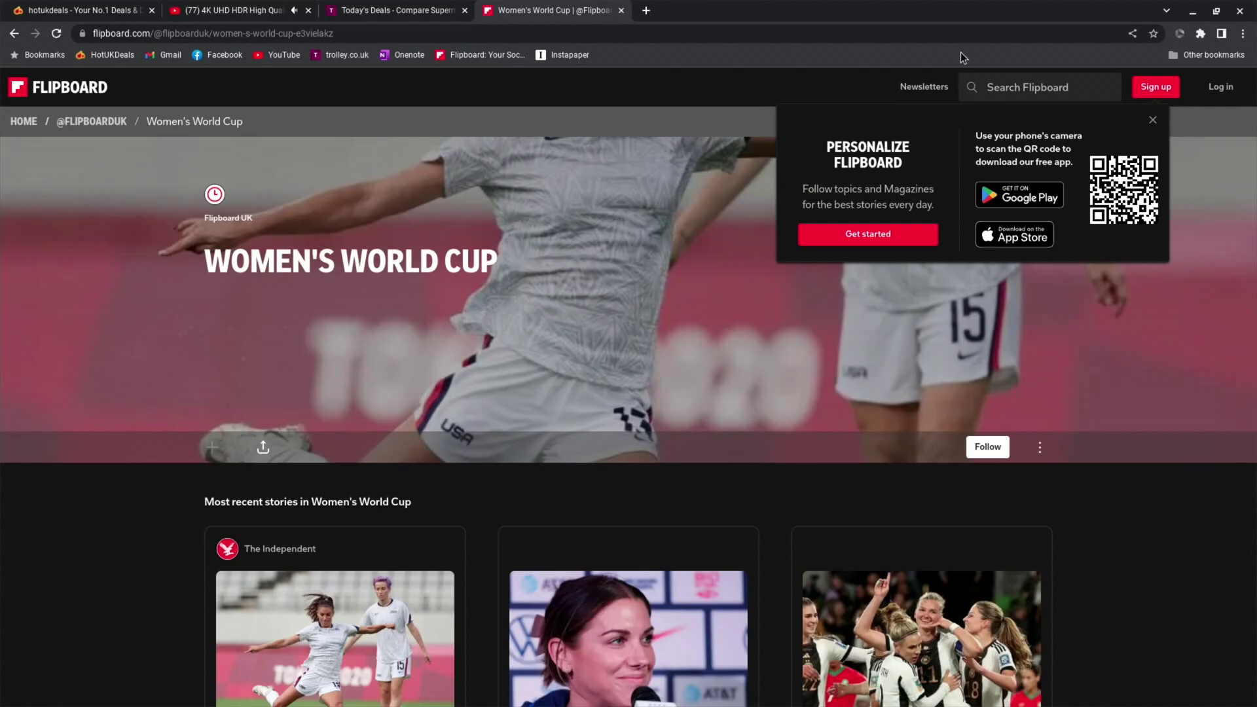
pyautogui.click(1153, 122)
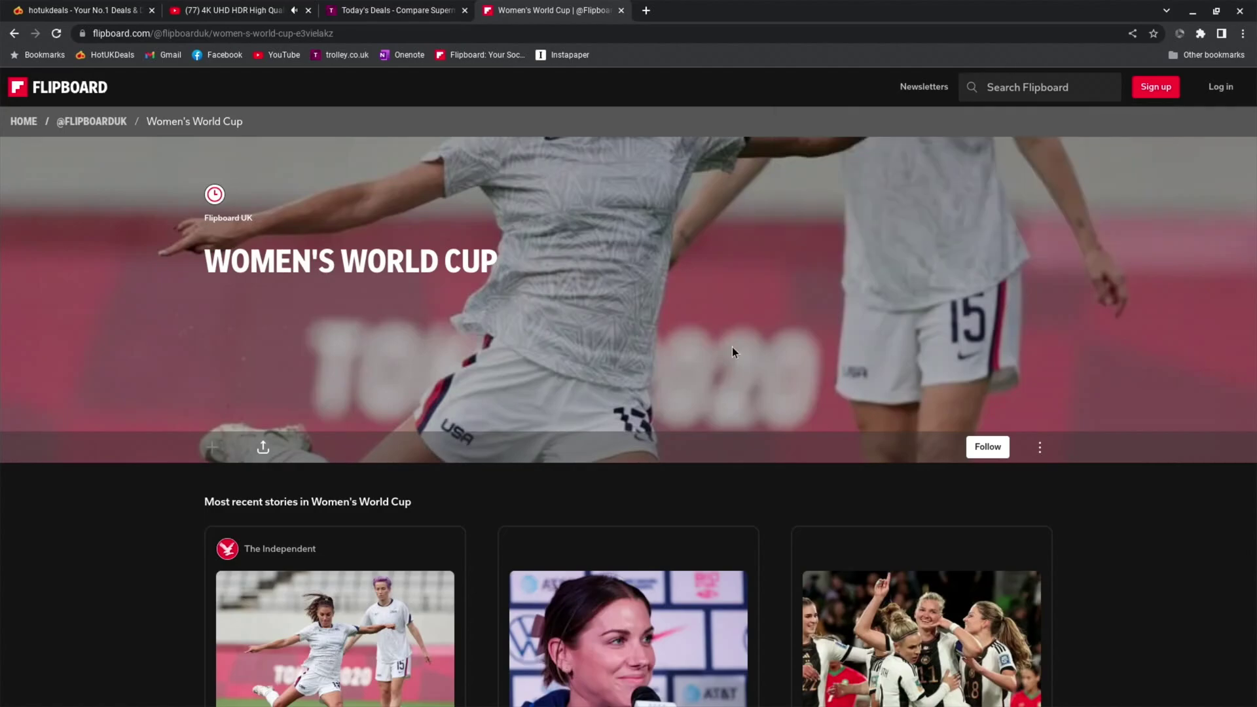
pyautogui.scroll(-15, 720, 359)
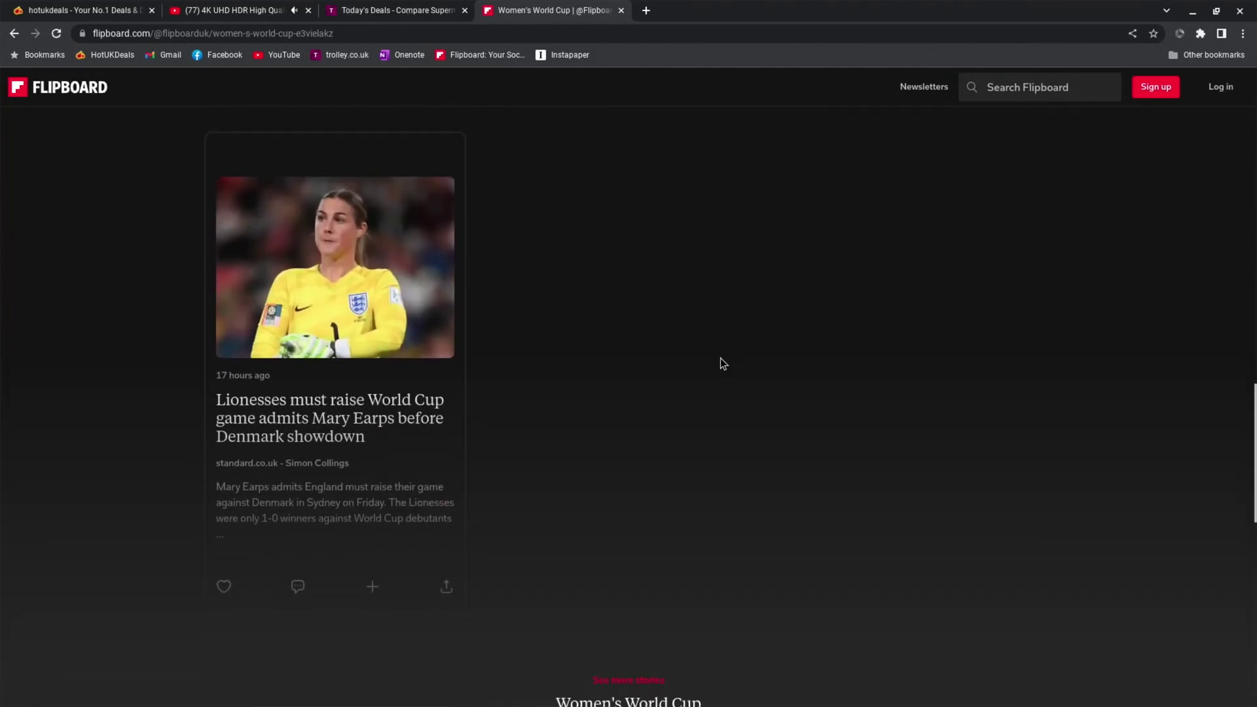
pyautogui.scroll(15, 721, 359)
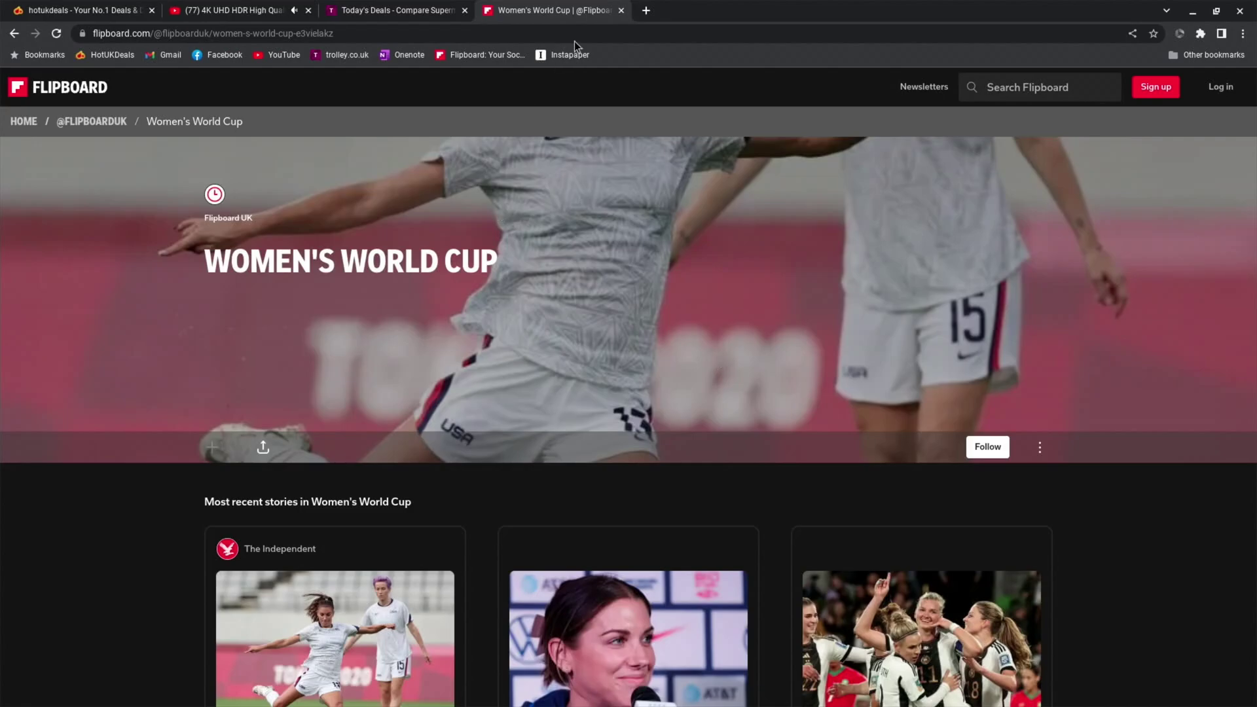
# - Close the Women's World Cup, Today's Deals and YouTube tabs
pyautogui.click(622, 11)
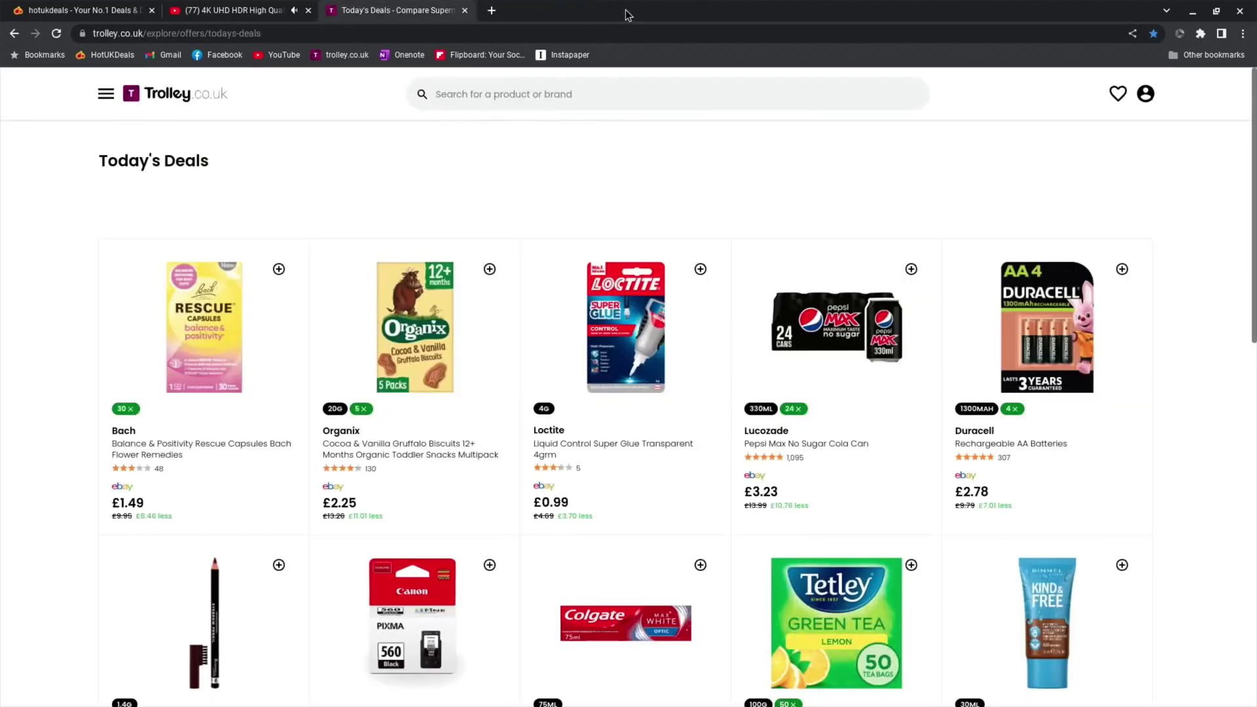
pyautogui.click(465, 11)
pyautogui.hotkey('ctrl', 'w')
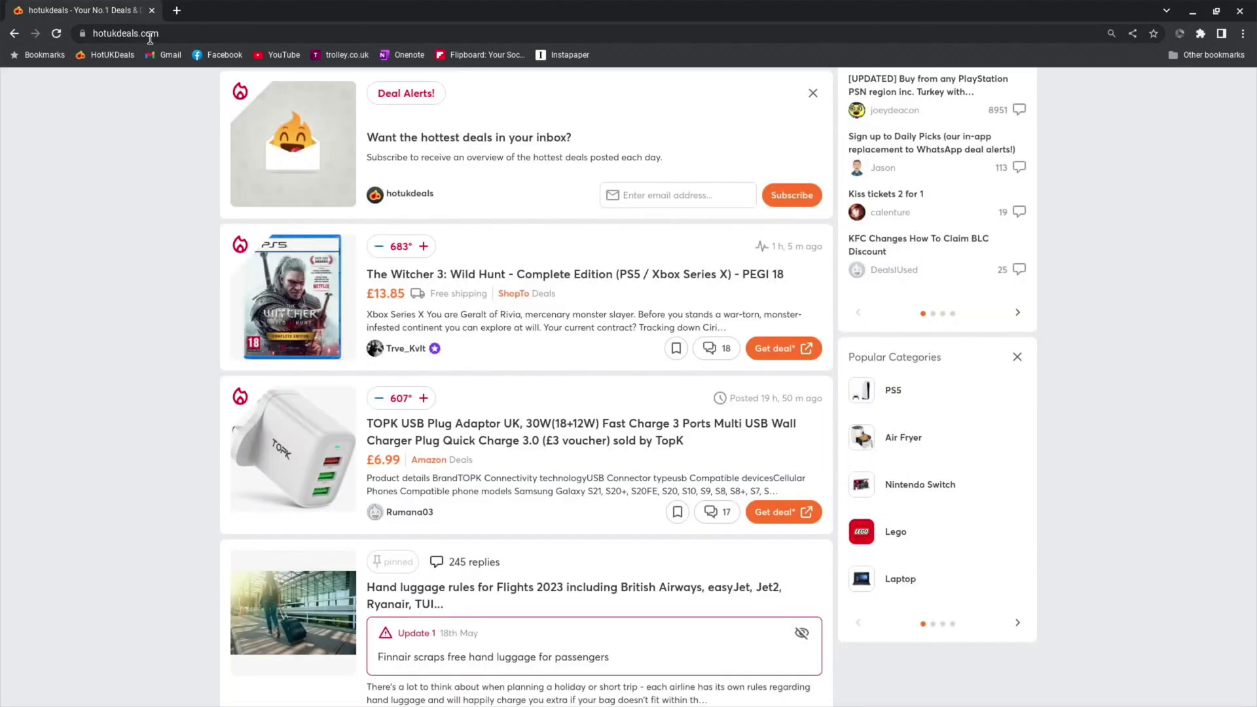
# - Go to openfyde and save the WidevineCdm.tar.gz link from the R114-R1 release page
pyautogui.click(149, 32)
pyautogui.write('openfyde')
pyautogui.press('Return')
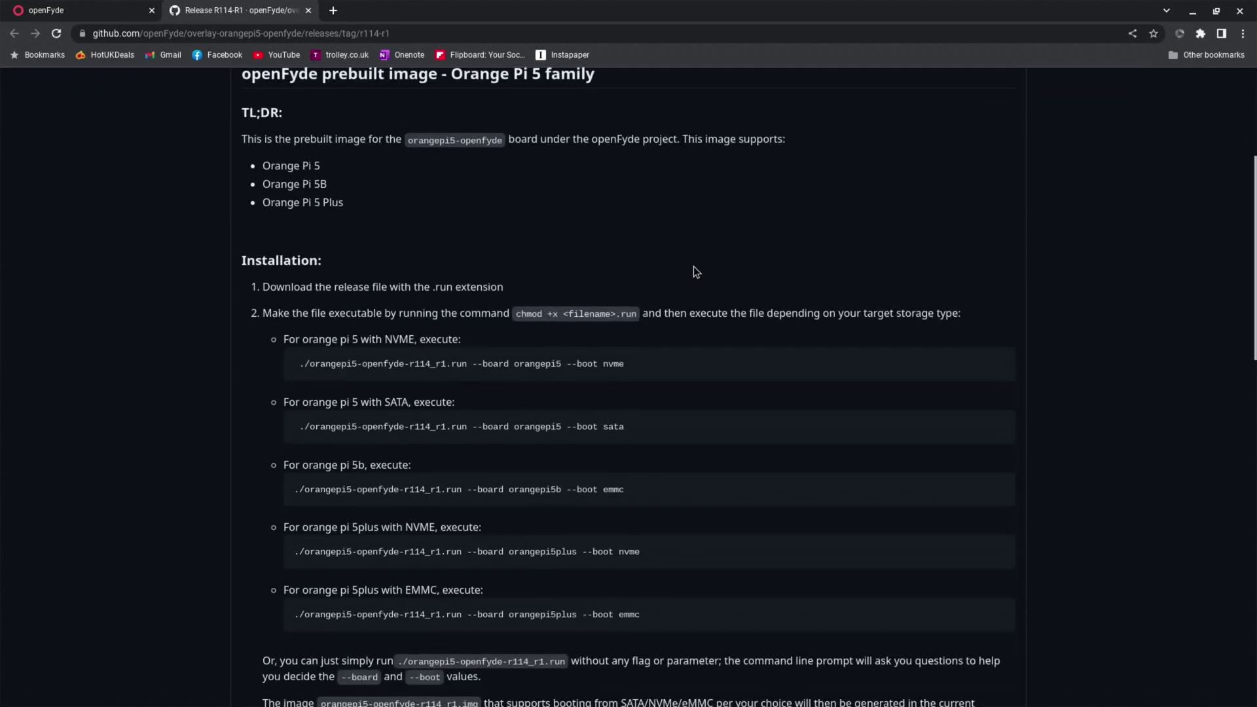
pyautogui.scroll(-1, 694, 266)
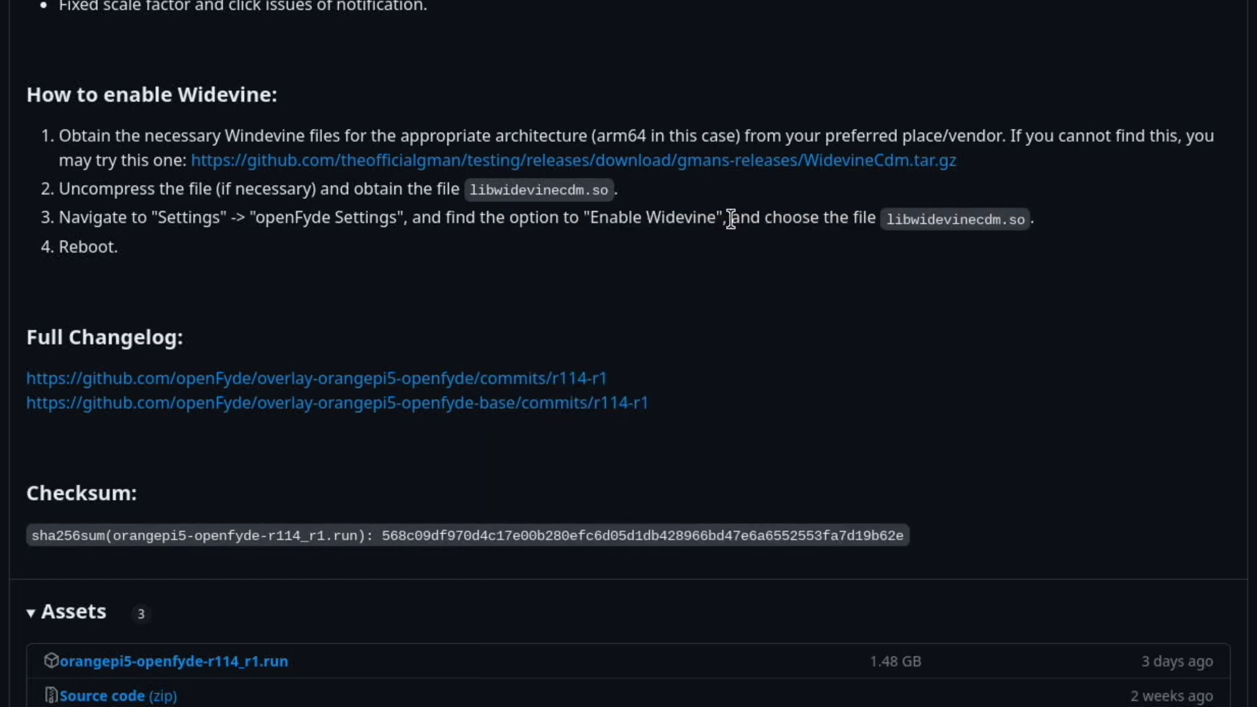
pyautogui.rightClick(427, 164)
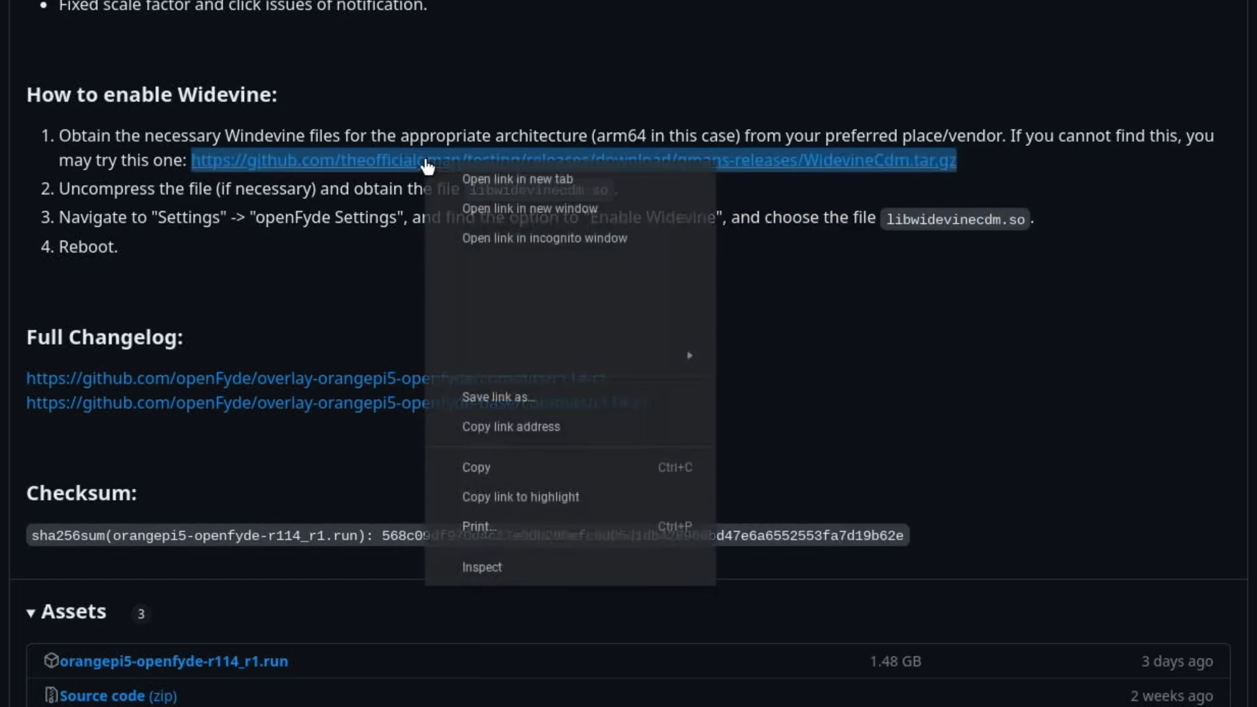
pyautogui.click(533, 190)
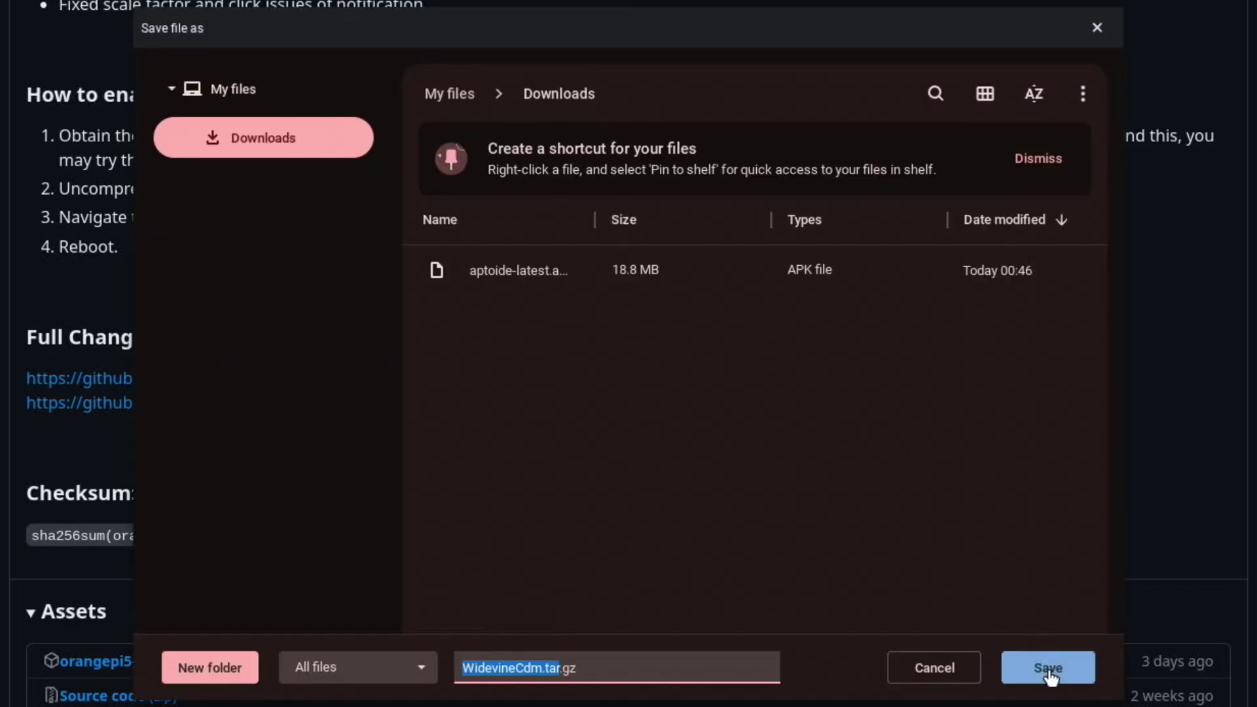
# - Save WidevineCdm.tar.gz into Downloads and open the archive in Files
pyautogui.click(1047, 667)
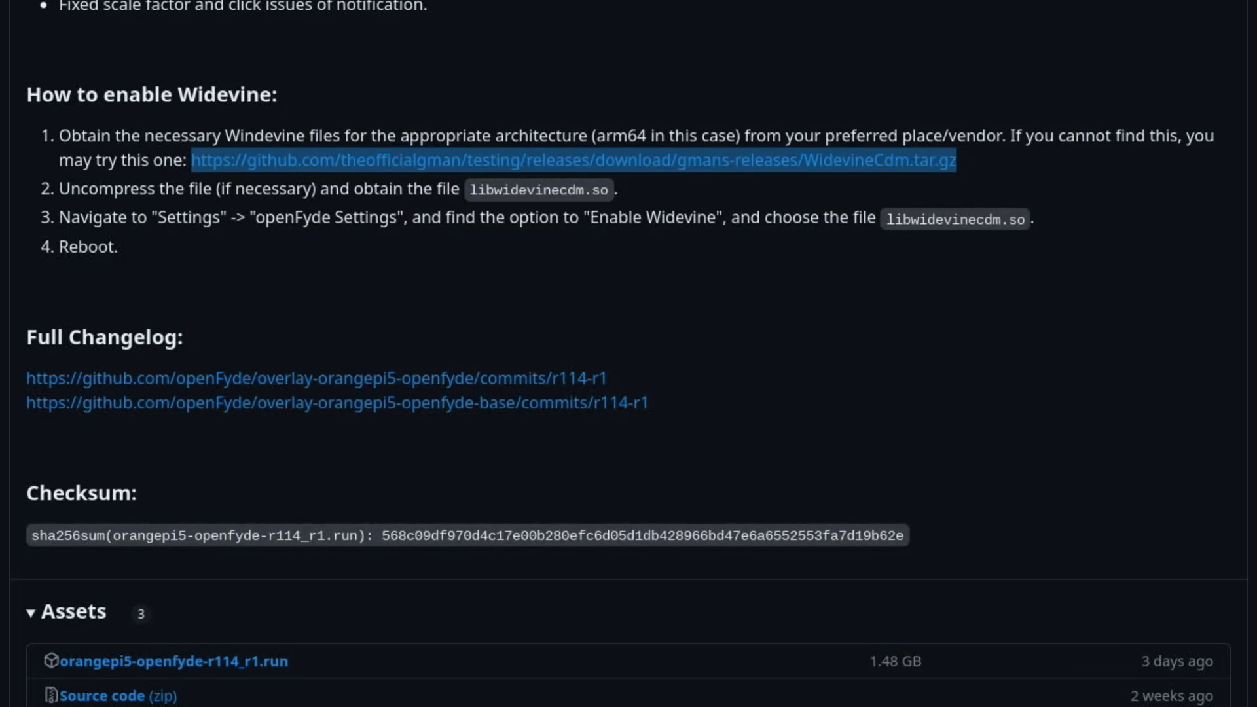
pyautogui.hotkey('alt', 'shift', 'm')
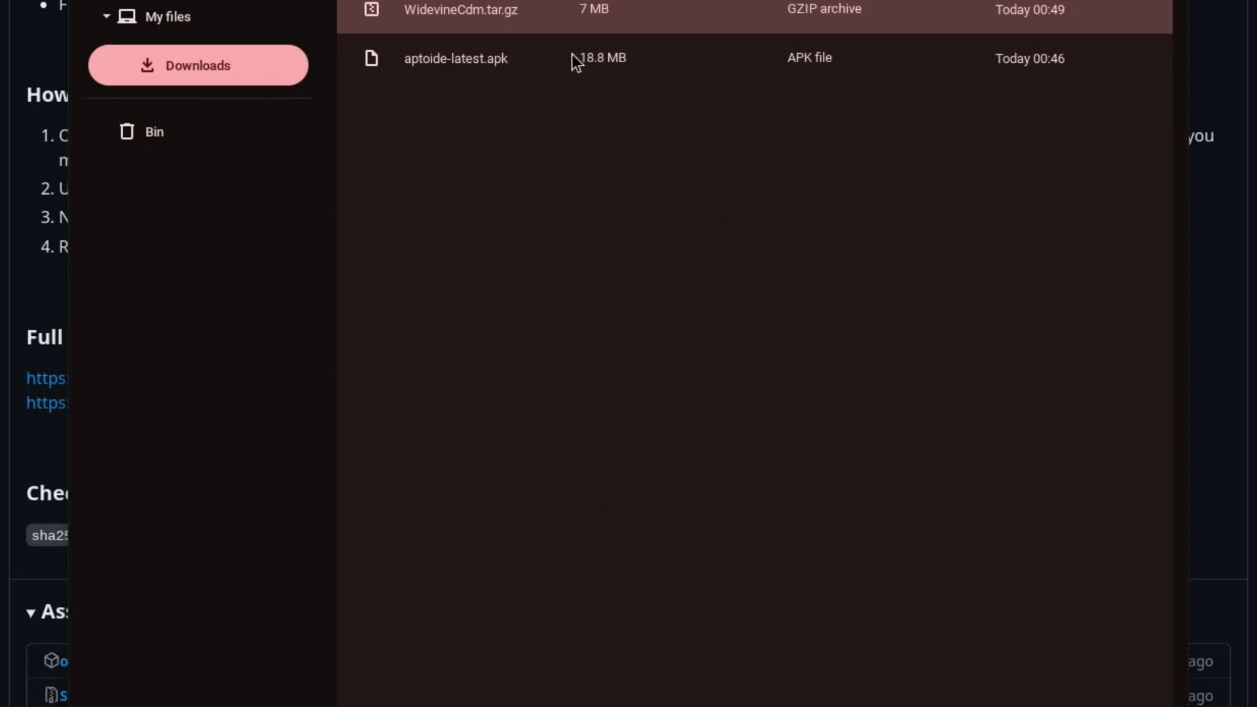
pyautogui.rightClick(489, 16)
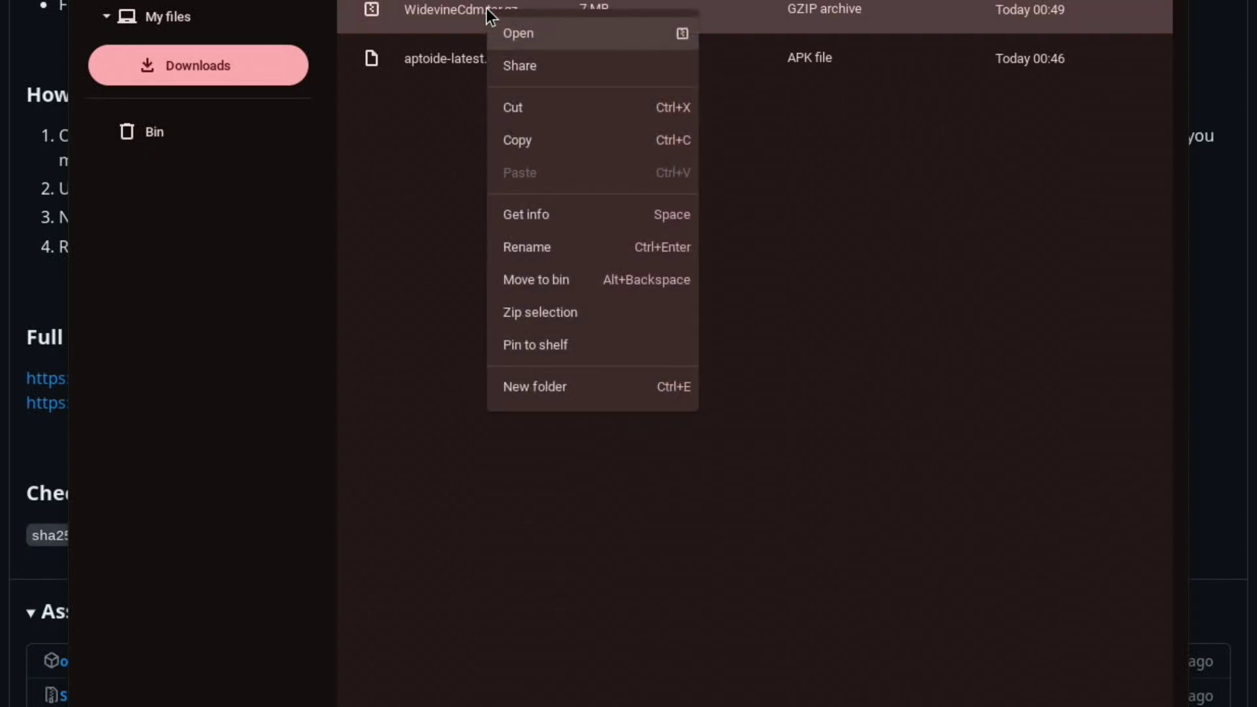
pyautogui.click(512, 35)
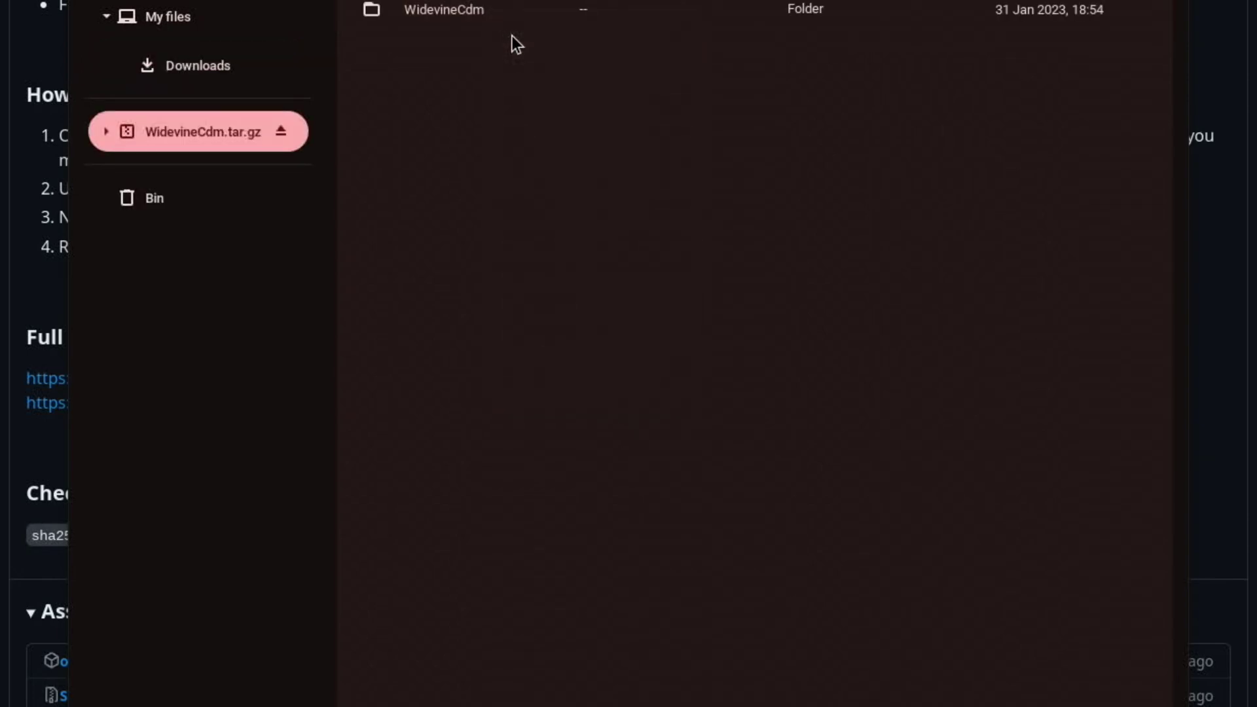
# - Copy the WidevineCdm folder from the archive into Downloads, then close Files
pyautogui.rightClick(429, 16)
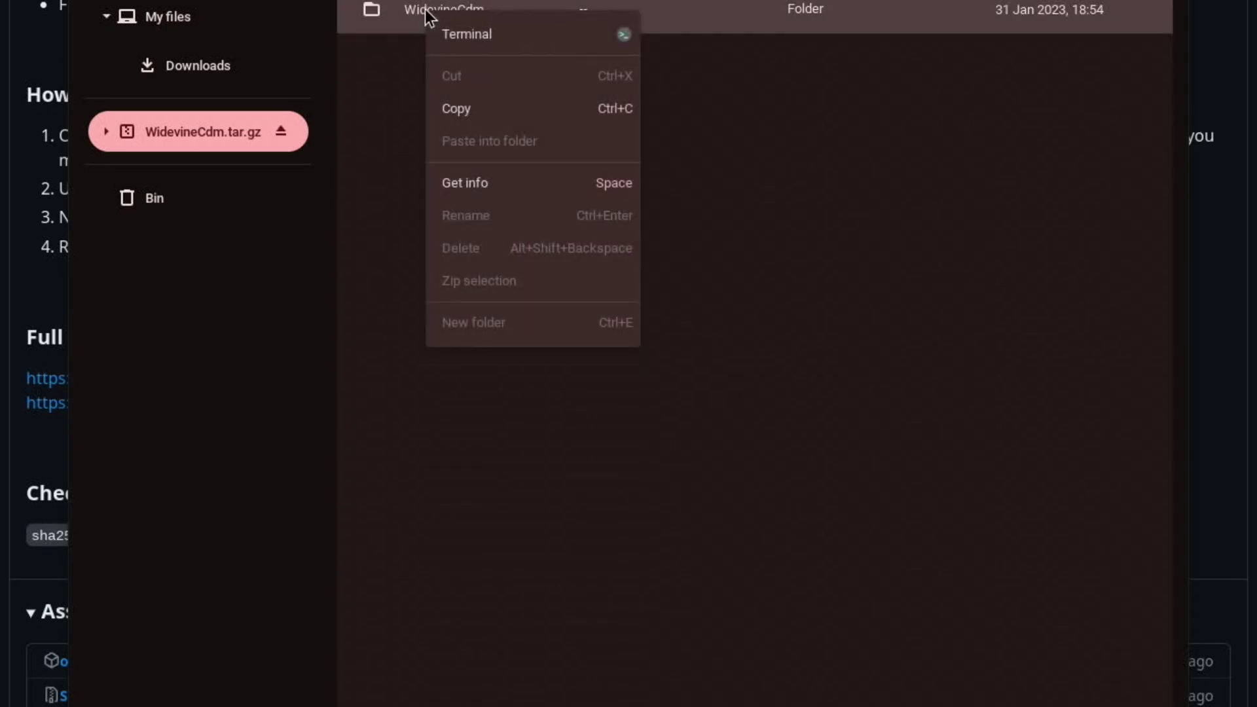
pyautogui.click(476, 108)
pyautogui.click(230, 85)
pyautogui.rightClick(450, 166)
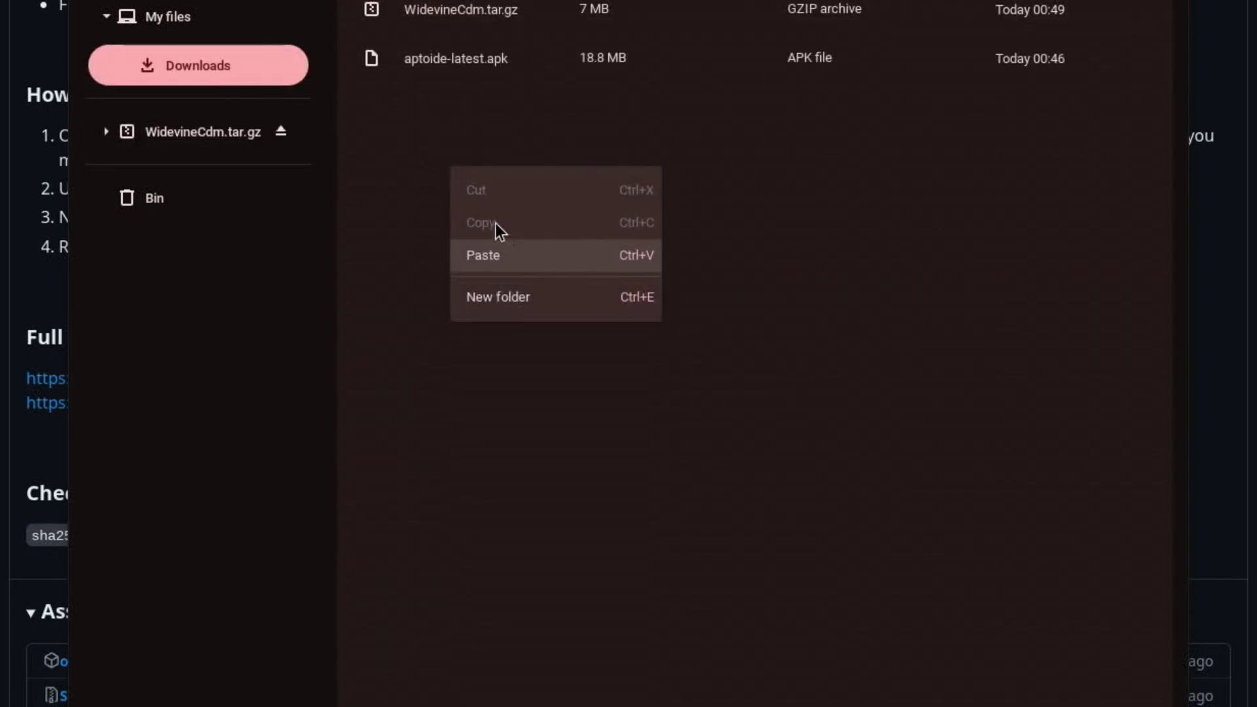
pyautogui.click(502, 254)
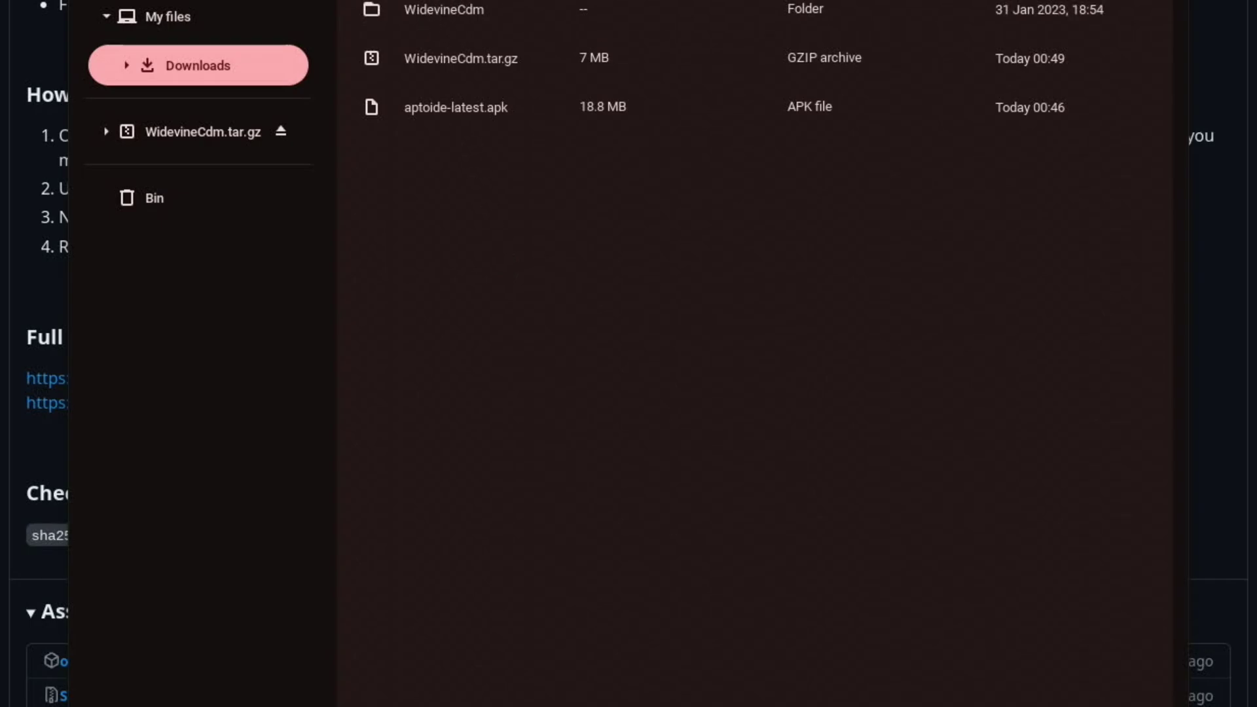
pyautogui.hotkey('ctrl', 'w')
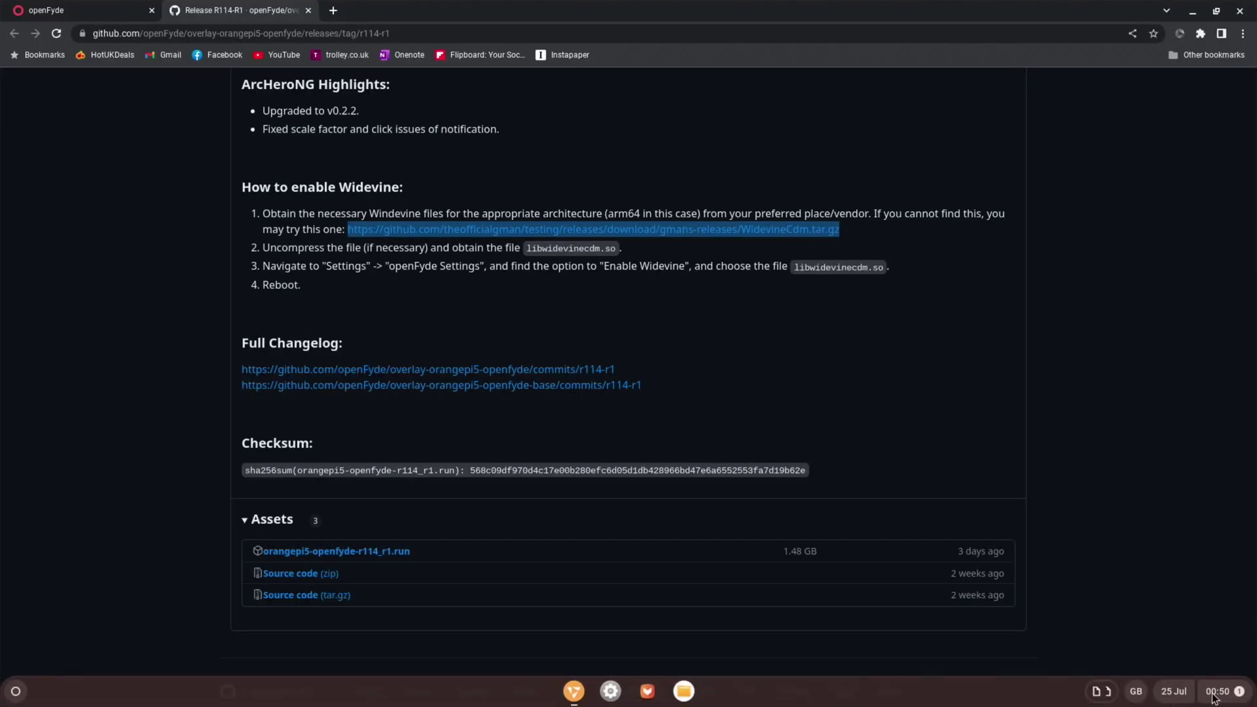
# - Switch on Enable Widevine in the openFyde settings page
pyautogui.click(1217, 693)
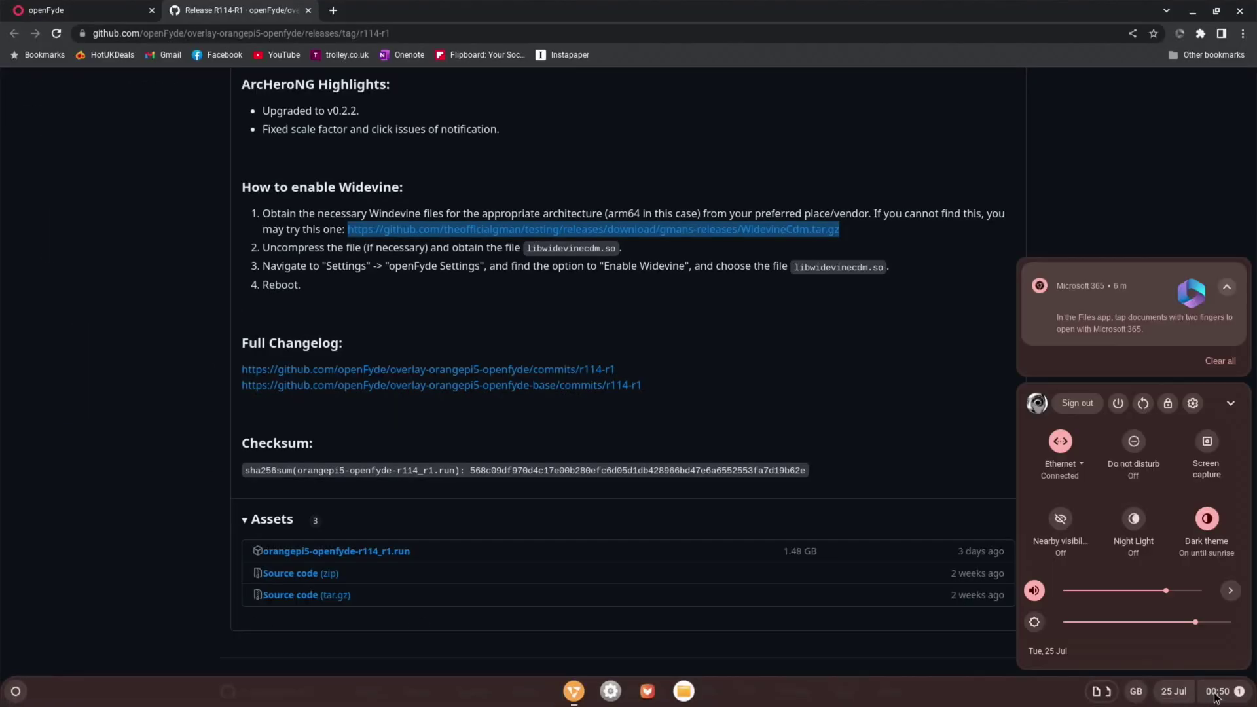
pyautogui.click(1191, 405)
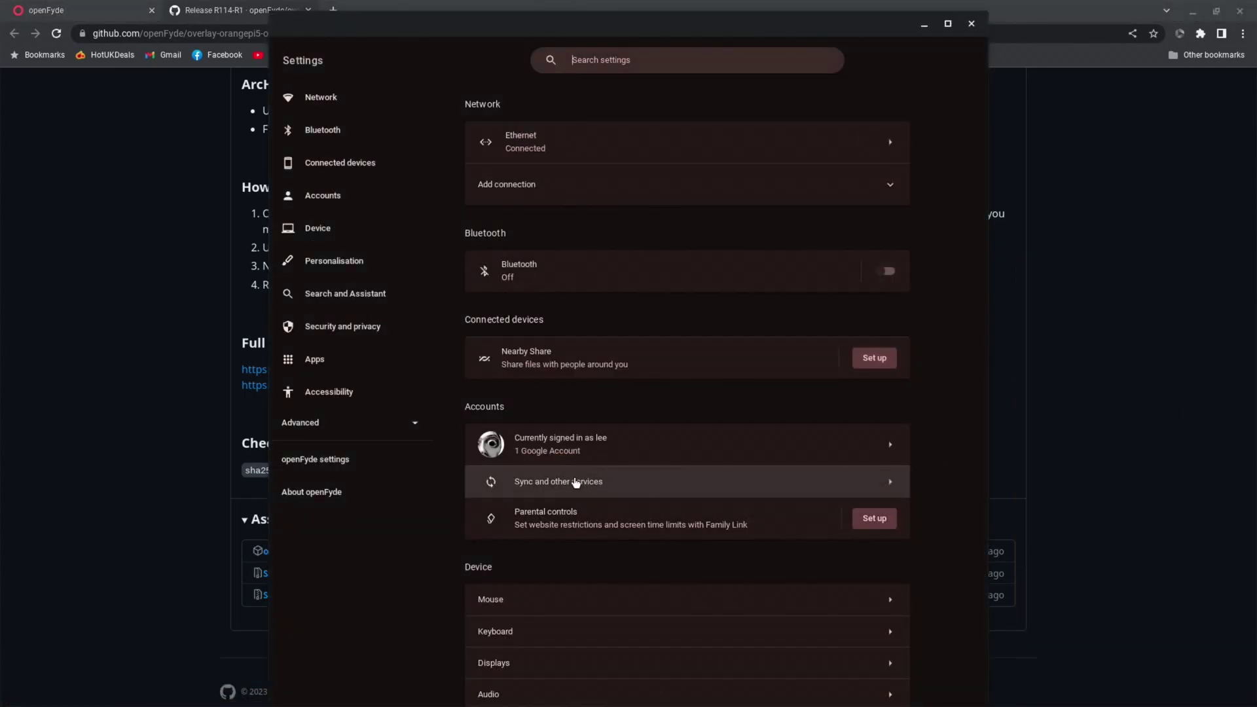
pyautogui.click(364, 463)
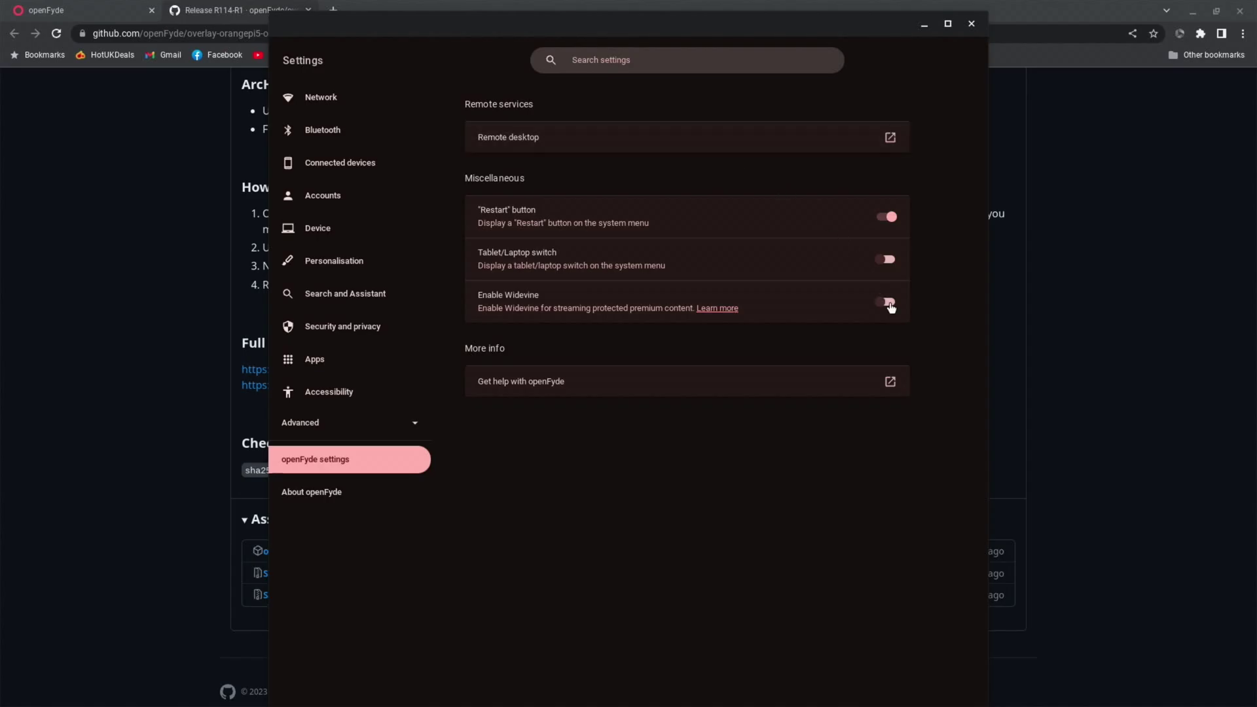
pyautogui.click(889, 304)
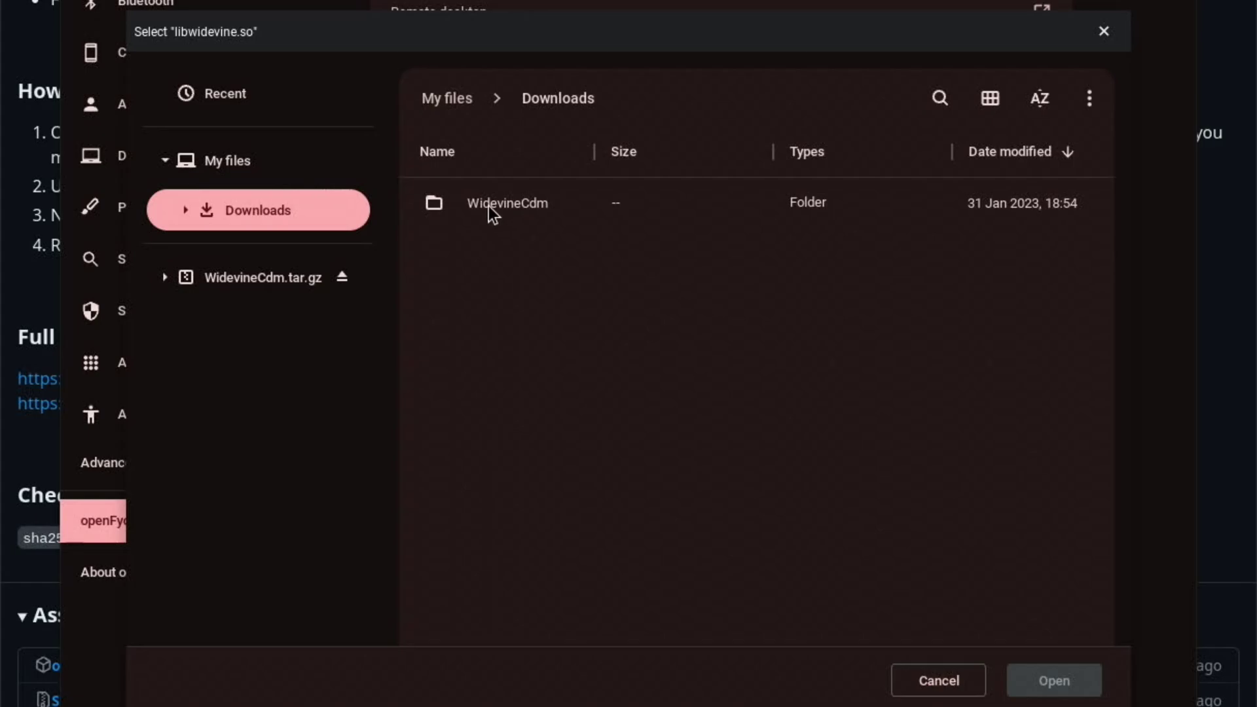
# - Load libwidevinecdm.so from Downloads > WidevineCdm > _platform_specific > cros_arm64
pyautogui.doubleClick(488, 206)
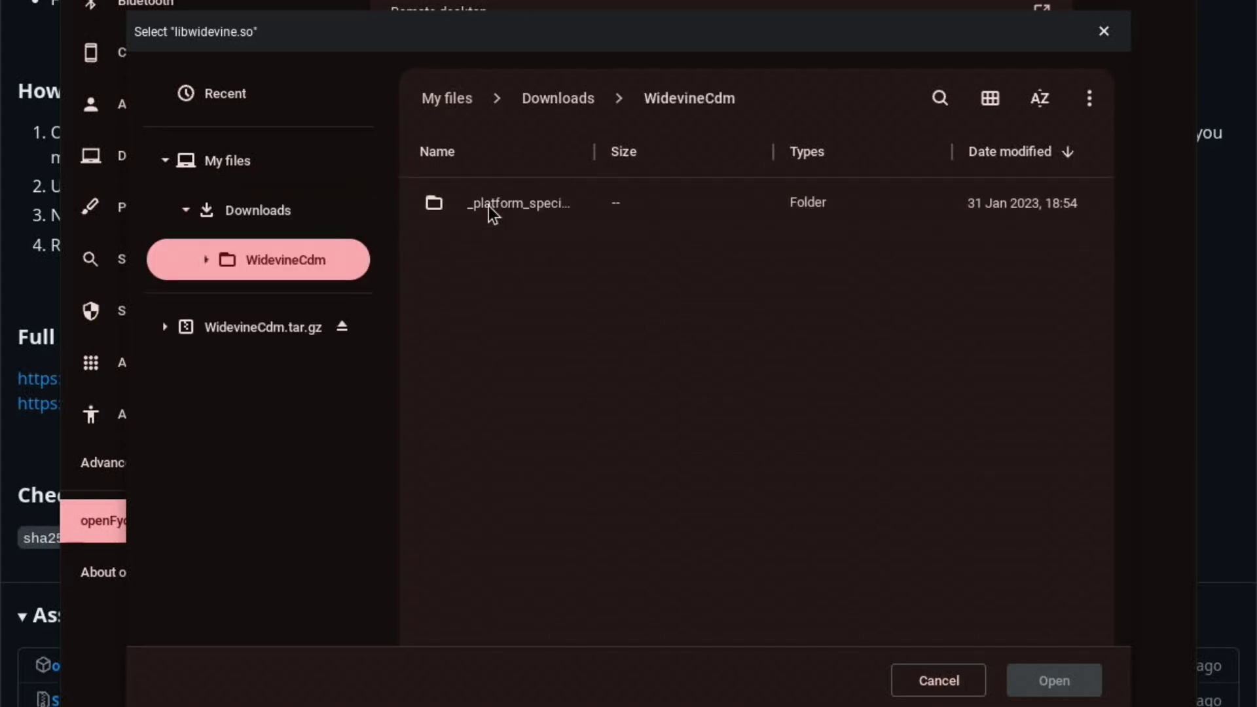
pyautogui.doubleClick(489, 206)
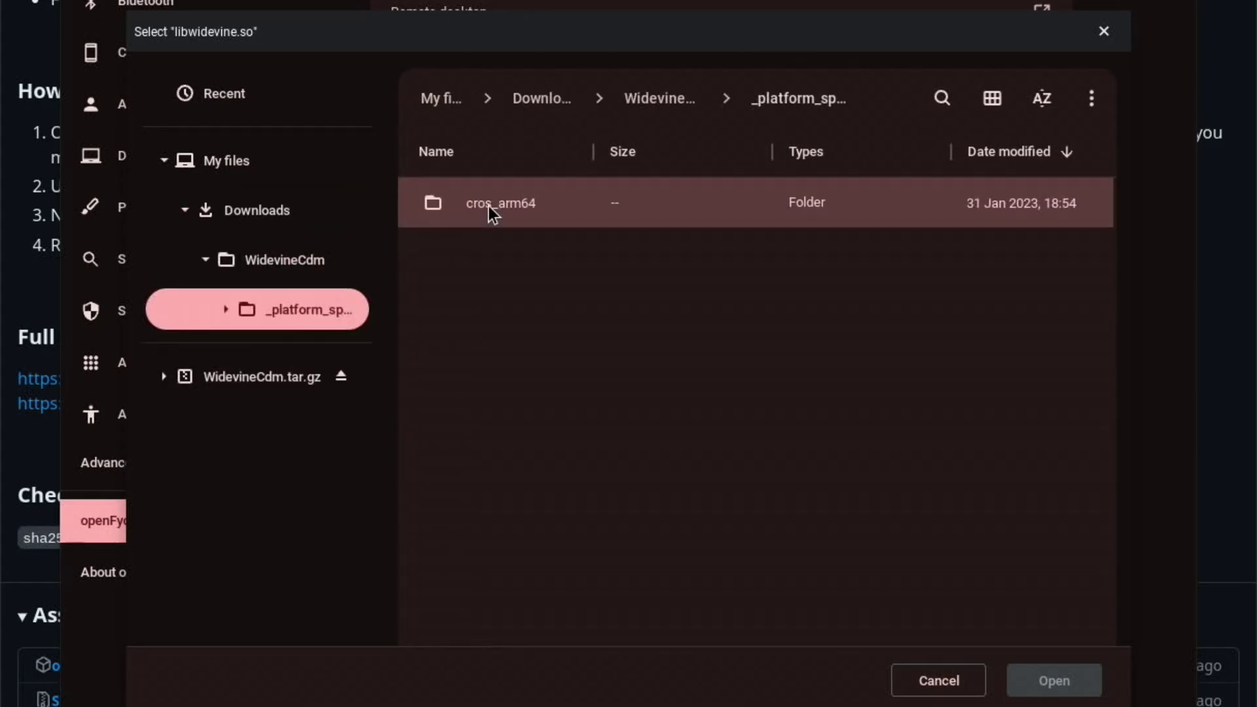
pyautogui.doubleClick(488, 206)
pyautogui.click(501, 206)
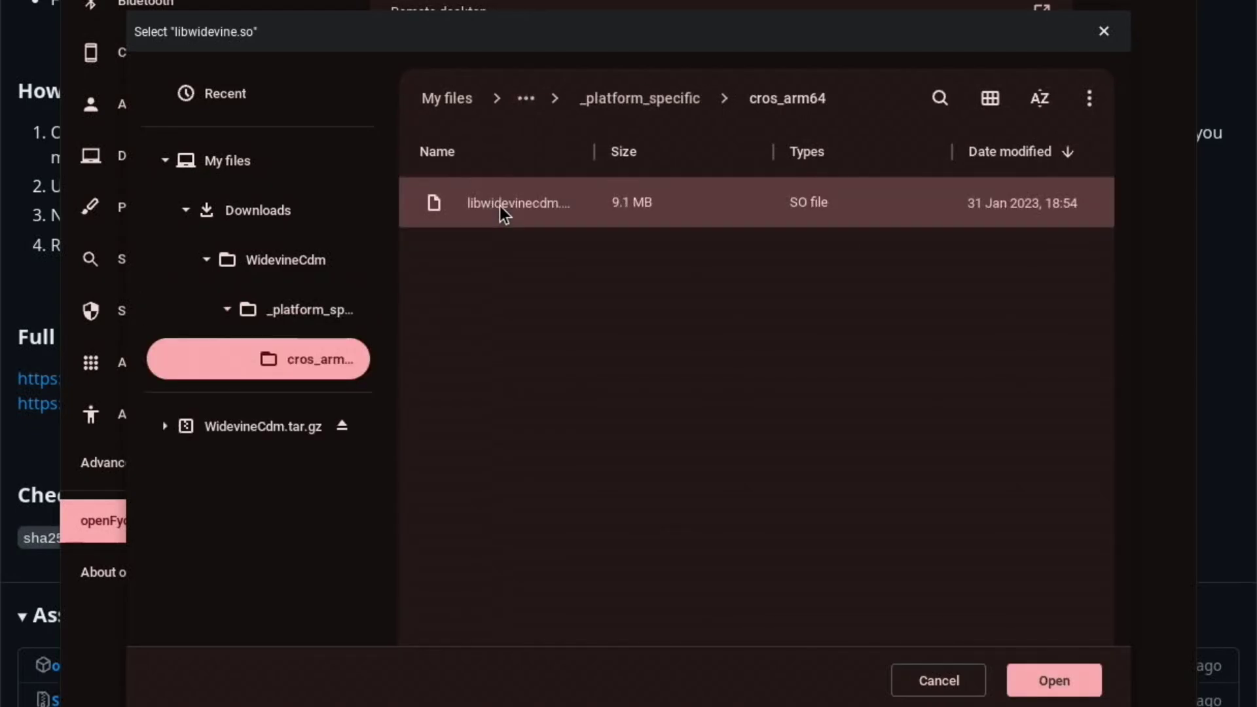
pyautogui.click(1057, 678)
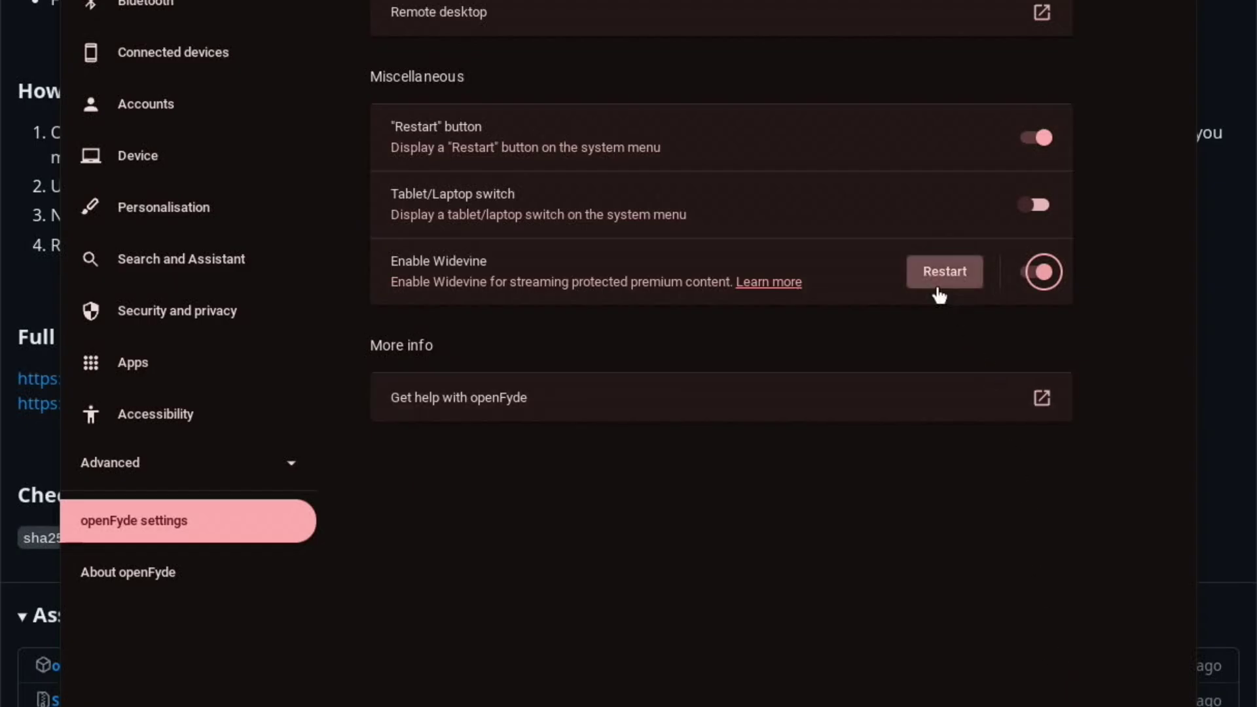
# - Restart openFyde to apply Widevine, then launch Cog from the launcher to view system info
pyautogui.click(945, 271)
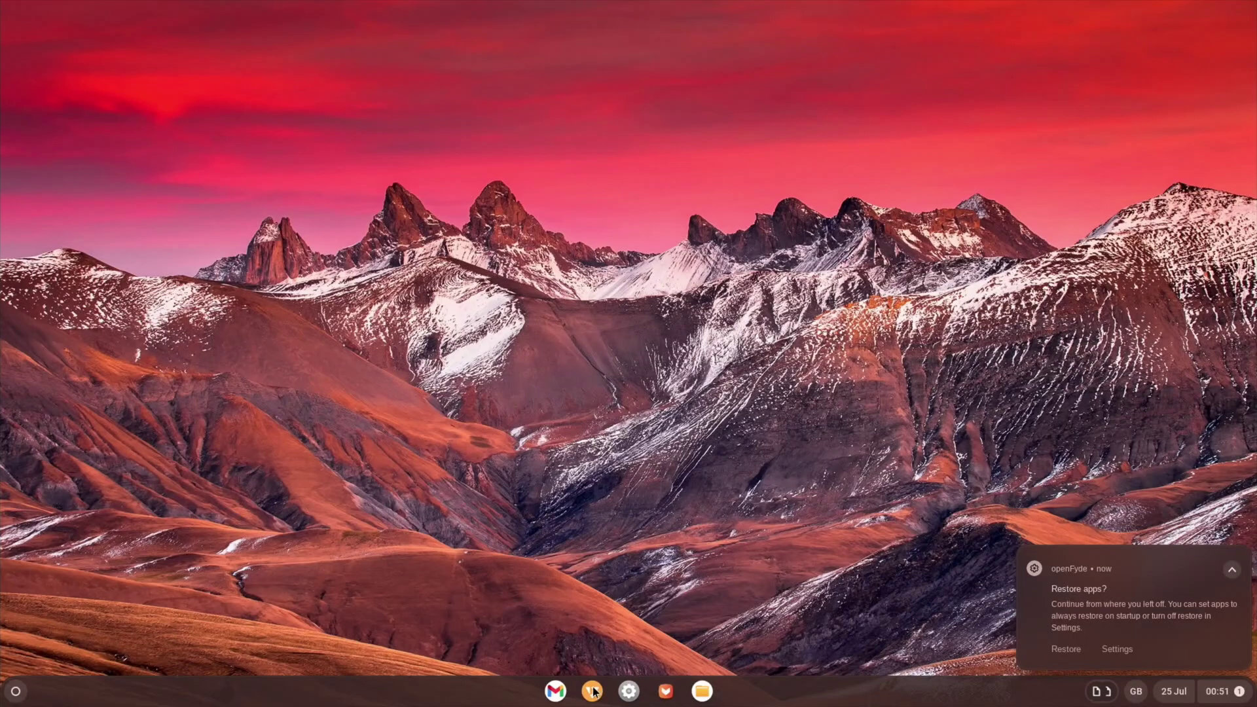
pyautogui.click(17, 697)
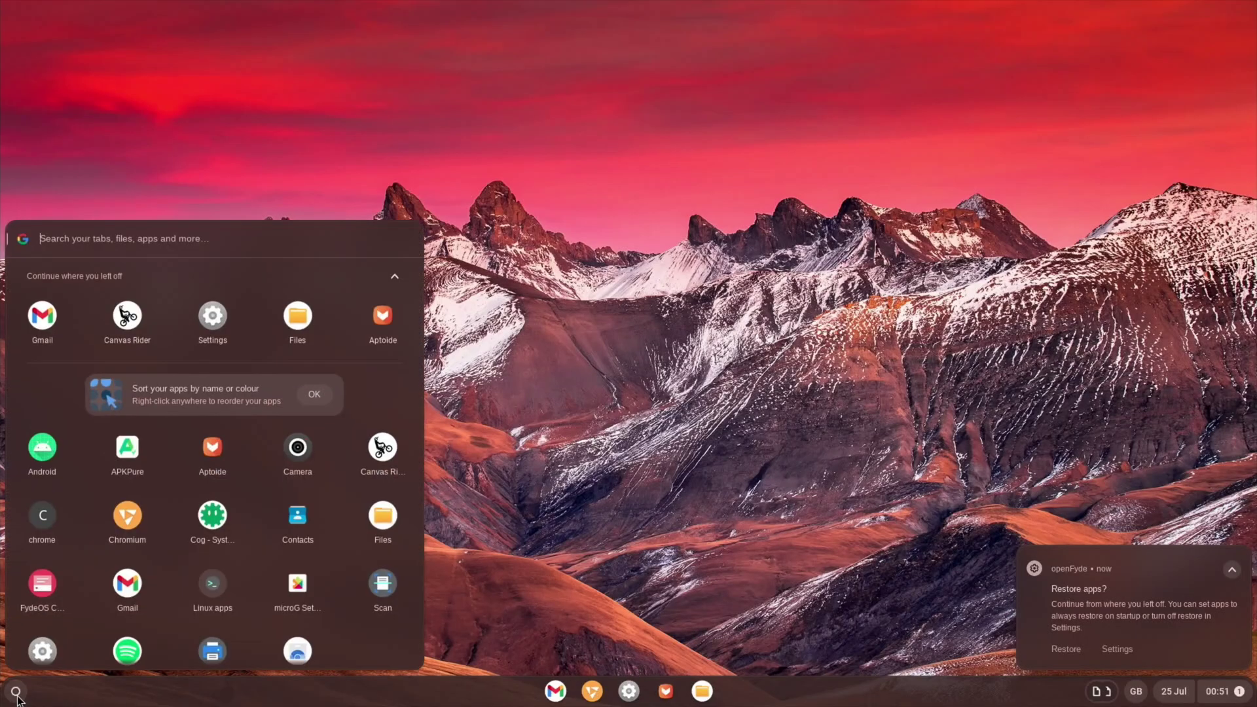
pyautogui.scroll(-1, 121, 515)
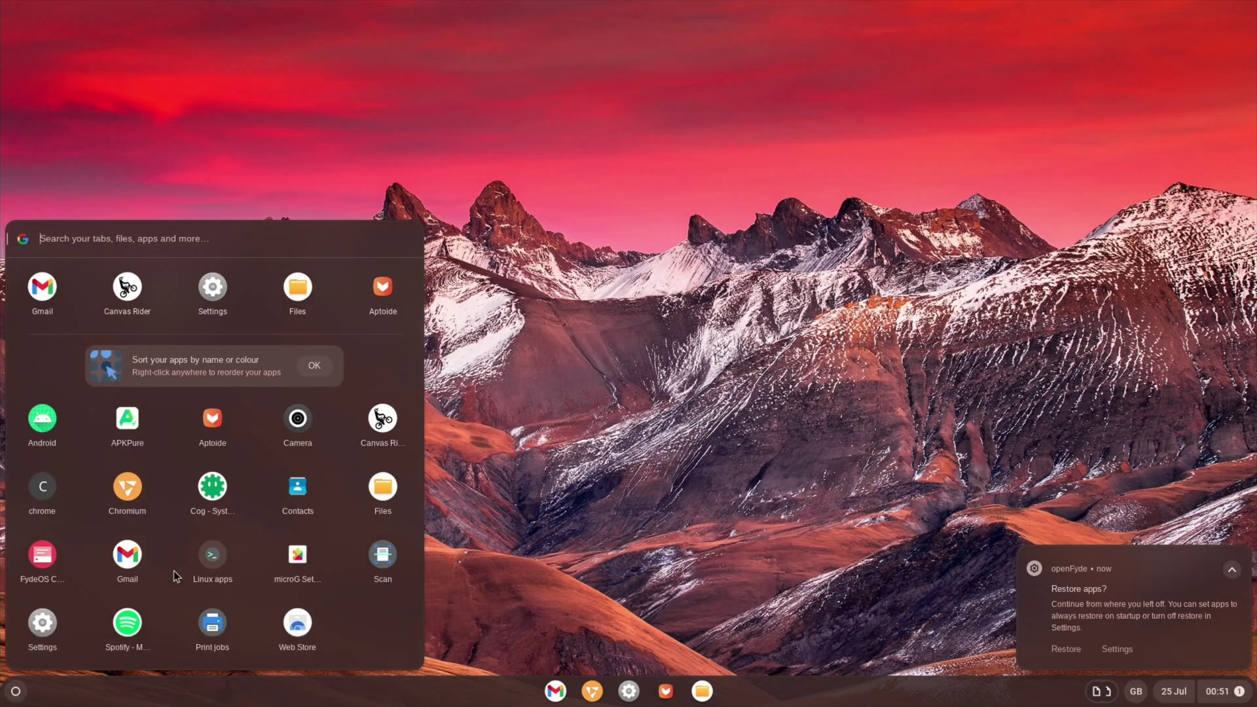
pyautogui.click(213, 488)
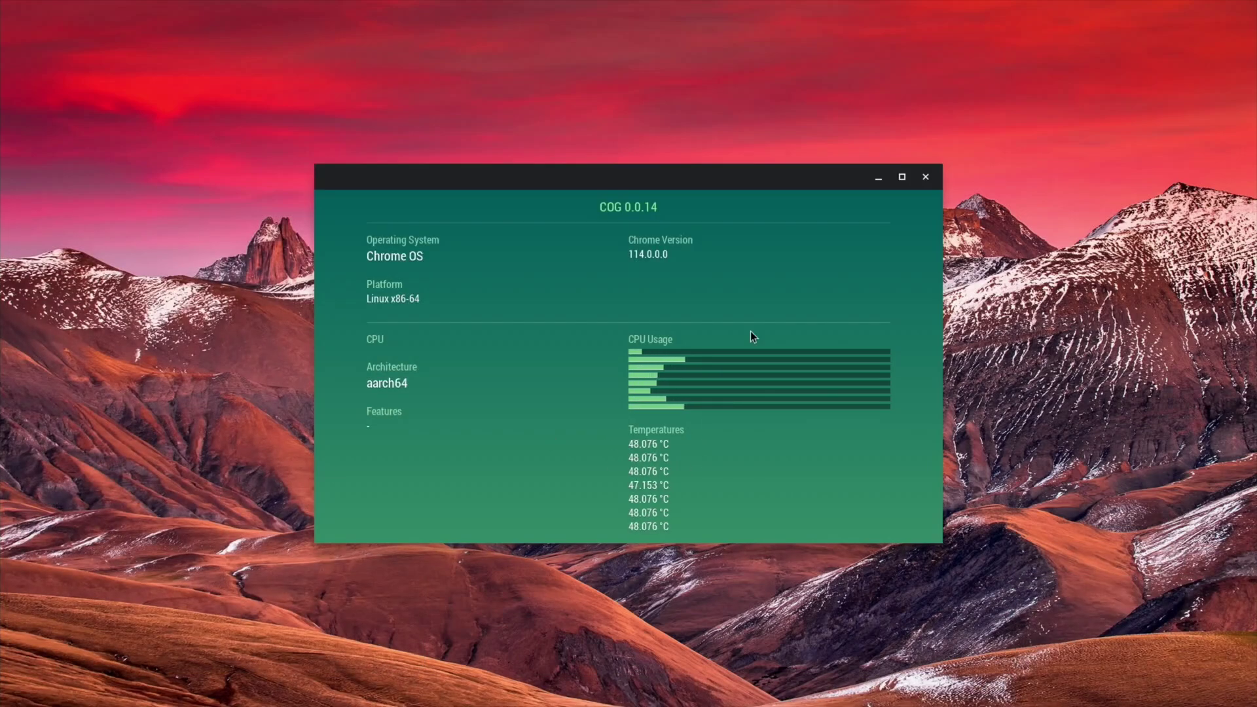
# - Close the Cog window and open the Spotify login page from the launcher
pyautogui.click(926, 176)
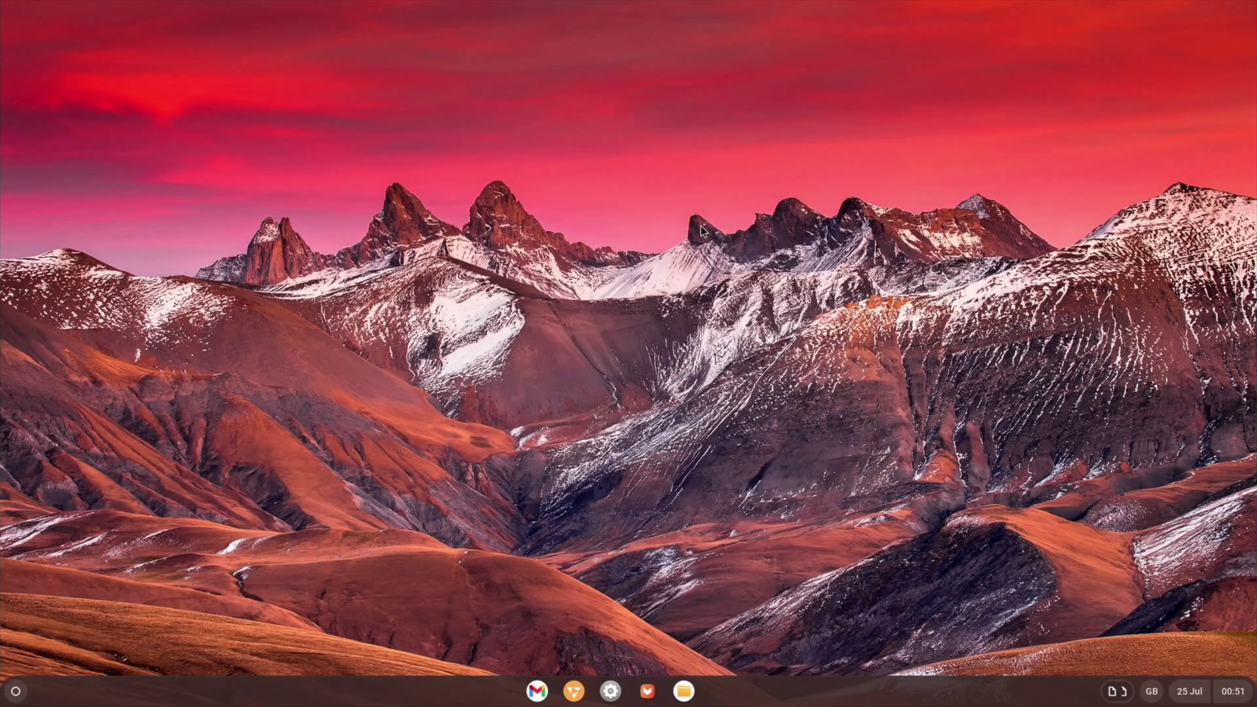
pyautogui.click(16, 692)
pyautogui.scroll(-1, 128, 642)
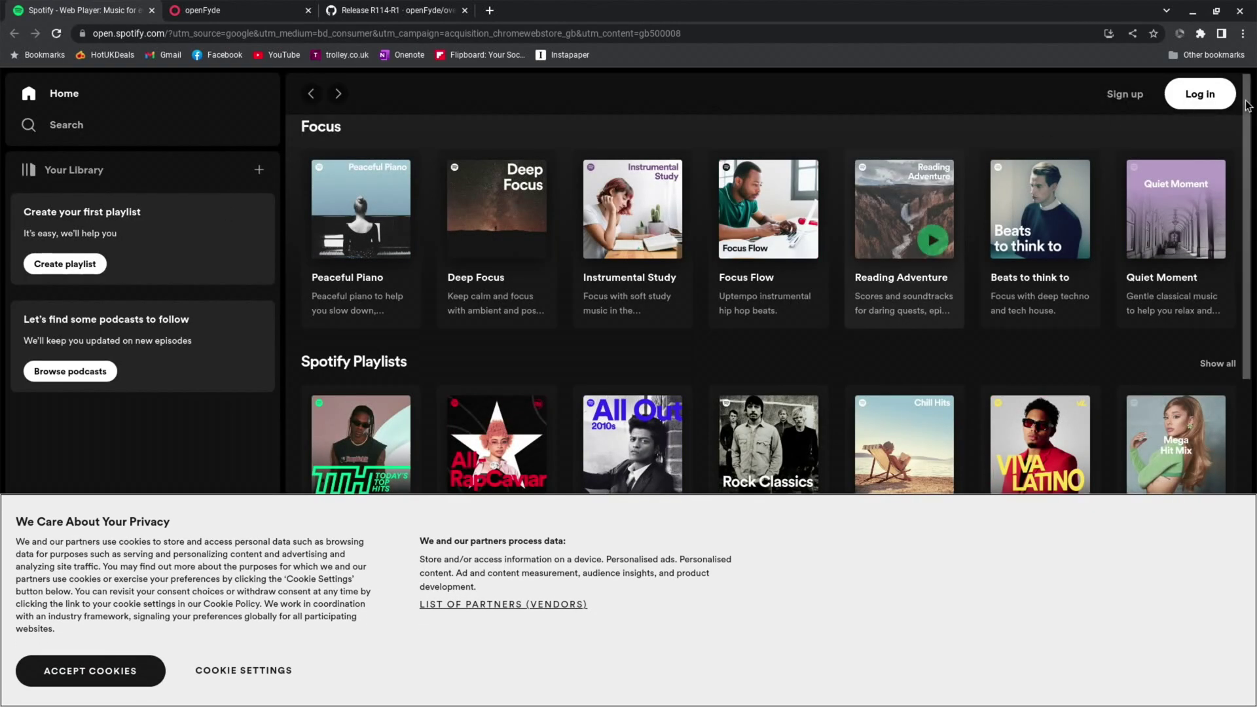
pyautogui.click(1205, 97)
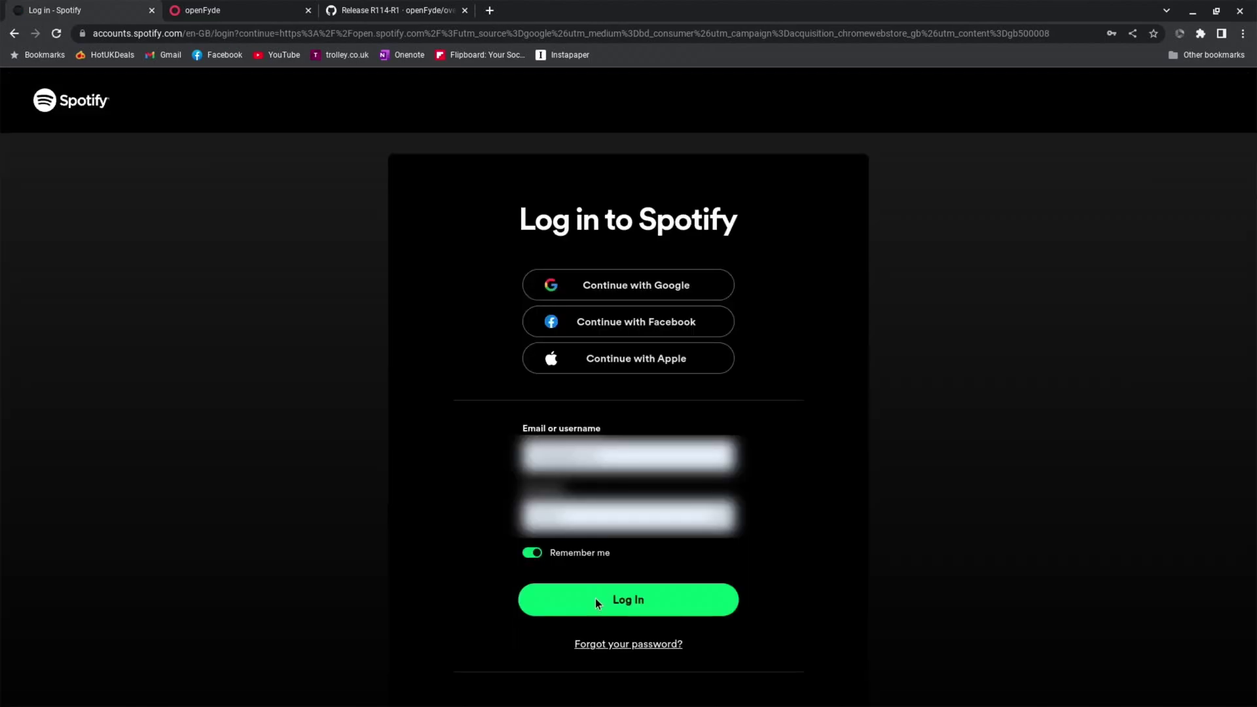
# - Log in to Spotify, play Rich Girl from Daily Mix 1, then pause it at 0:10
pyautogui.click(595, 598)
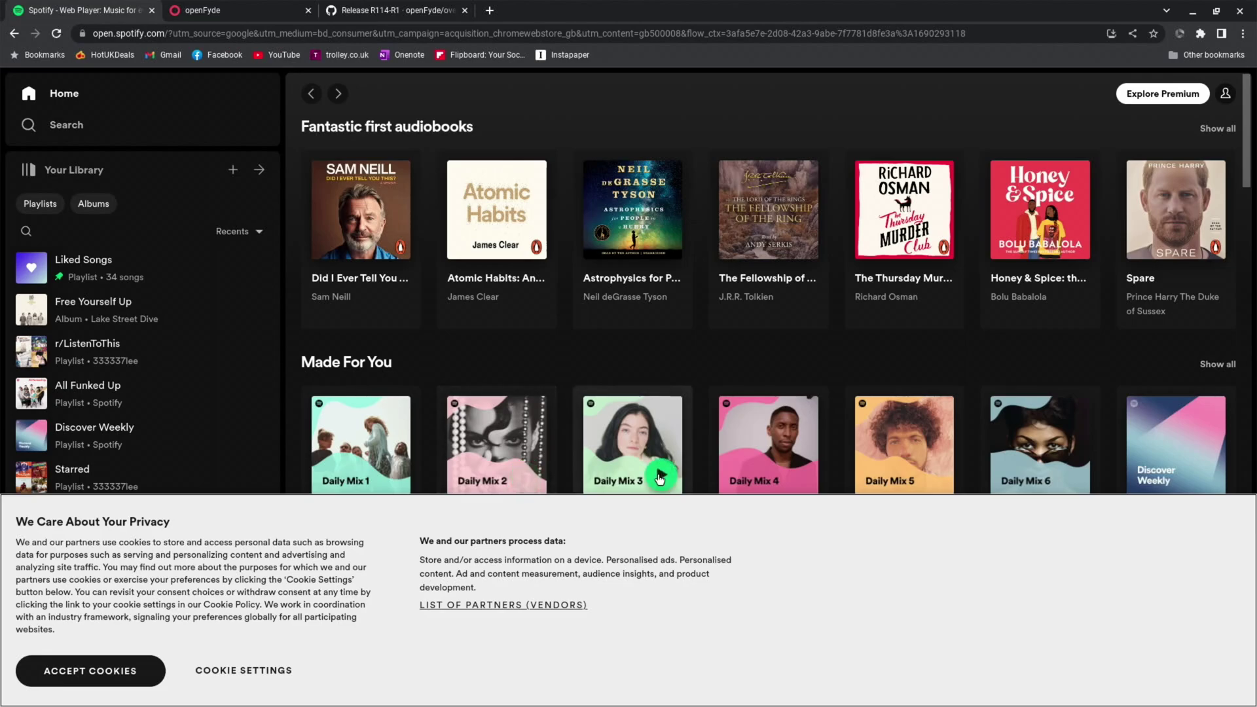
pyautogui.scroll(-2, 396, 354)
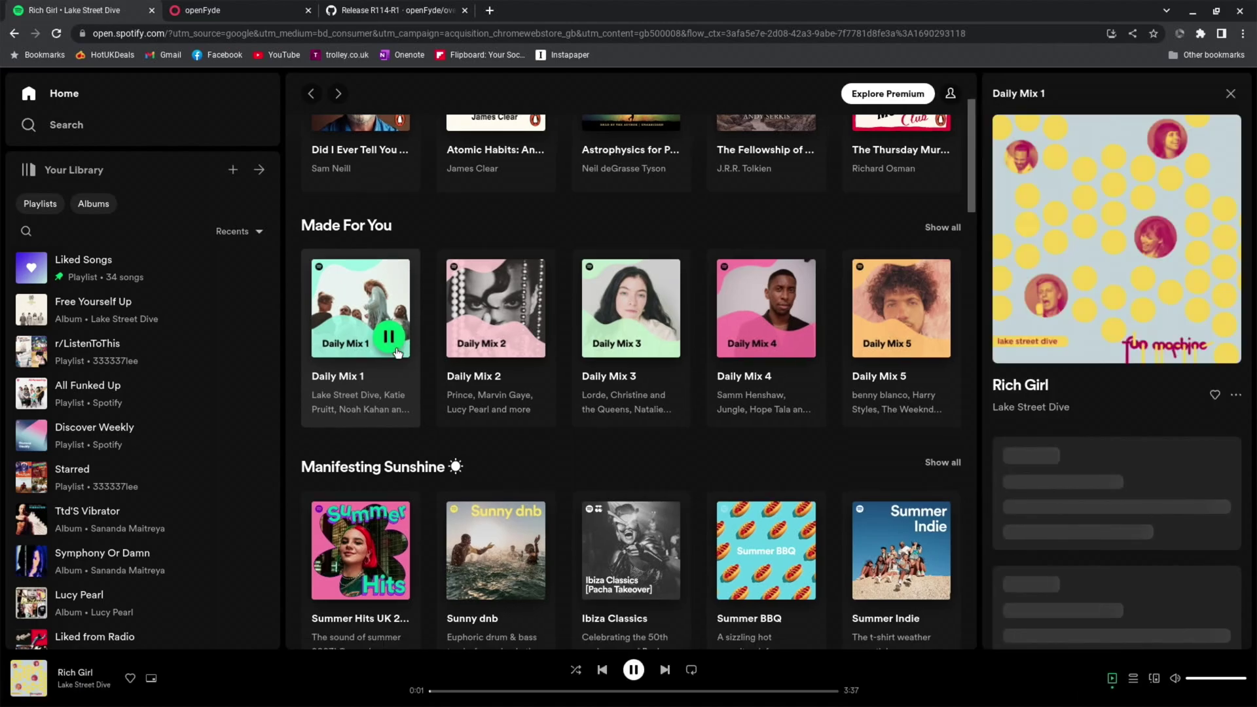
pyautogui.click(635, 670)
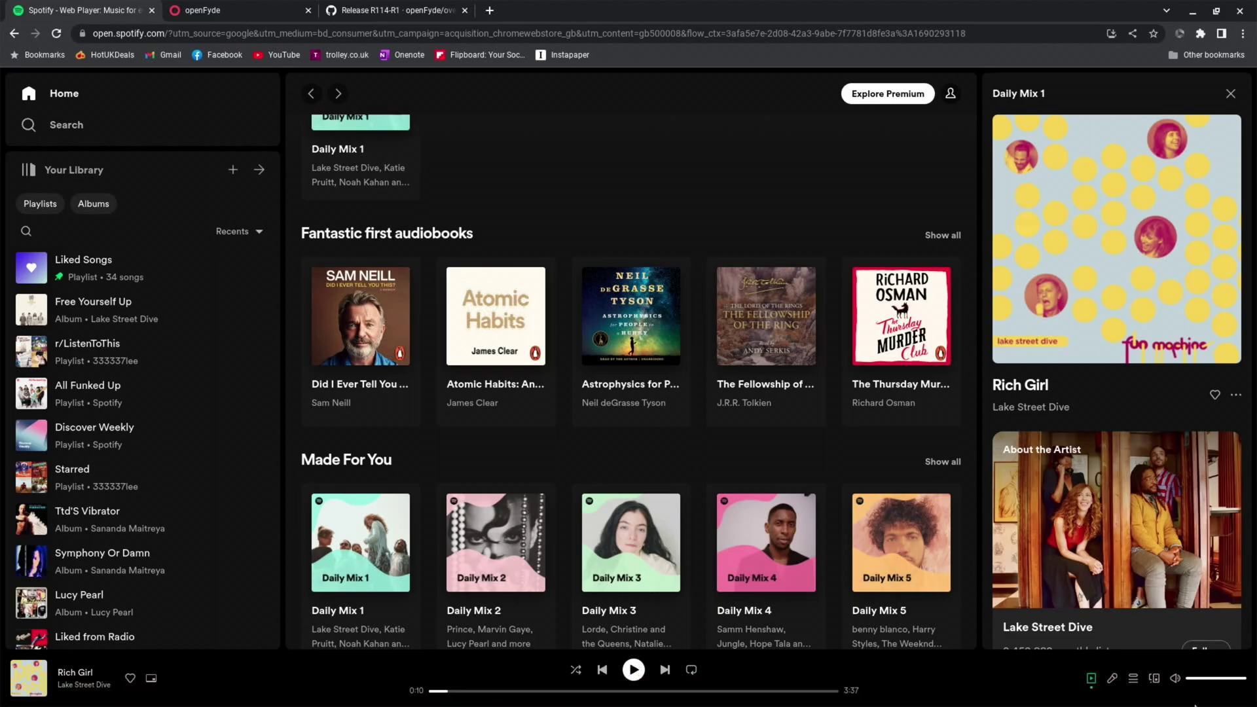
# - Set the openFyde audio output to Headphones in Device > Audio settings
pyautogui.click(1225, 693)
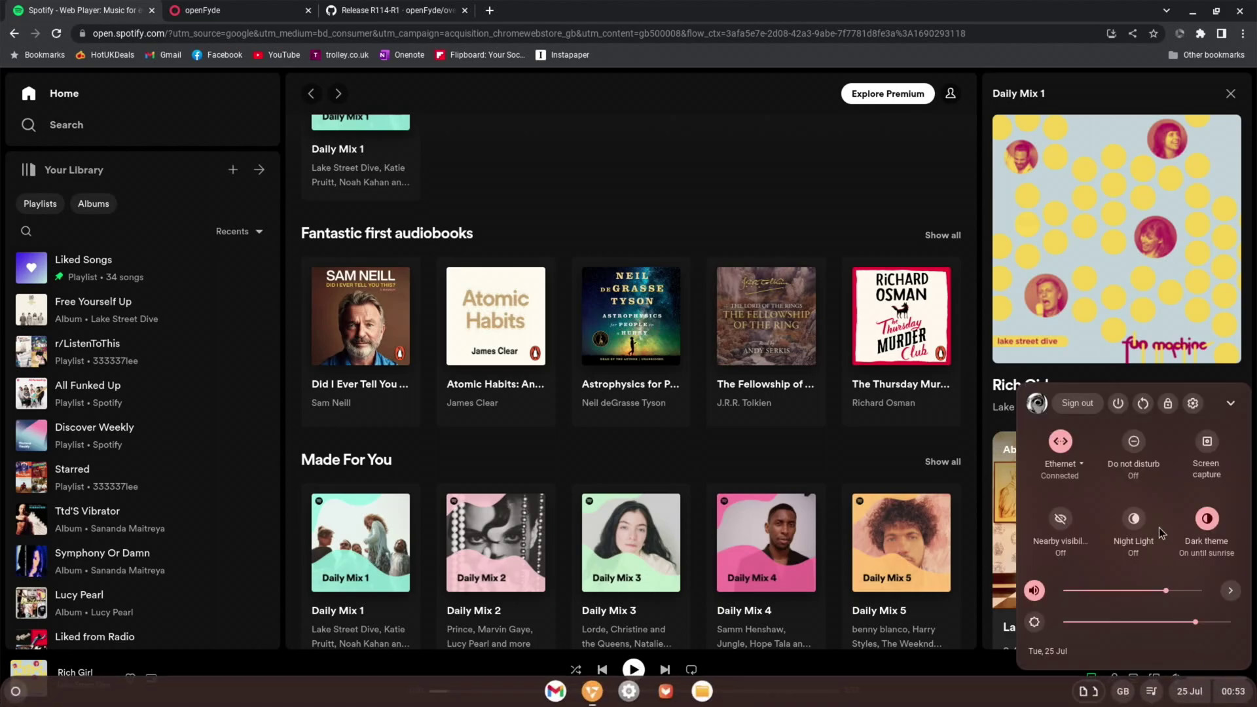
pyautogui.click(1193, 403)
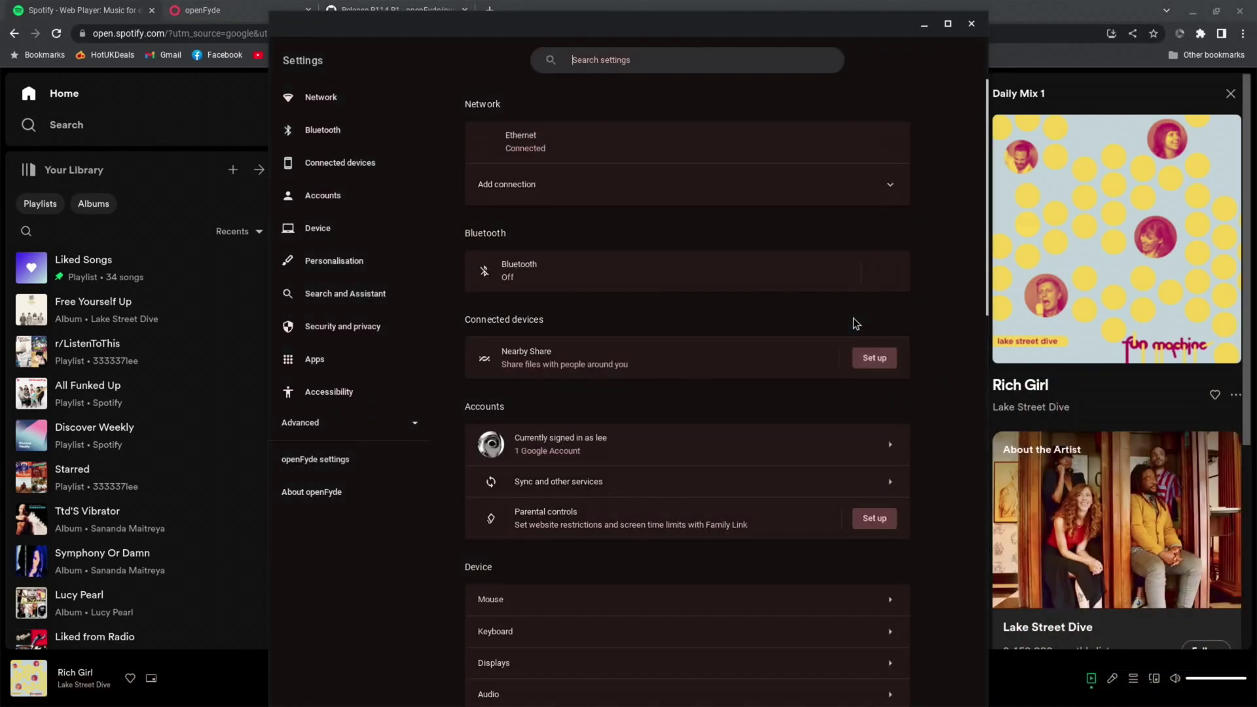
pyautogui.click(318, 228)
pyautogui.click(504, 236)
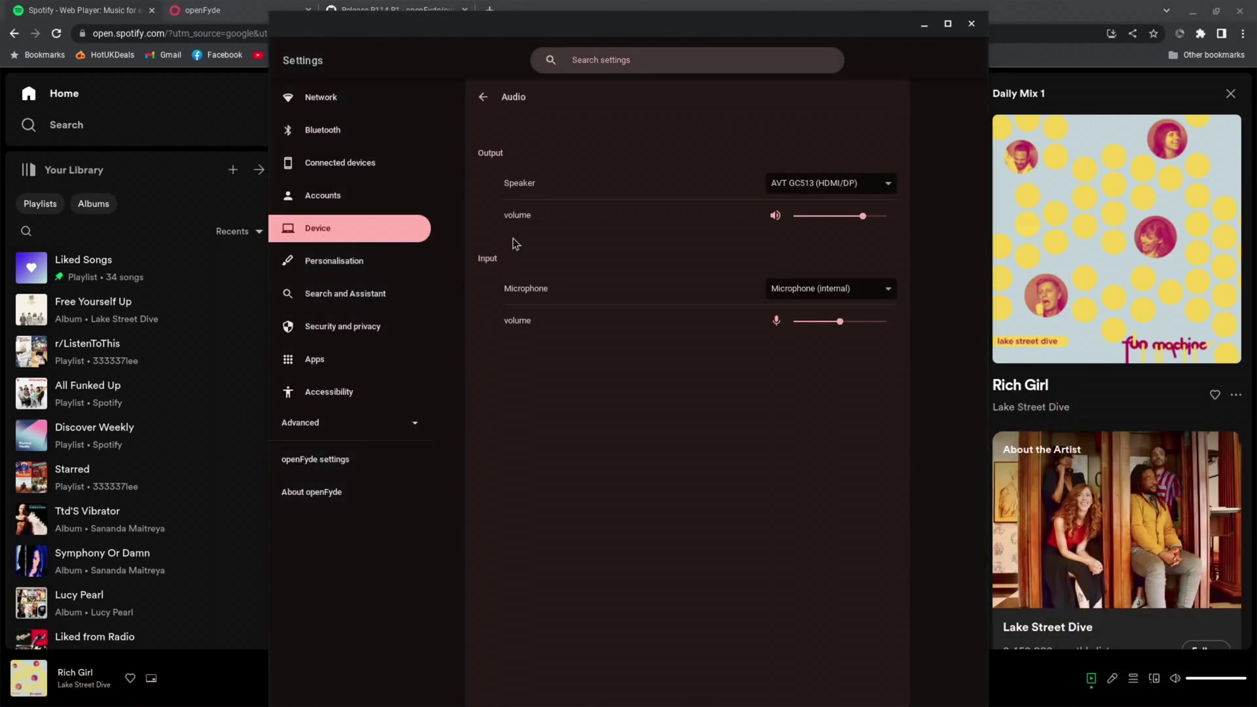
pyautogui.click(854, 188)
pyautogui.click(826, 226)
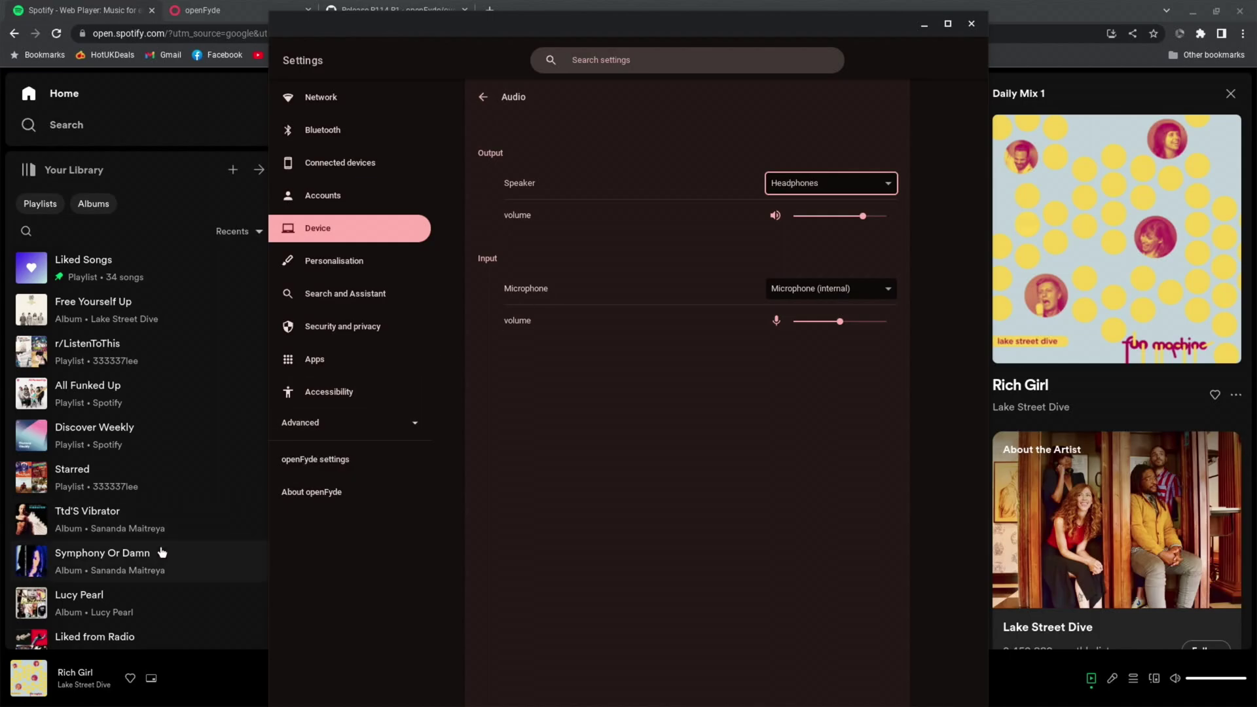
# - Play Daily Mix 1 through the headphones, pause it, and close the Spotify tab
pyautogui.click(29, 678)
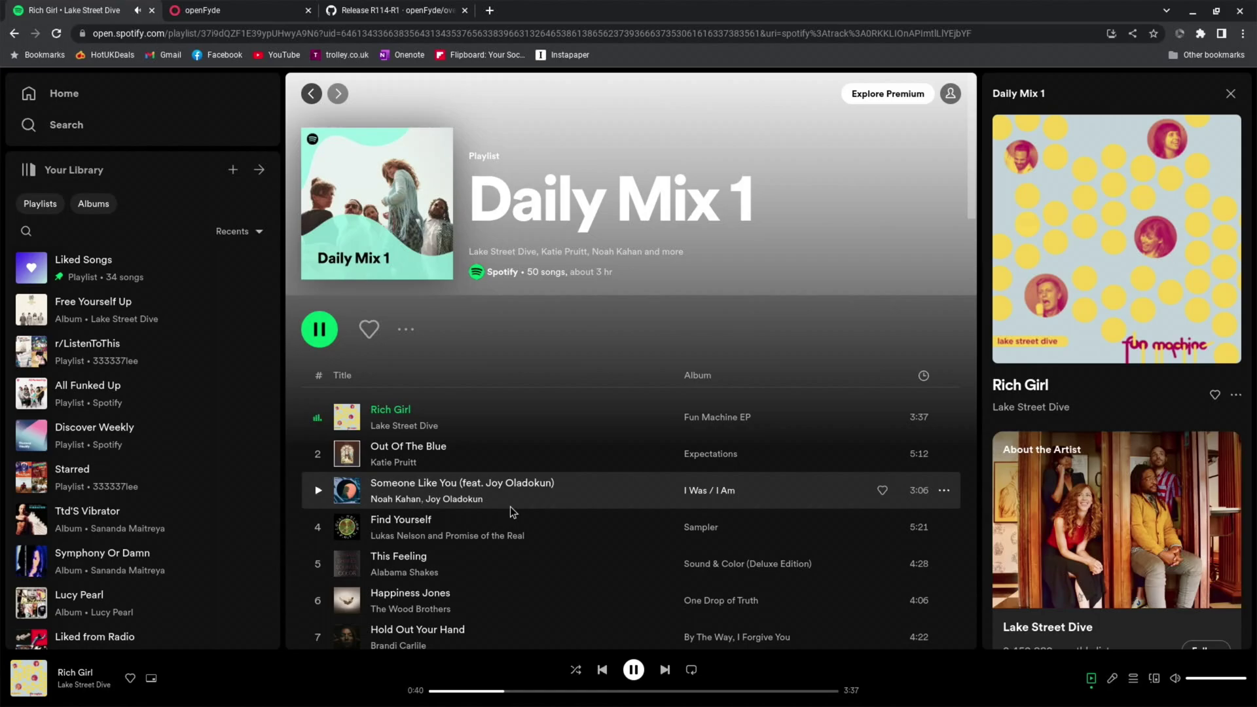
pyautogui.click(639, 672)
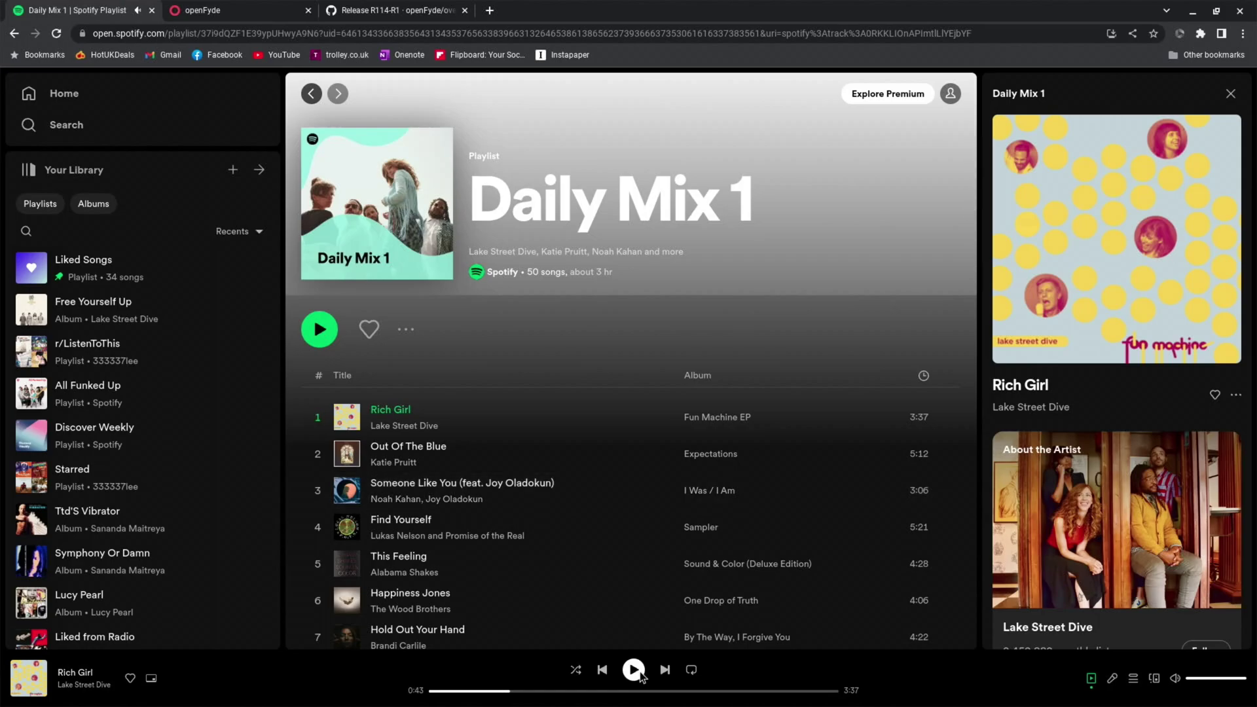
pyautogui.click(152, 11)
# - Close the openFyde and last browser tabs and the Settings window, leaving the launcher open
pyautogui.click(152, 11)
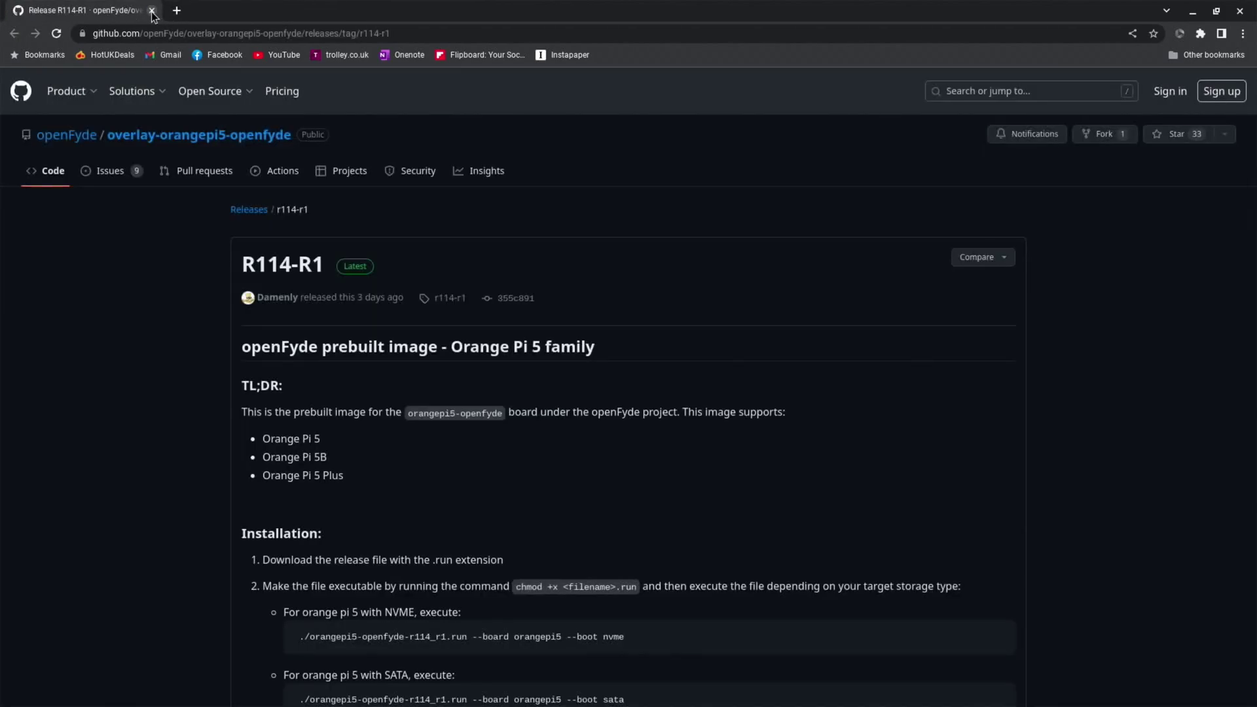
pyautogui.click(152, 11)
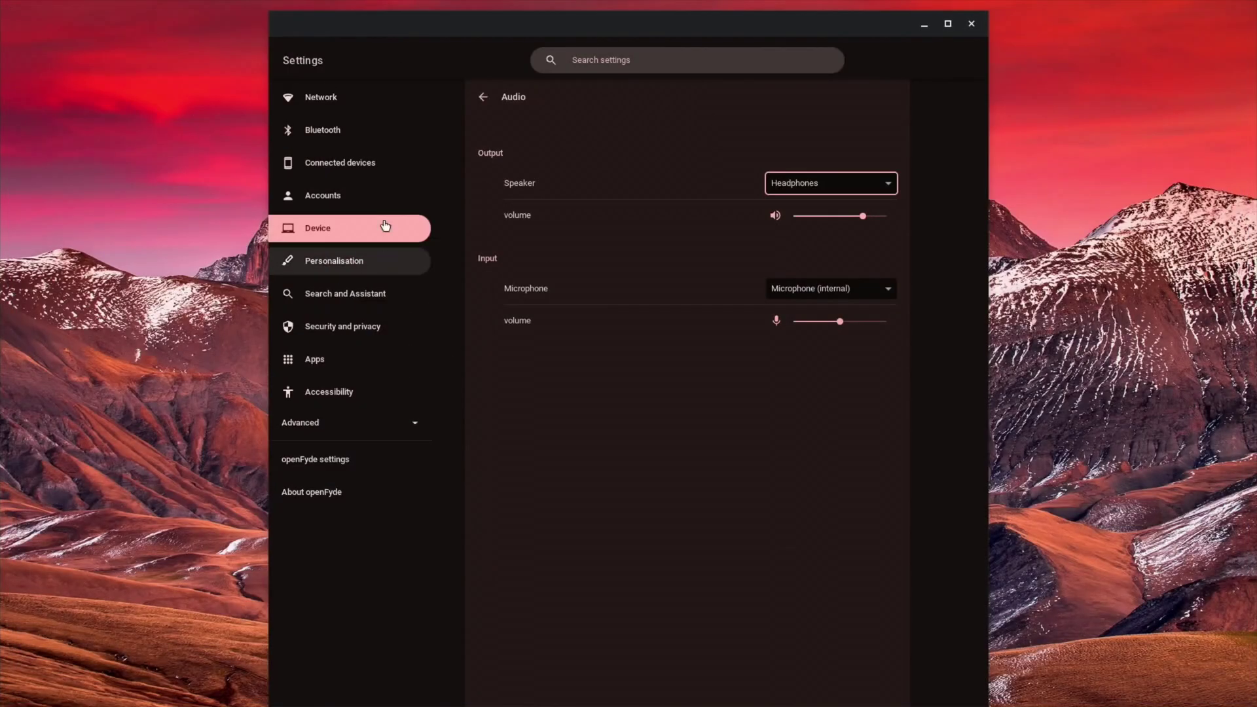
pyautogui.click(972, 25)
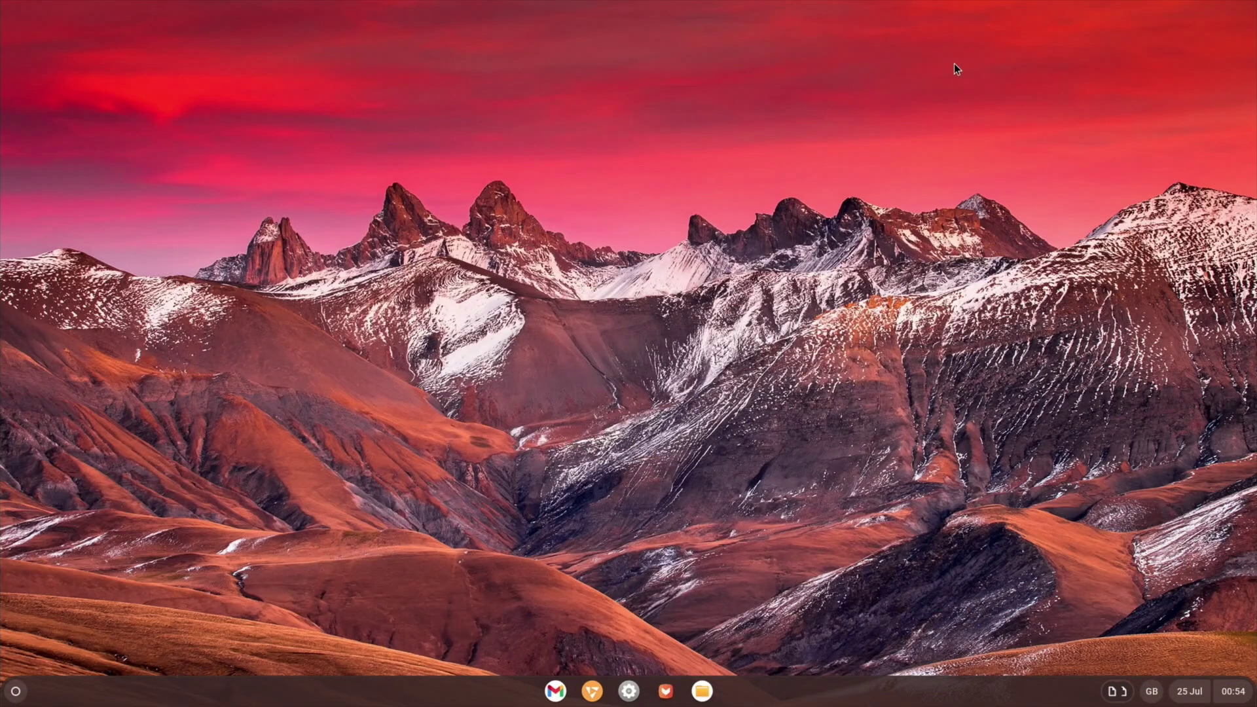
pyautogui.click(16, 692)
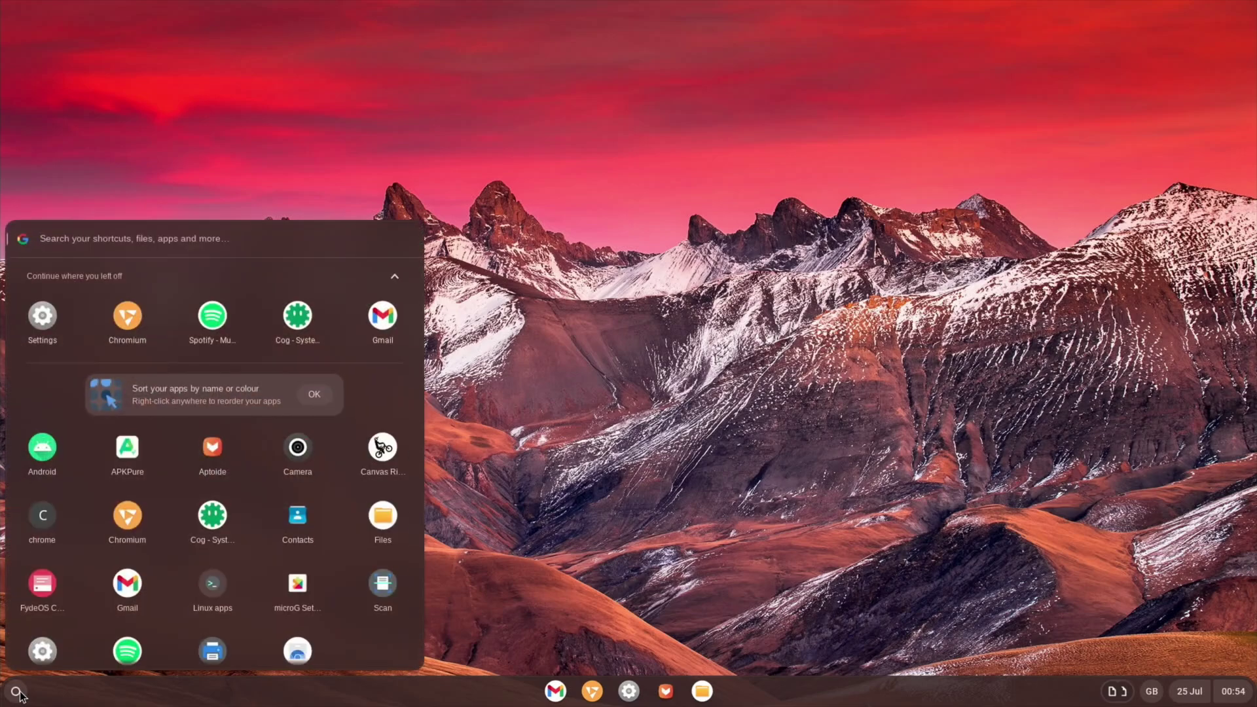